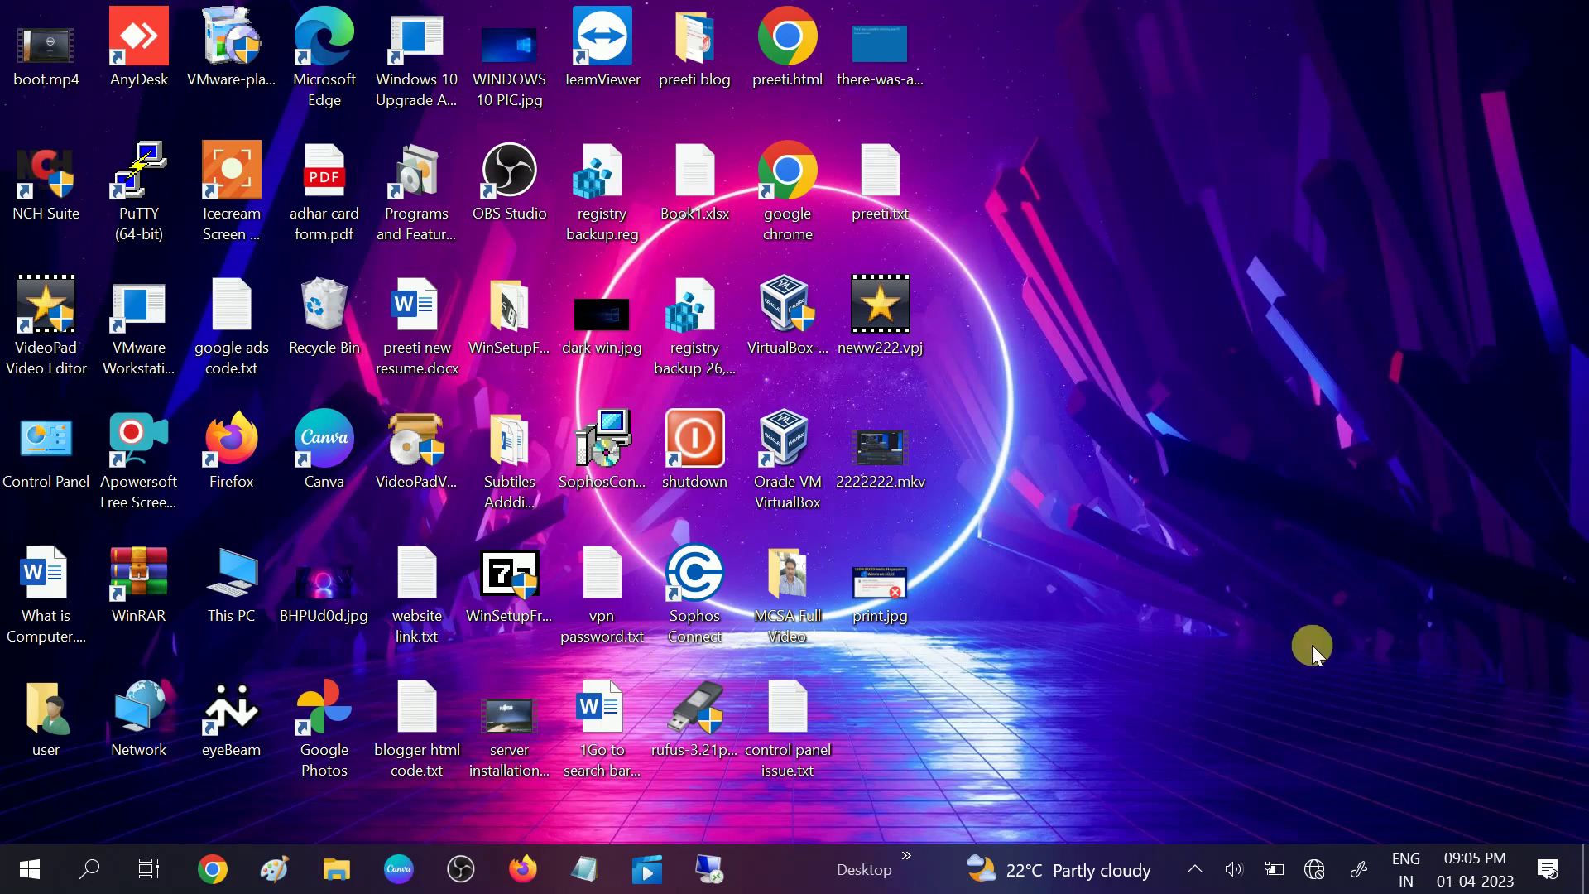
Run the network troubleshooter on all network adapters from the Network & Internet settings, and close it together with Settings.
left_click(1316, 869)
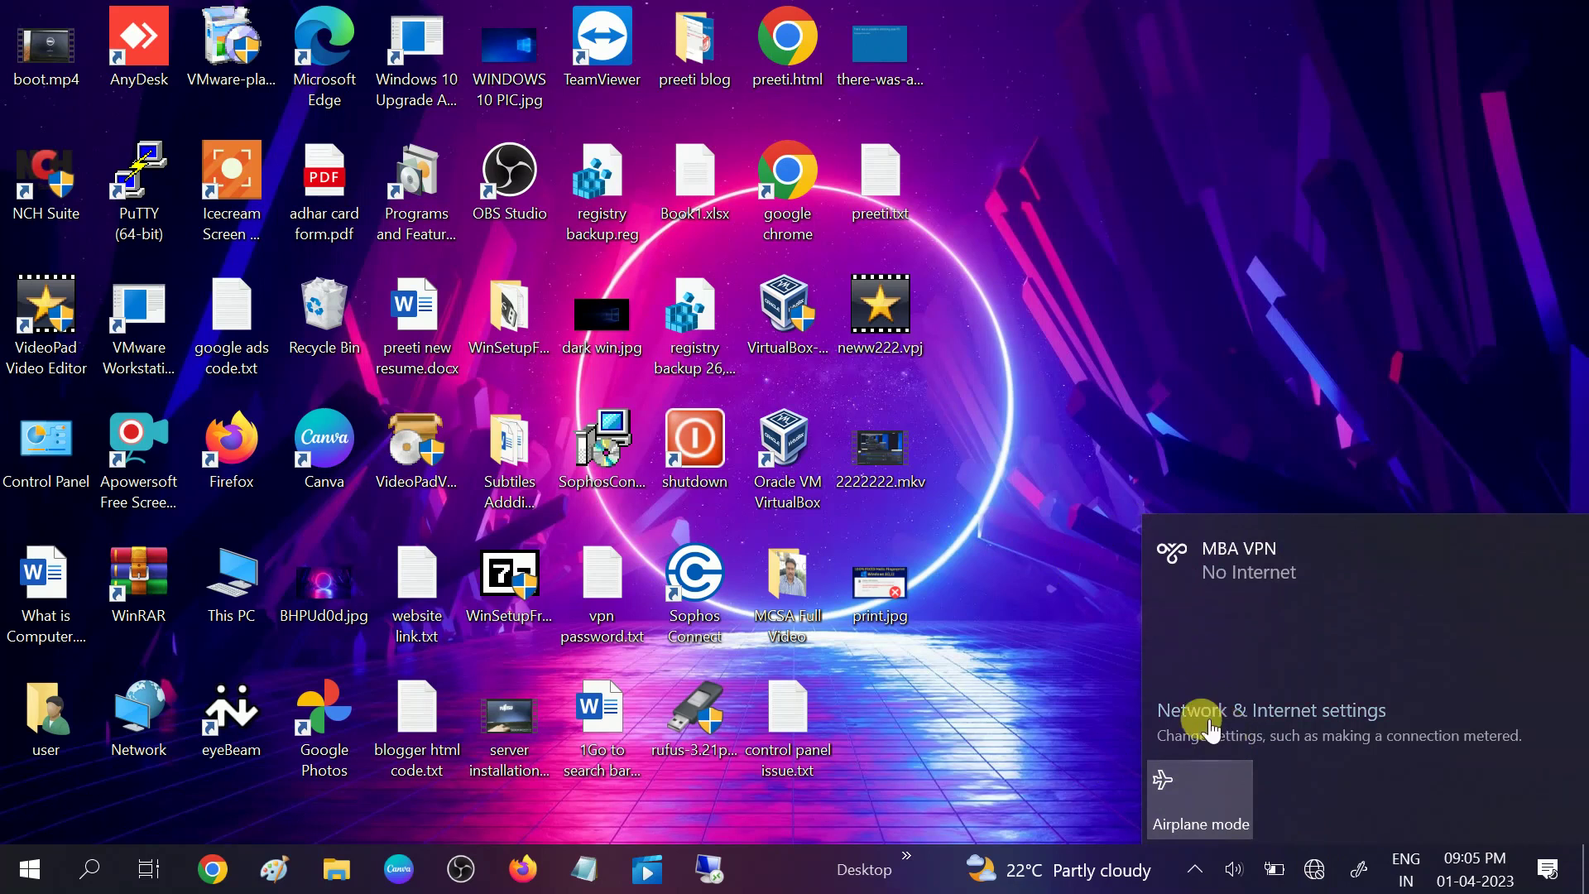
left_click(1247, 715)
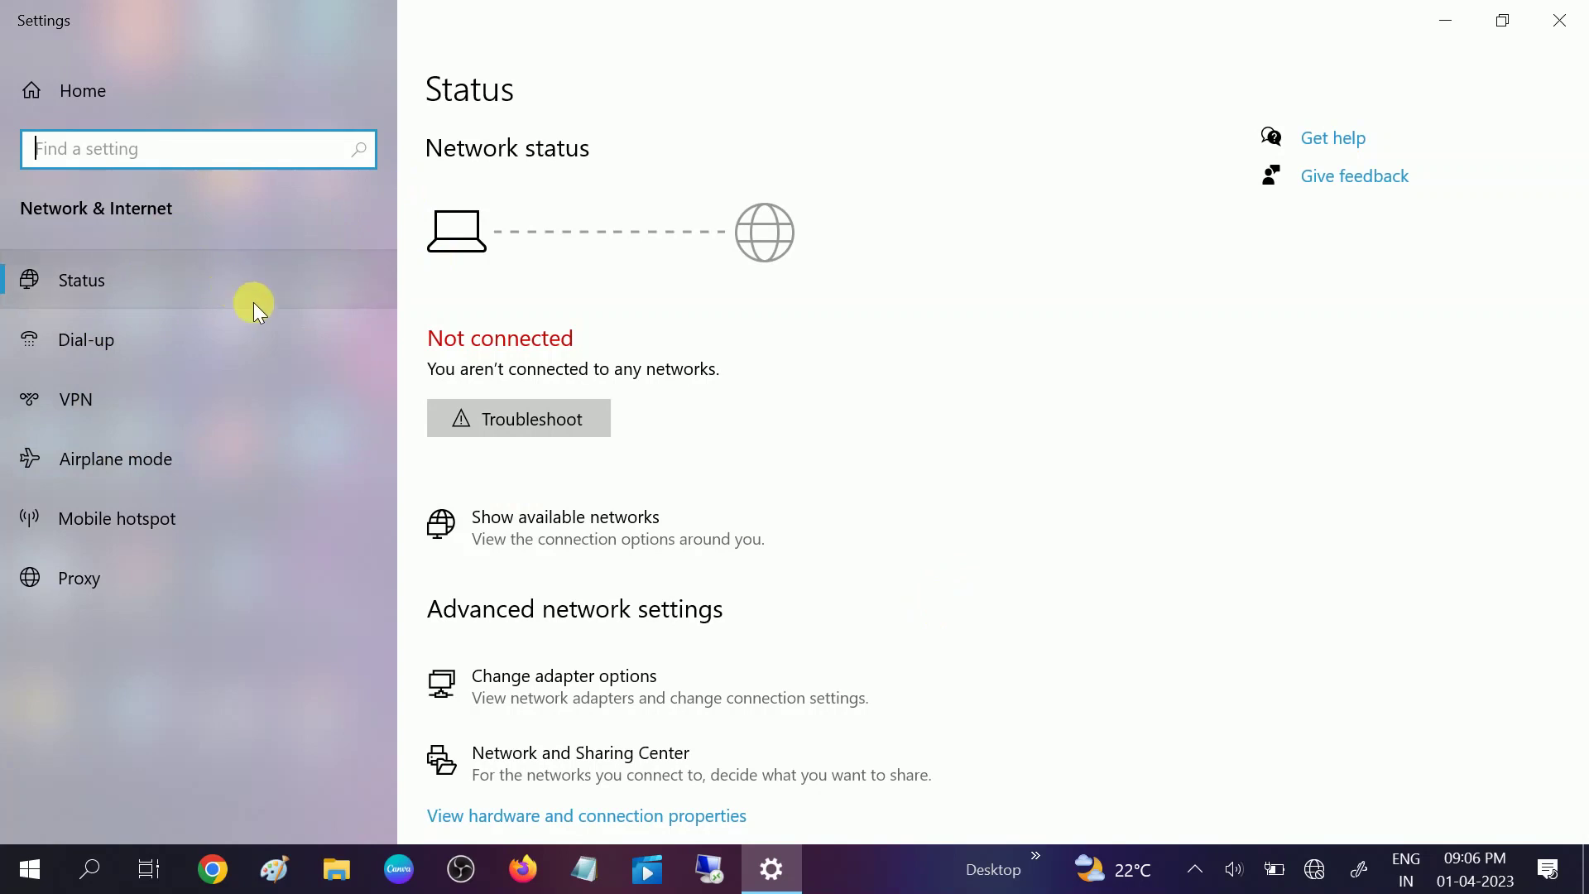
left_click(533, 419)
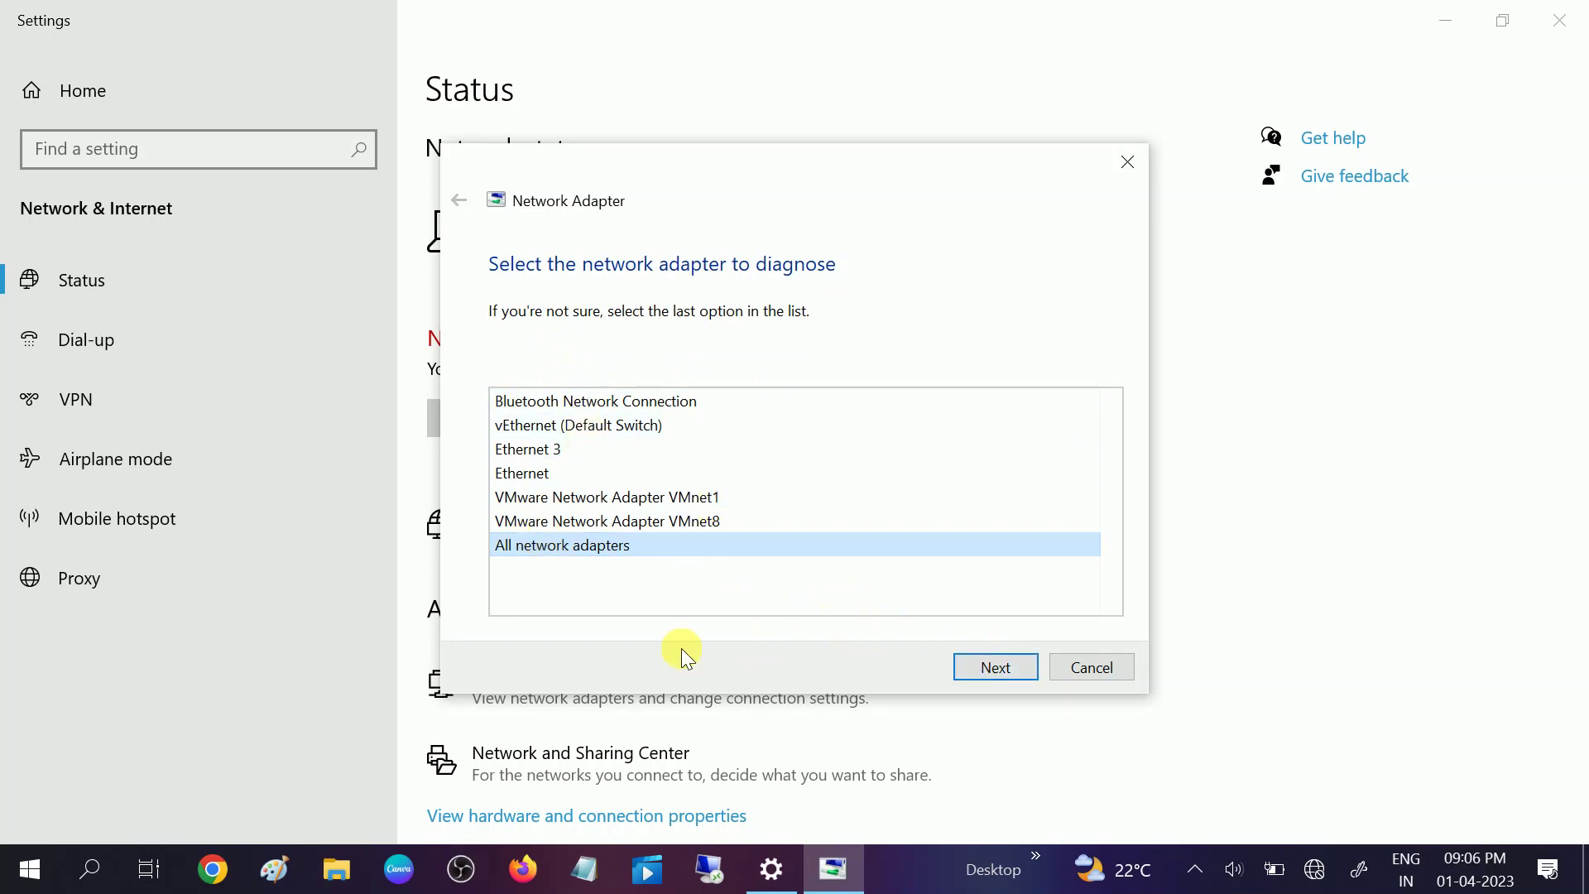
left_click(980, 669)
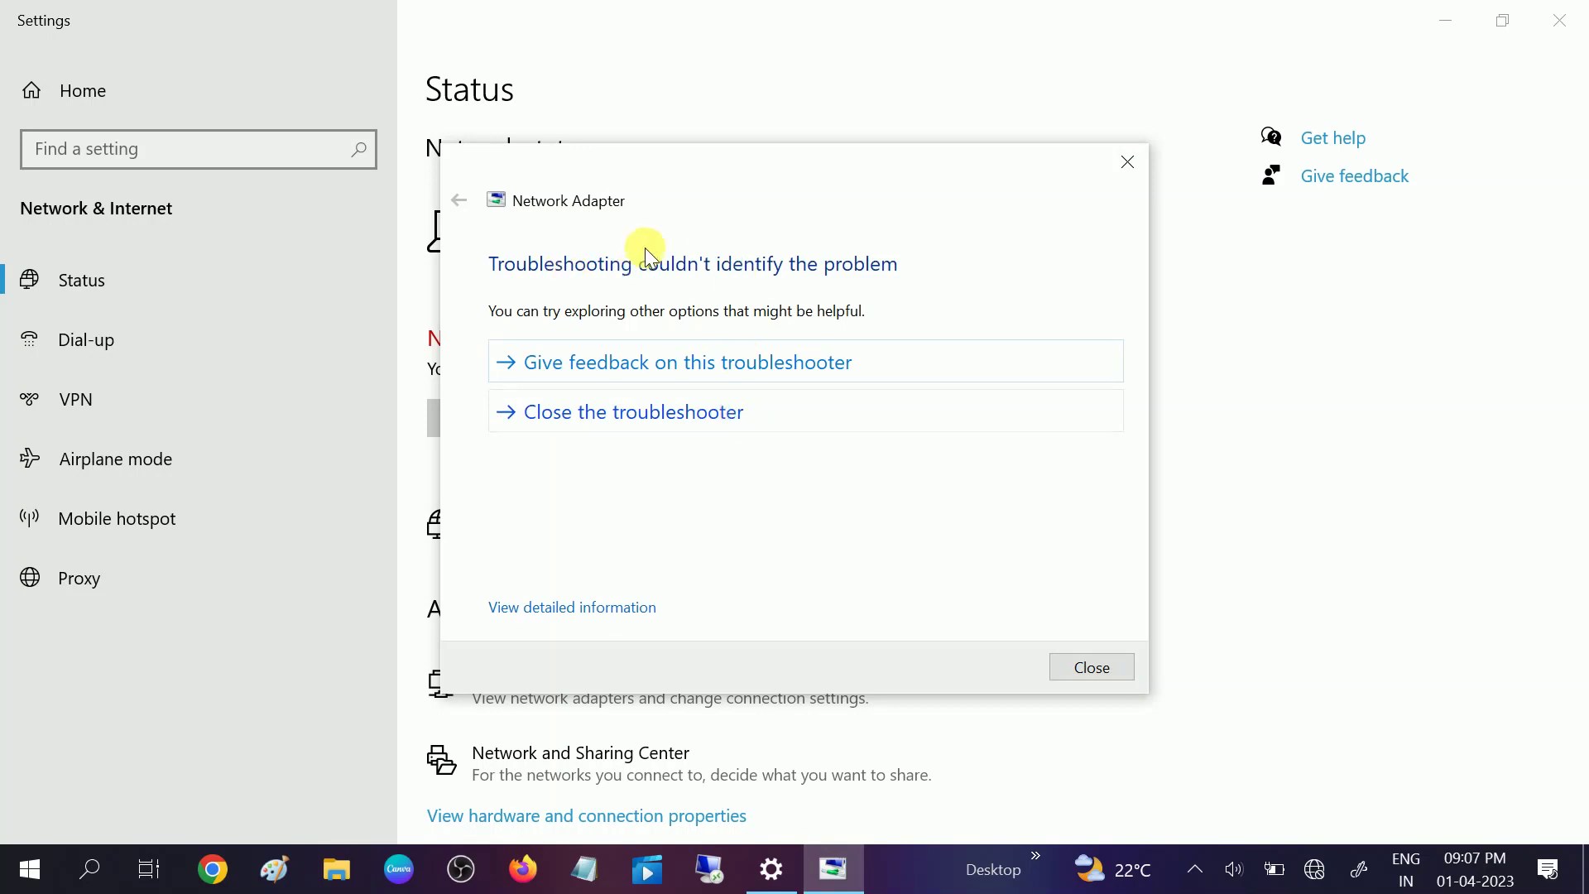
left_click(1113, 675)
left_click(1559, 20)
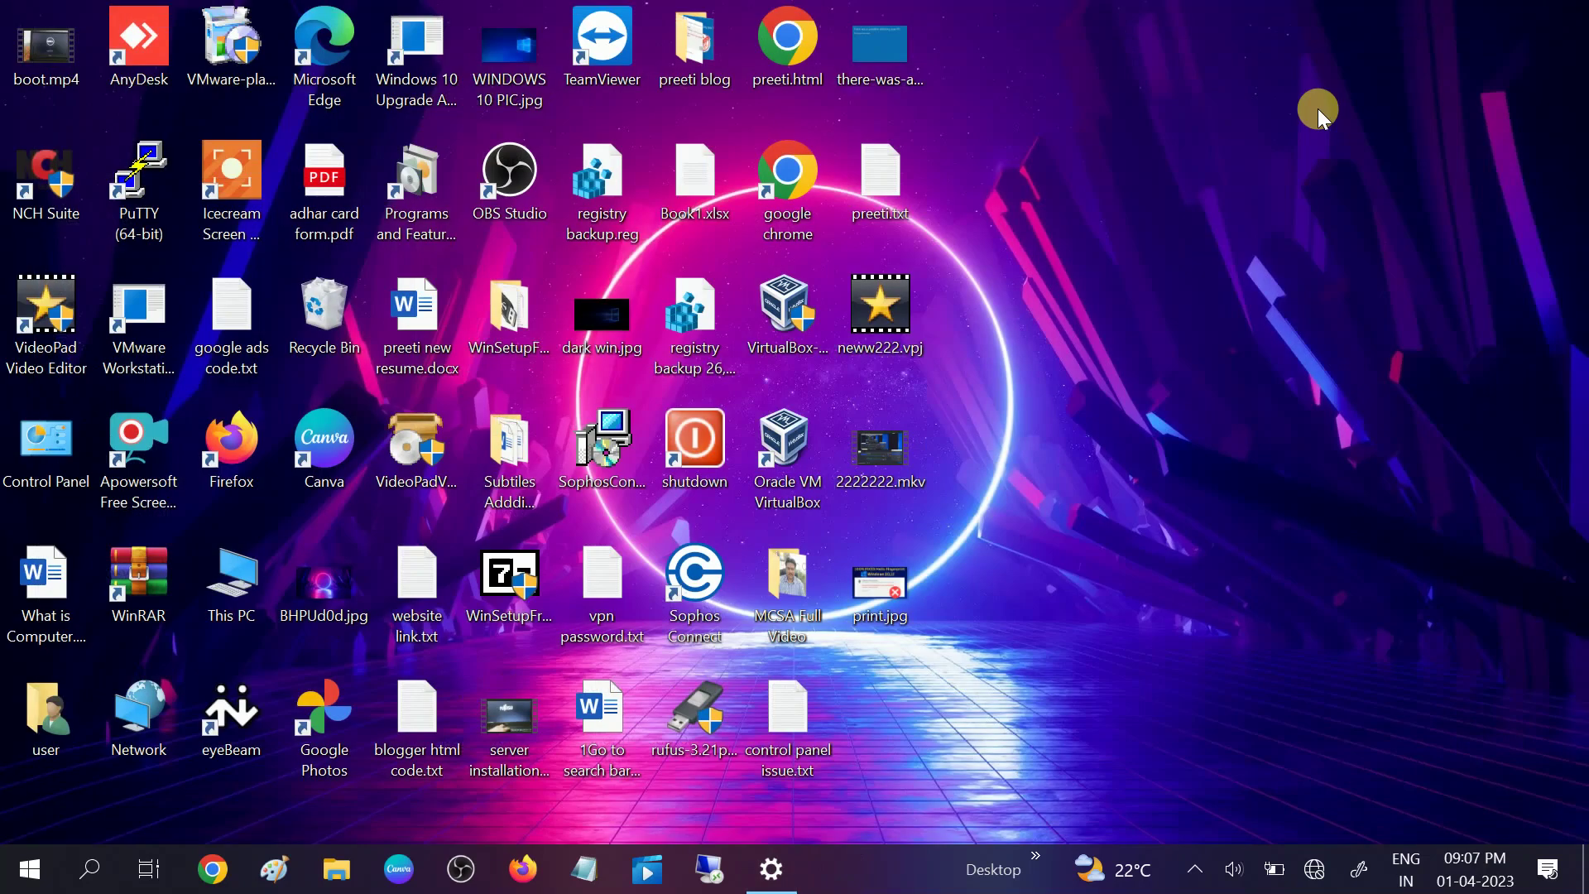
right_click(1096, 178)
left_click(1164, 251)
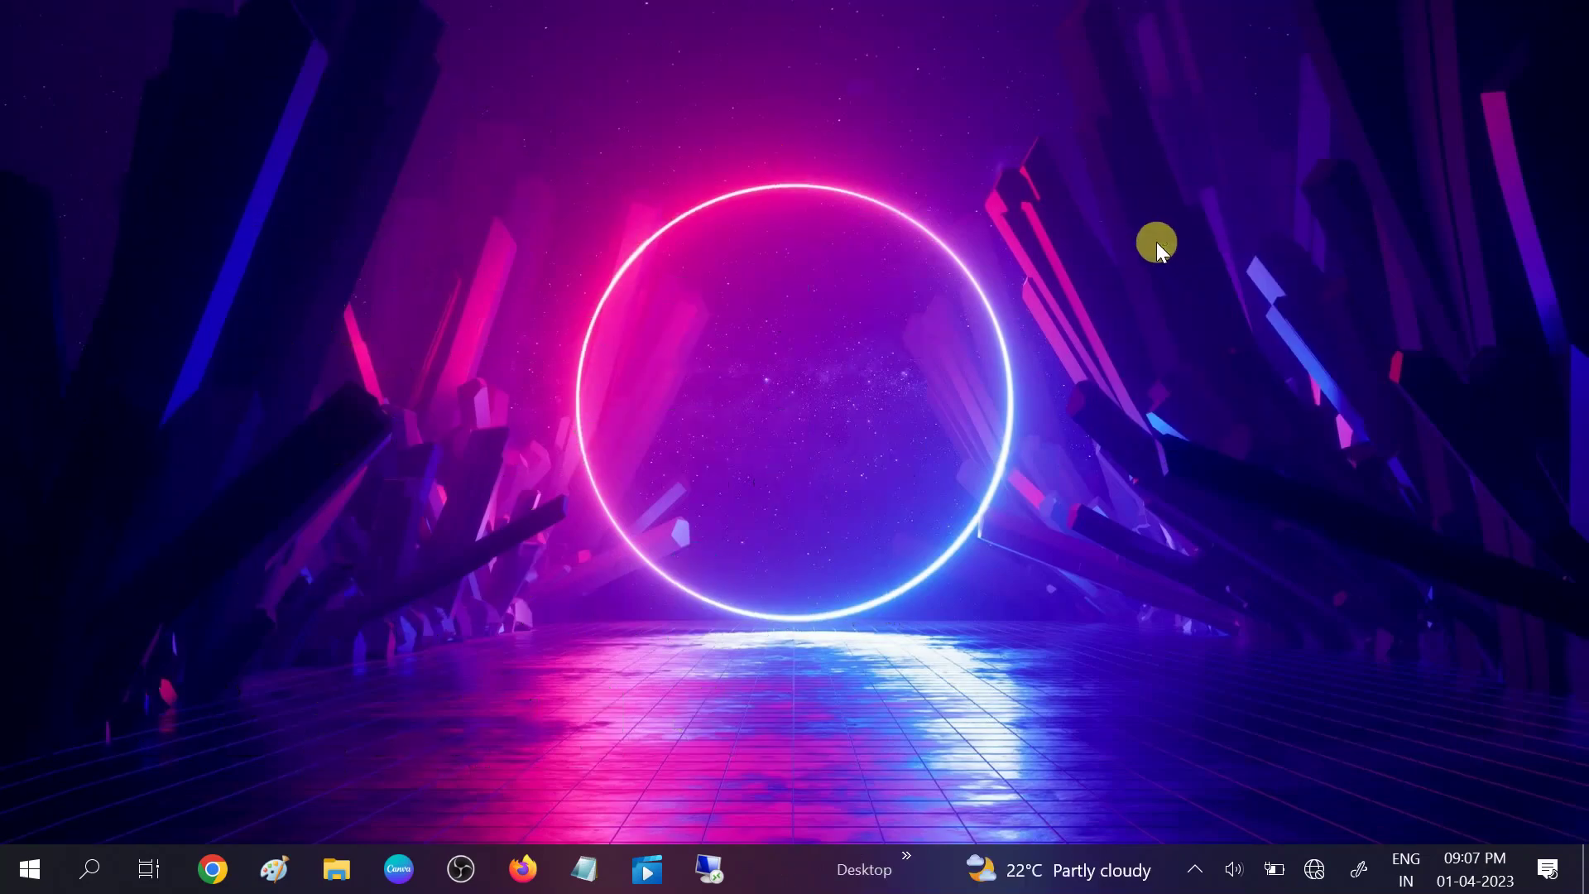
Find and open Device Manager, and expand the Network adapters category.
left_click(93, 870)
type("devi")
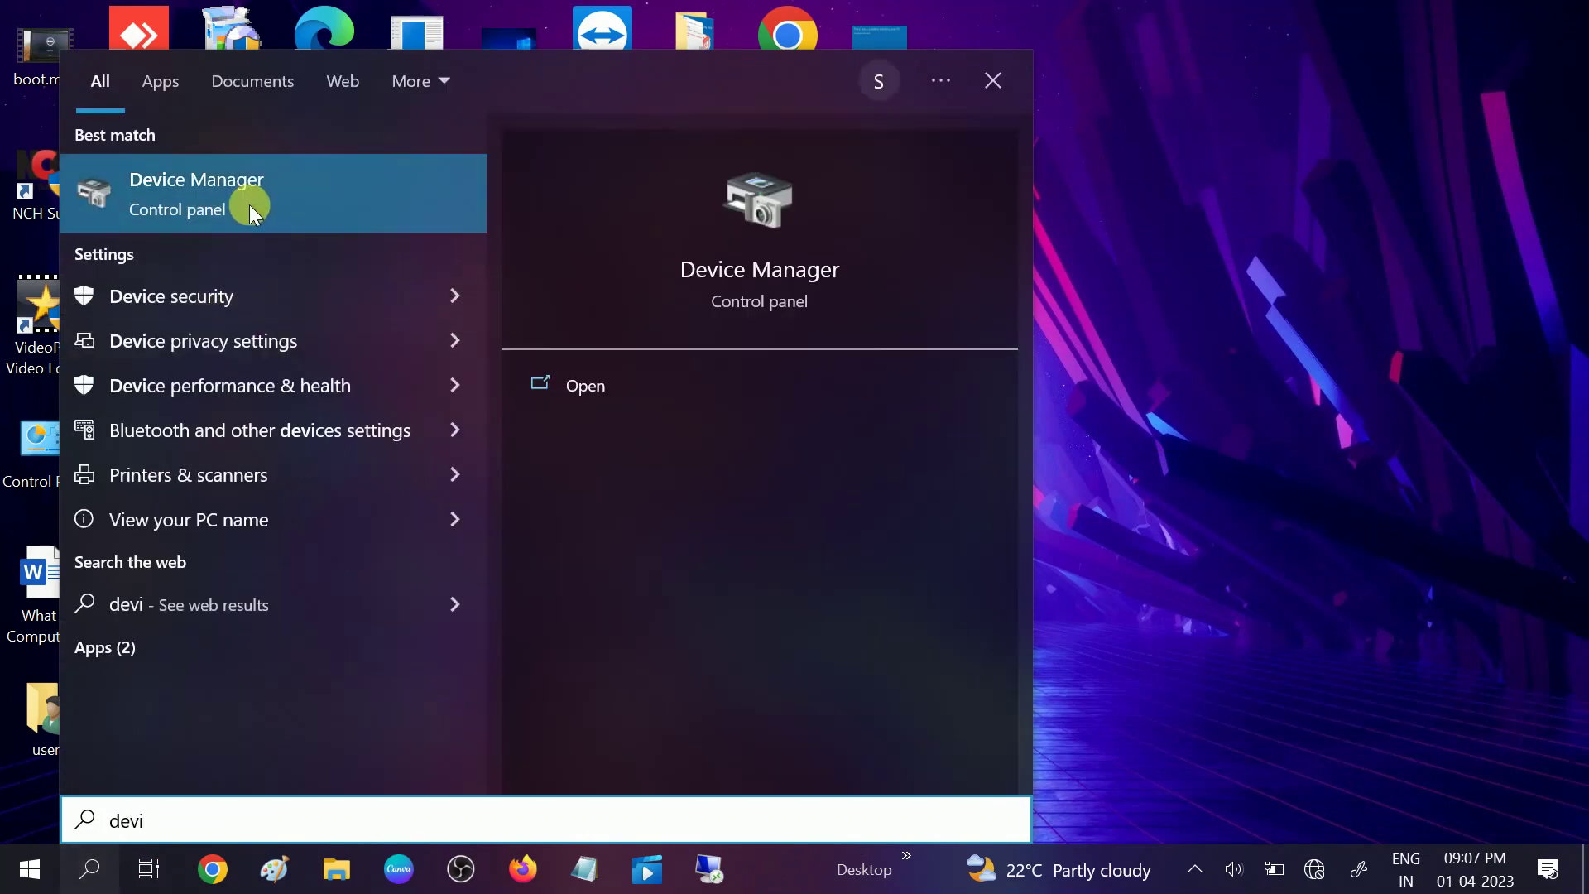
left_click(250, 202)
left_click_drag(553, 83, 807, 28)
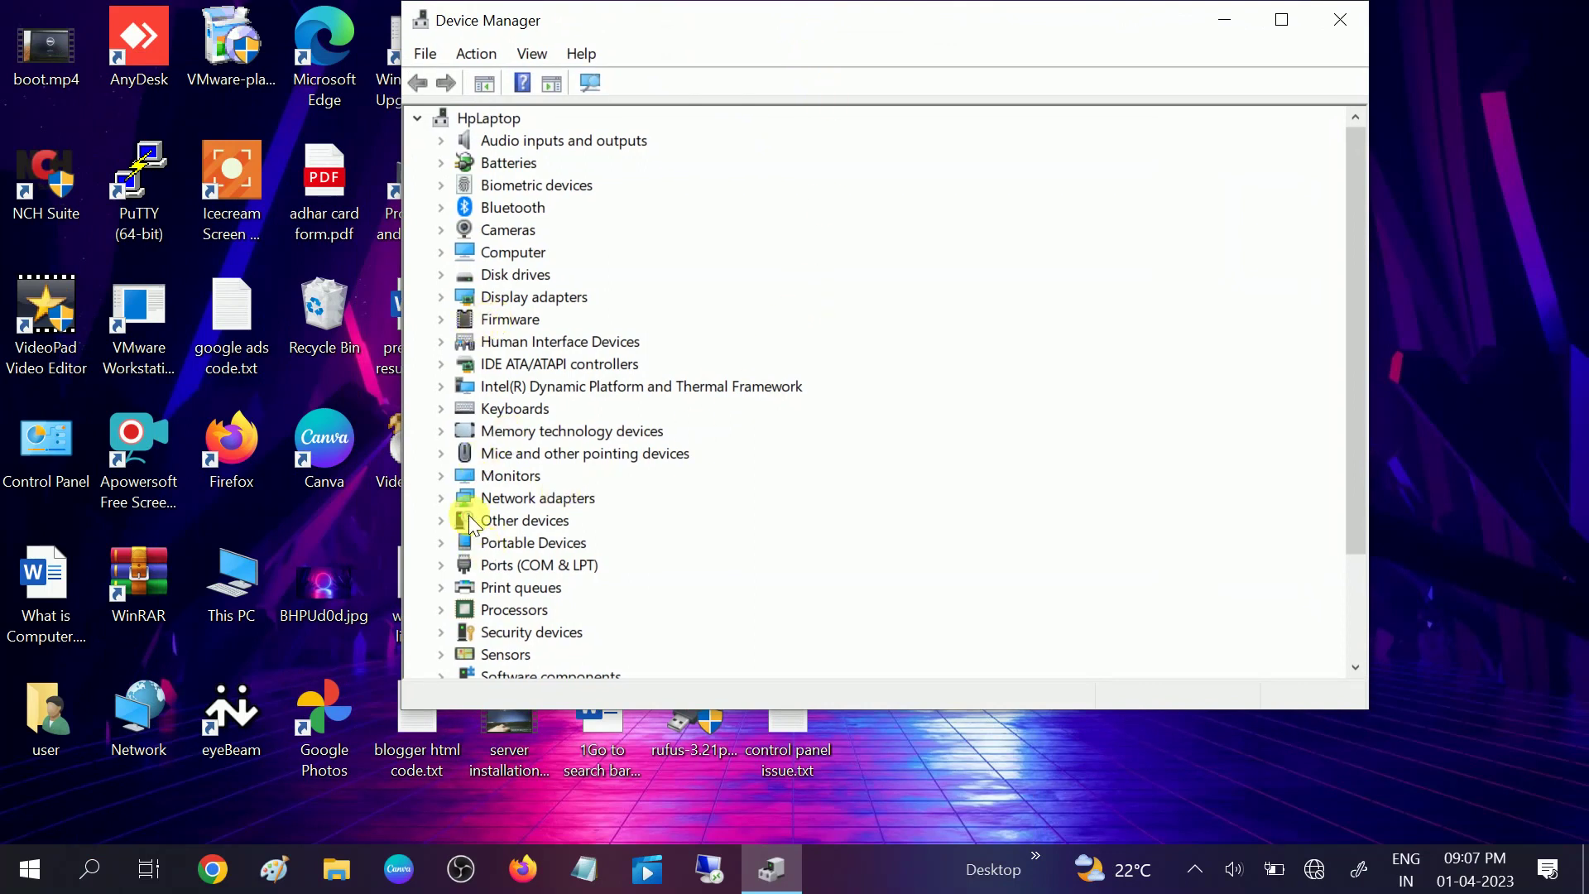
left_click(441, 498)
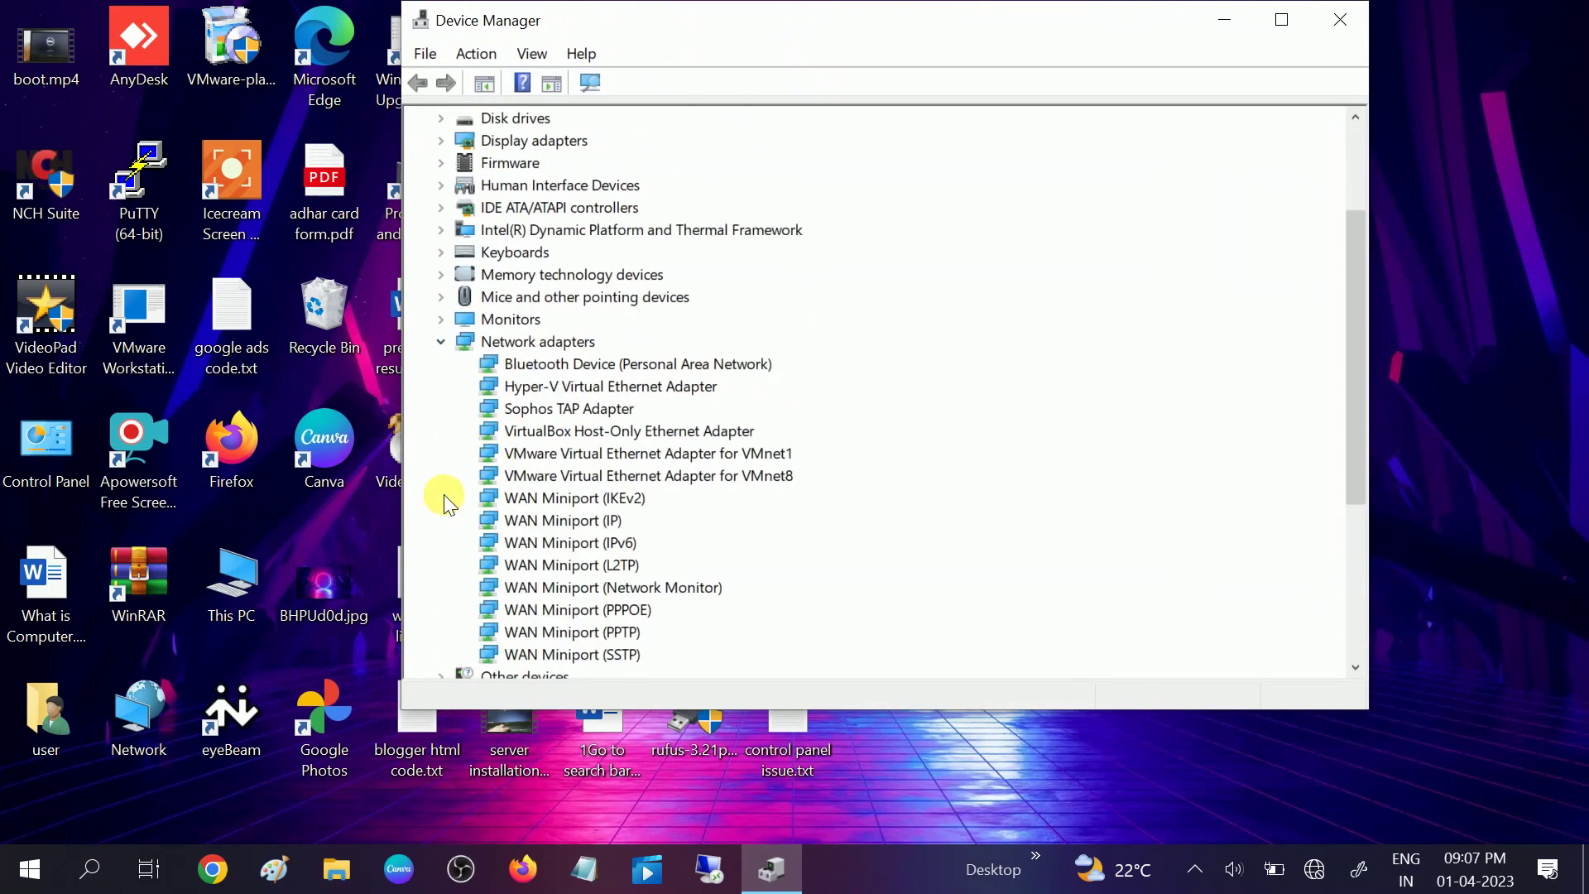
Examine the listed network adapters one by one to check whether a Wi-Fi adapter is present.
left_click(615, 365)
left_click(618, 387)
left_click(609, 410)
left_click(619, 430)
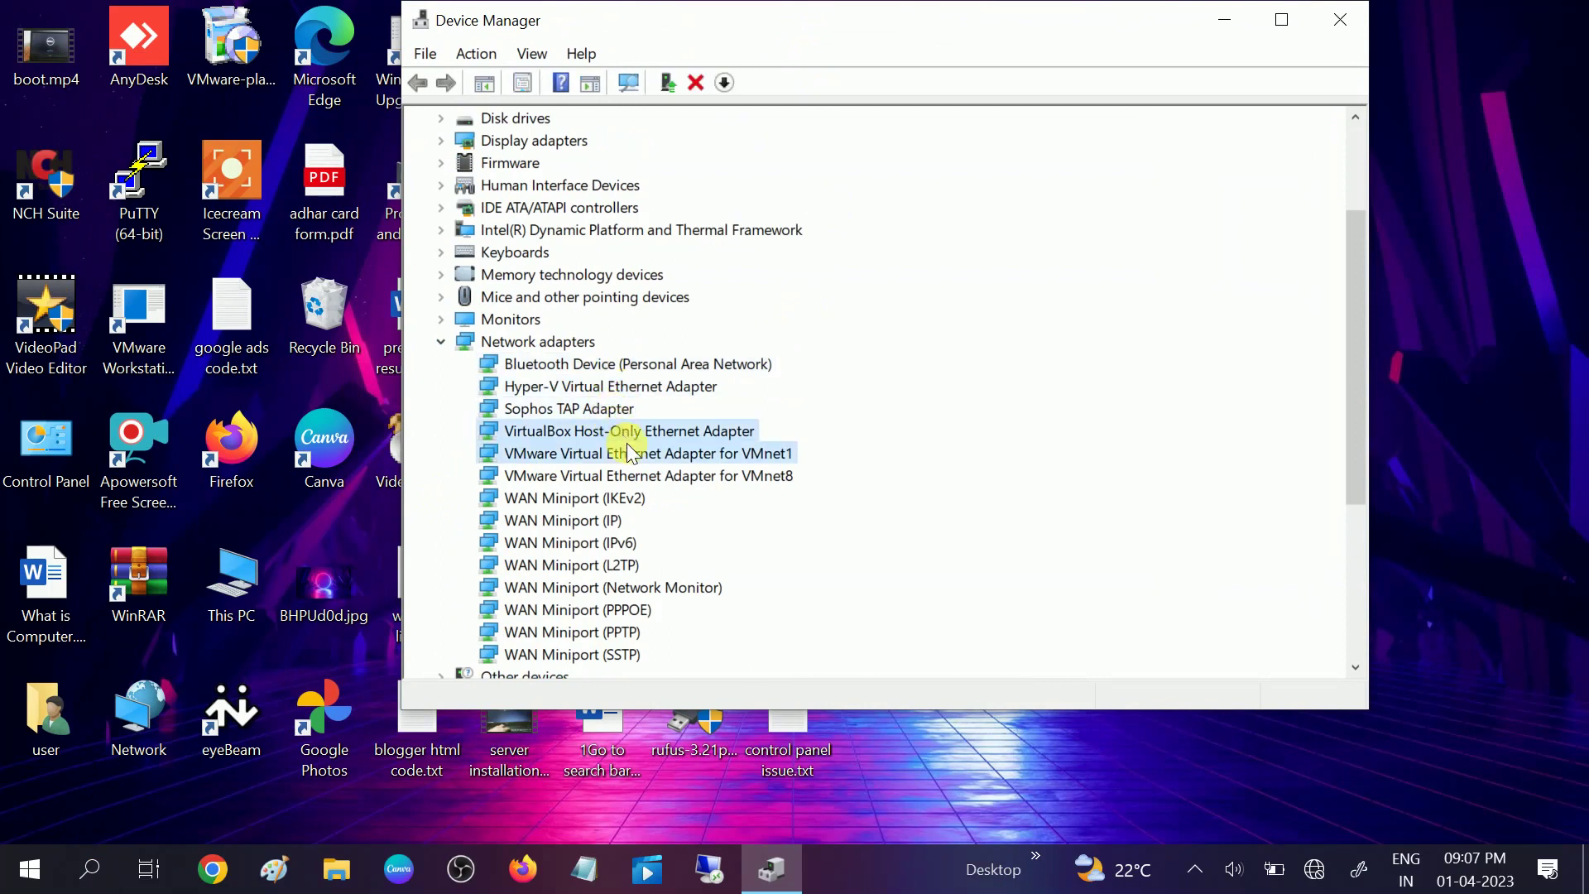
left_click(626, 453)
left_click(633, 477)
scroll(633, 478, "down", 1)
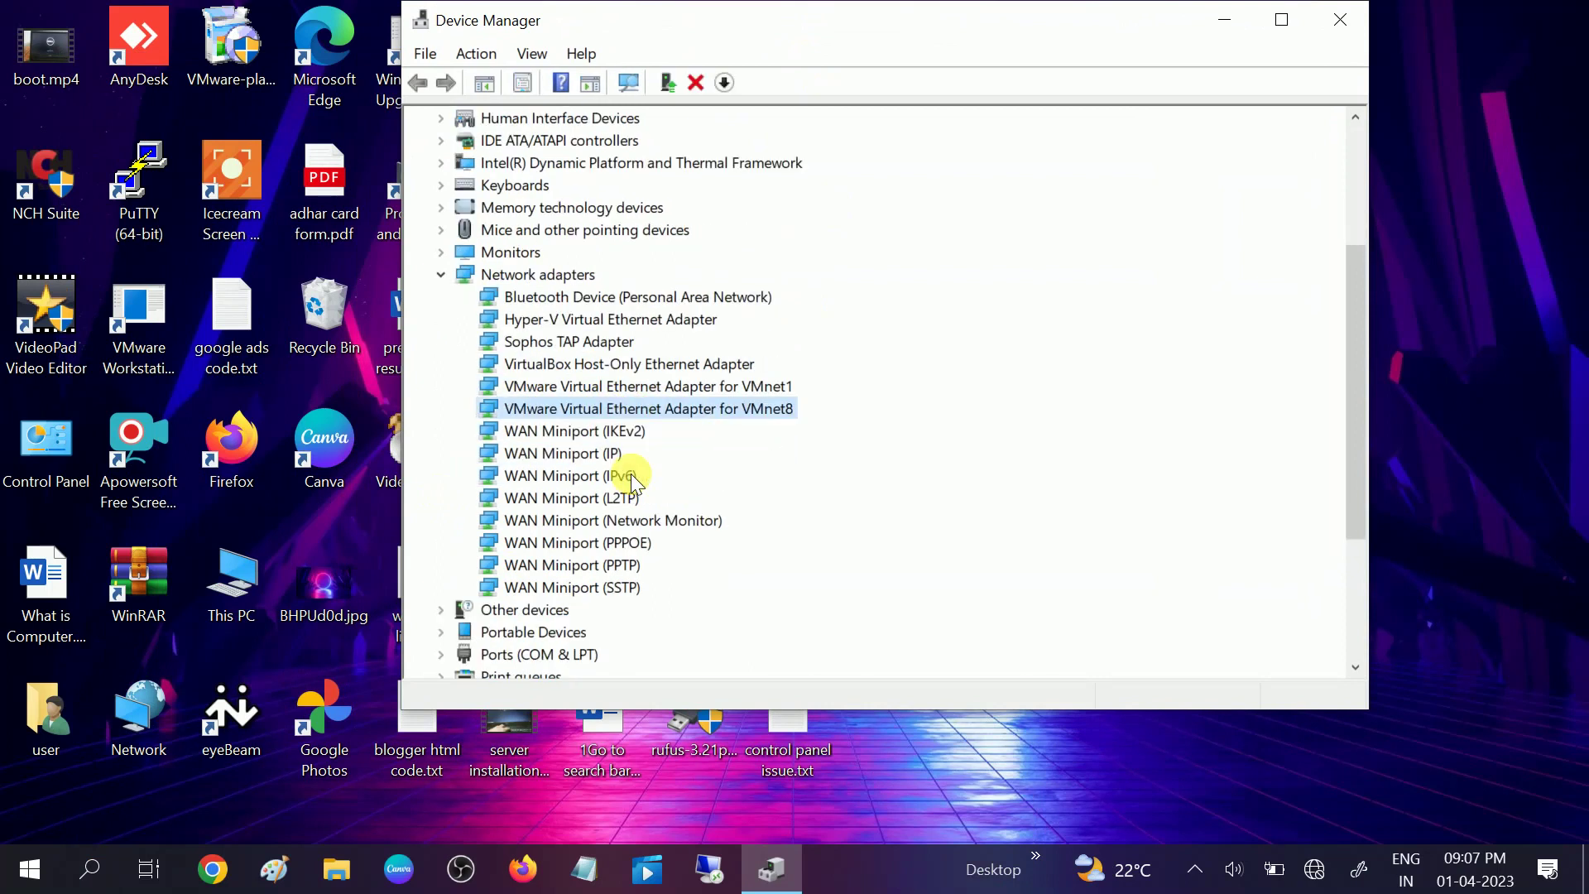
left_click(612, 298)
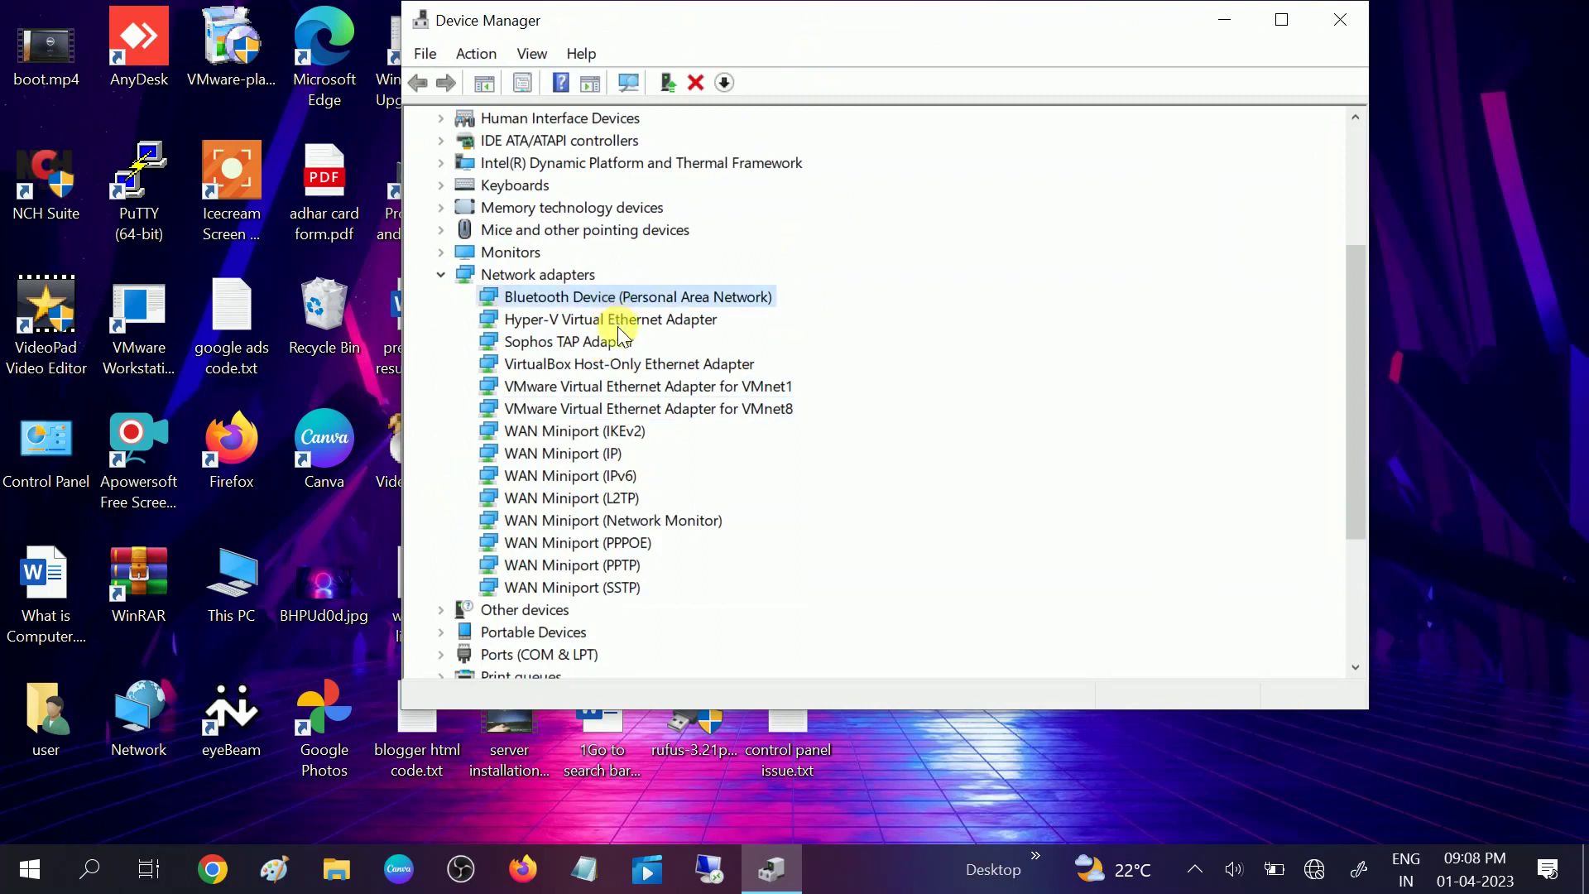
left_click(629, 321)
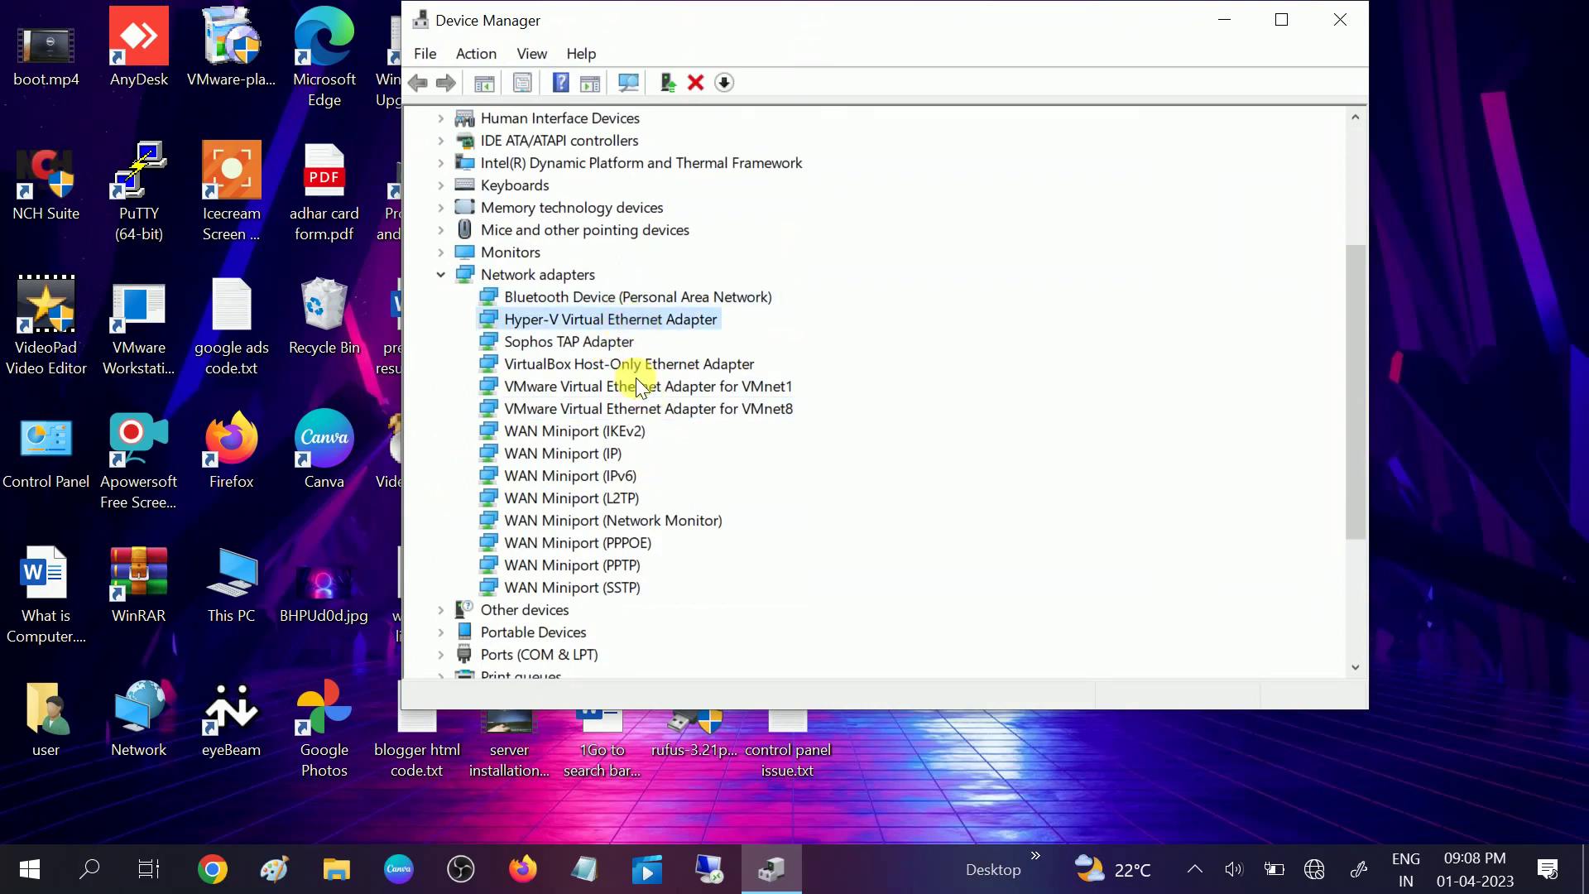
Open Network Connections with the ncpa.cpl command, check its adapters for a Wi-Fi connection, and close it.
key("super+r")
type("nc")
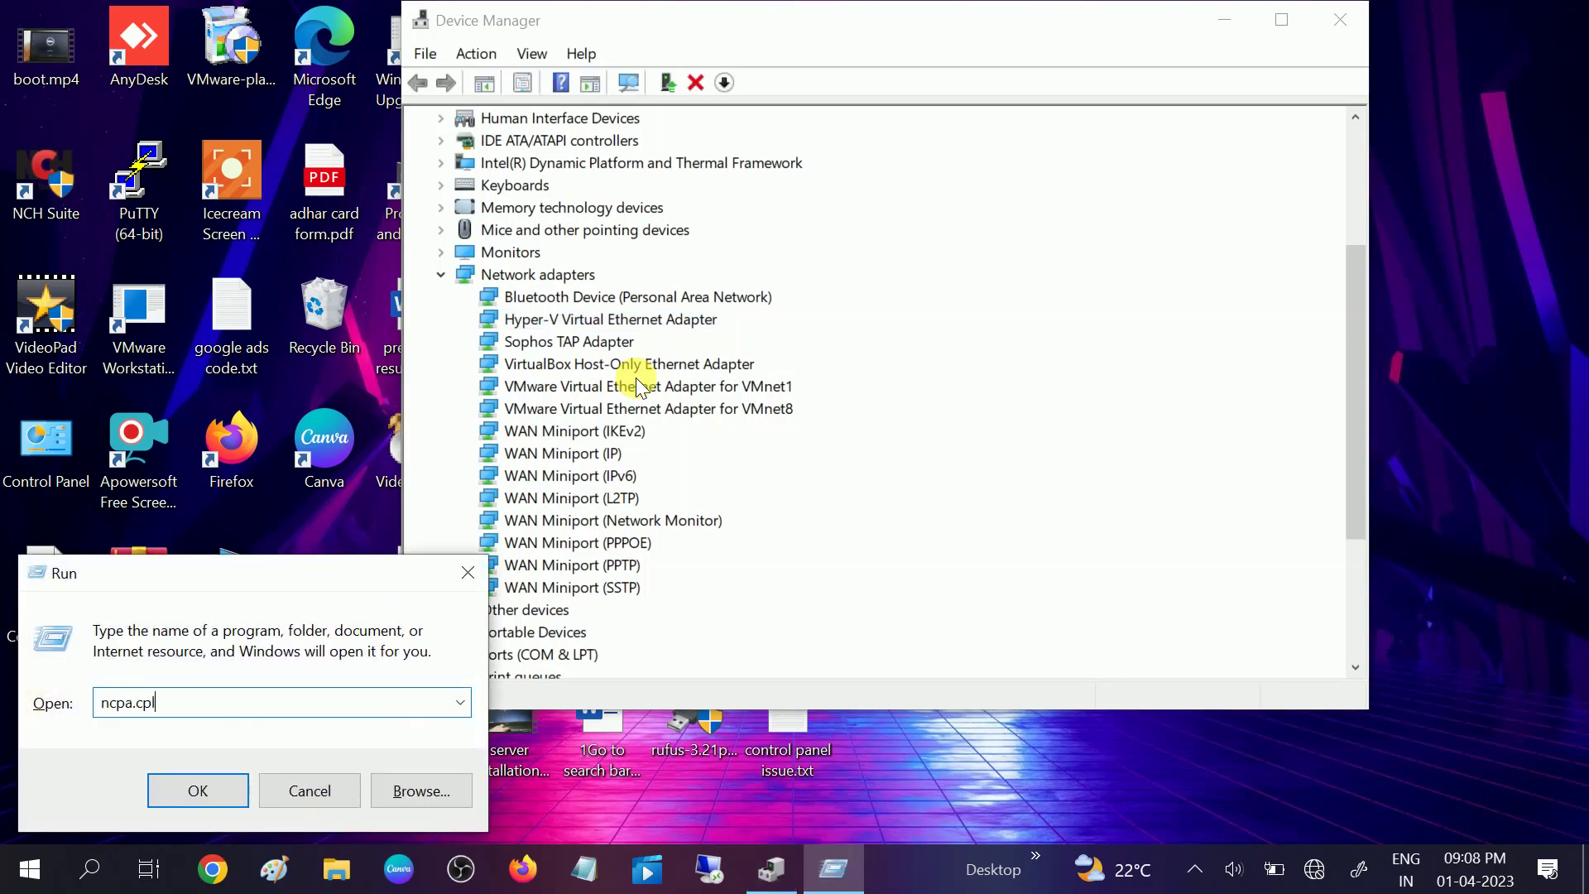
key("Return")
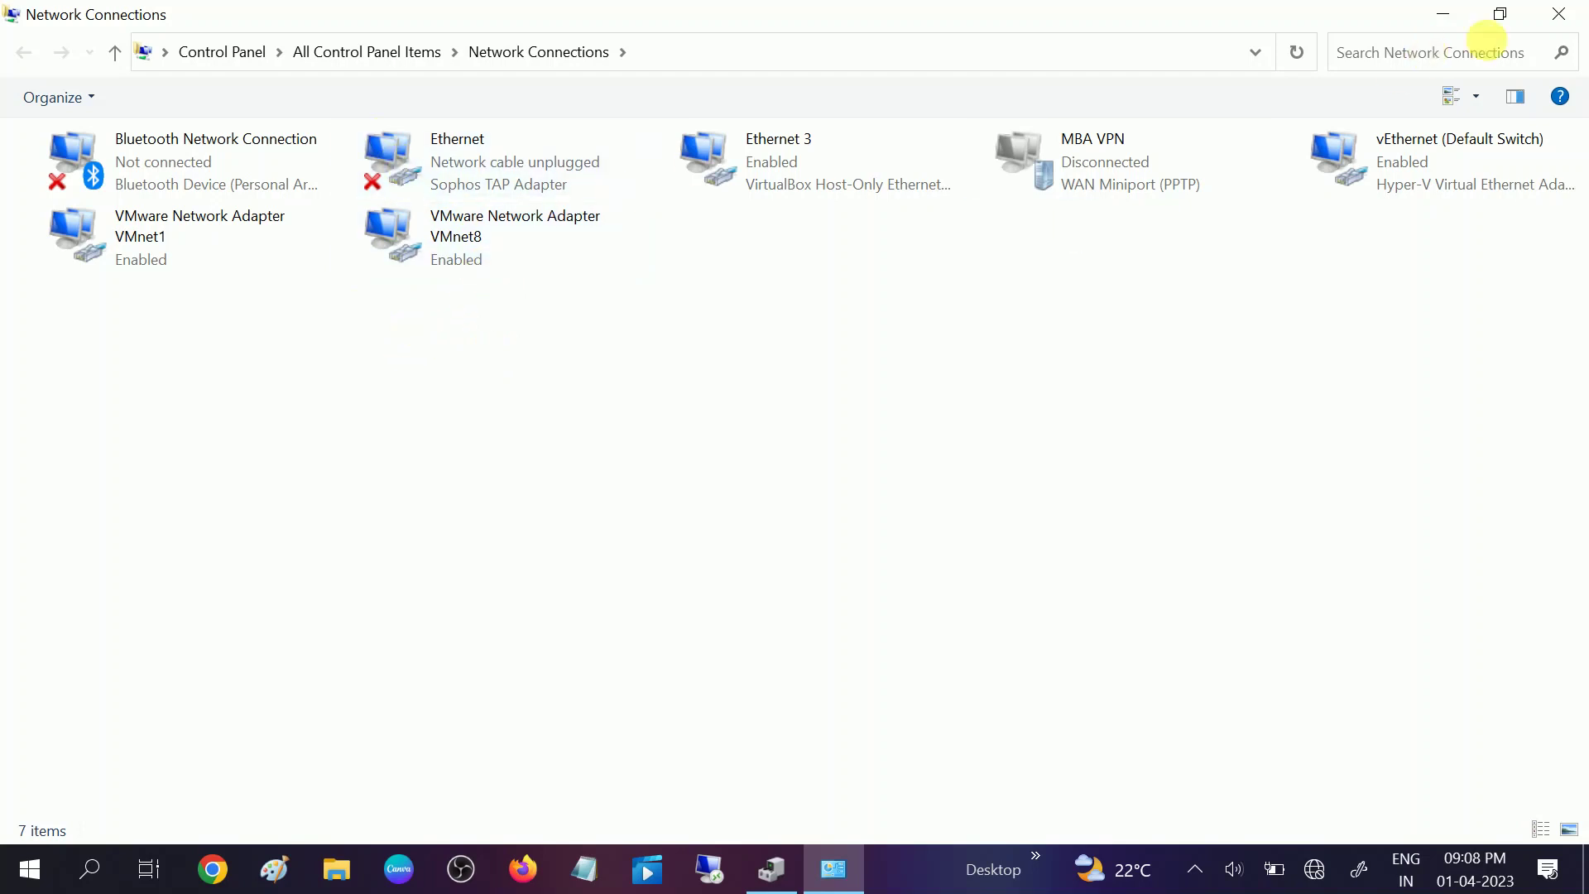
left_click(1559, 14)
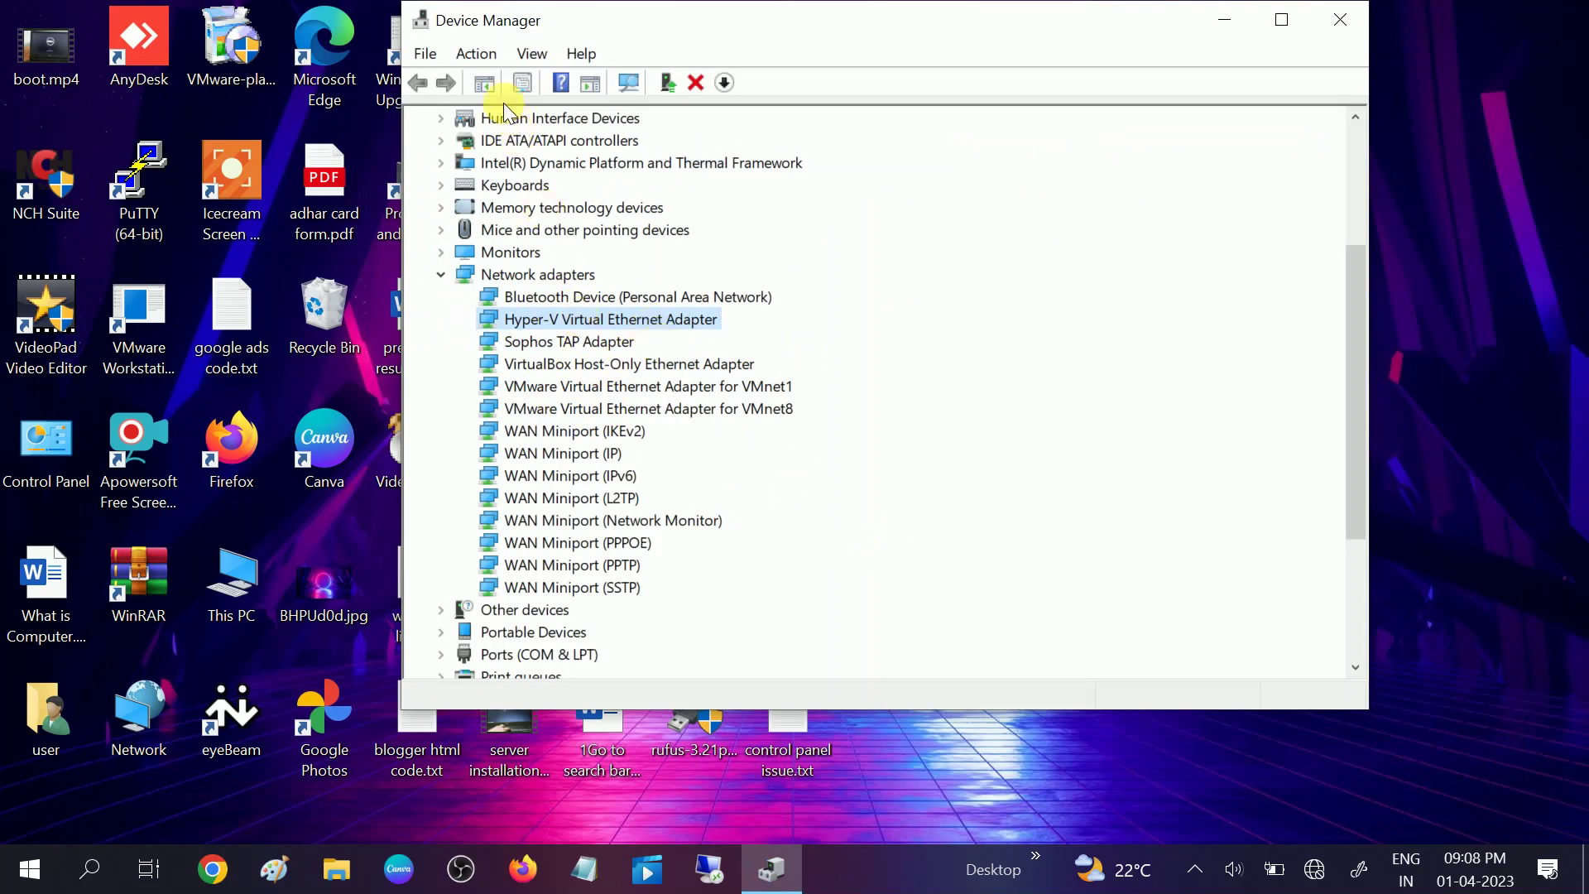
Start adding legacy hardware in Device Manager and choose to install hardware manually selected from a list.
left_click(478, 54)
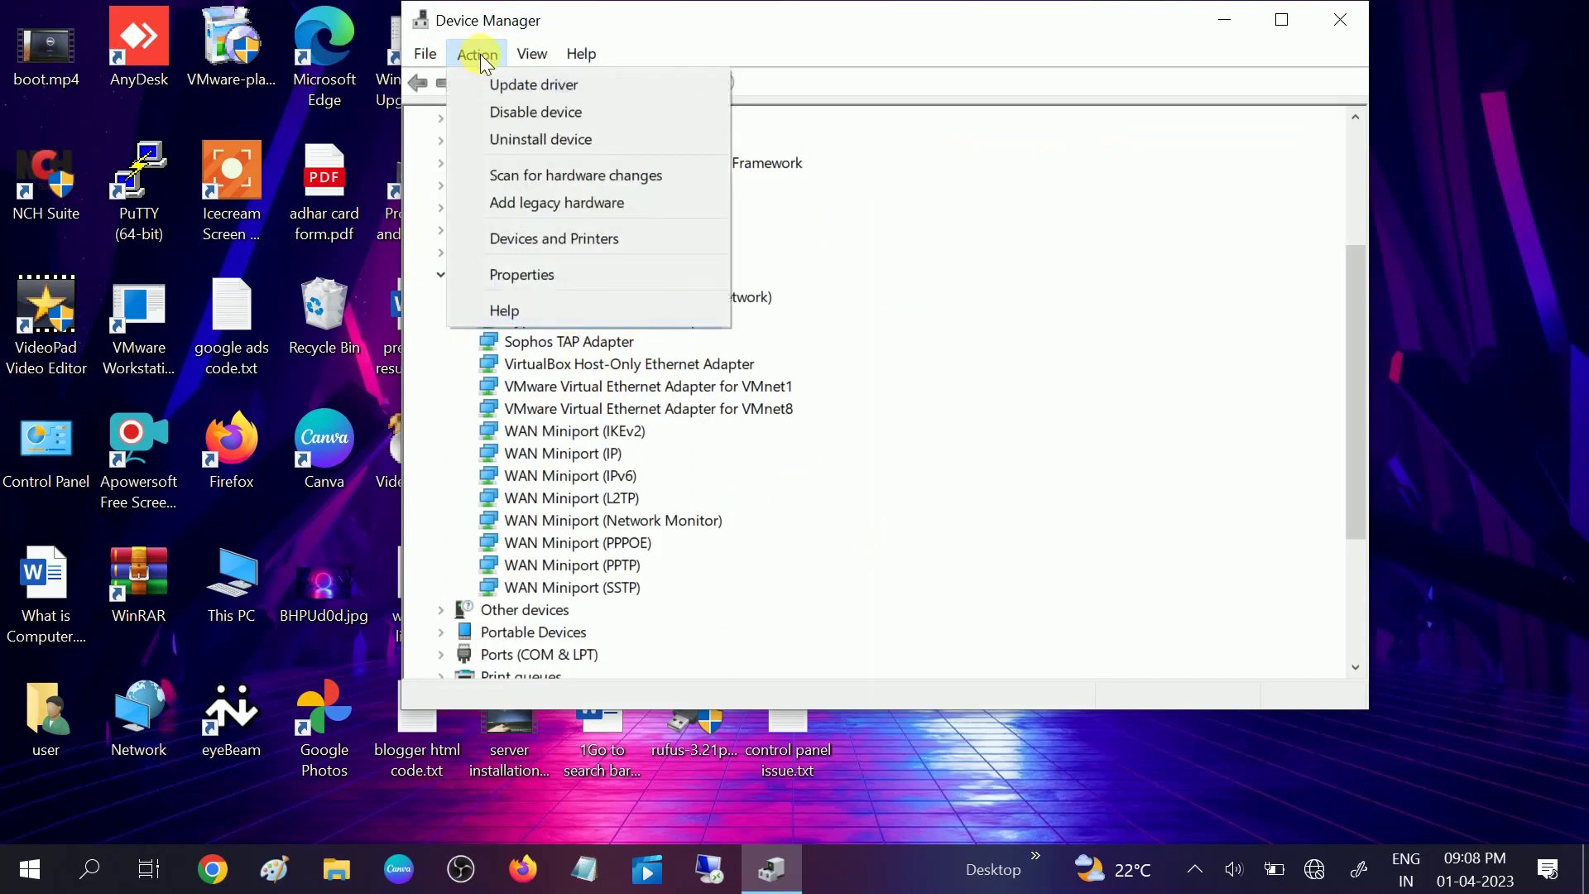
left_click(552, 205)
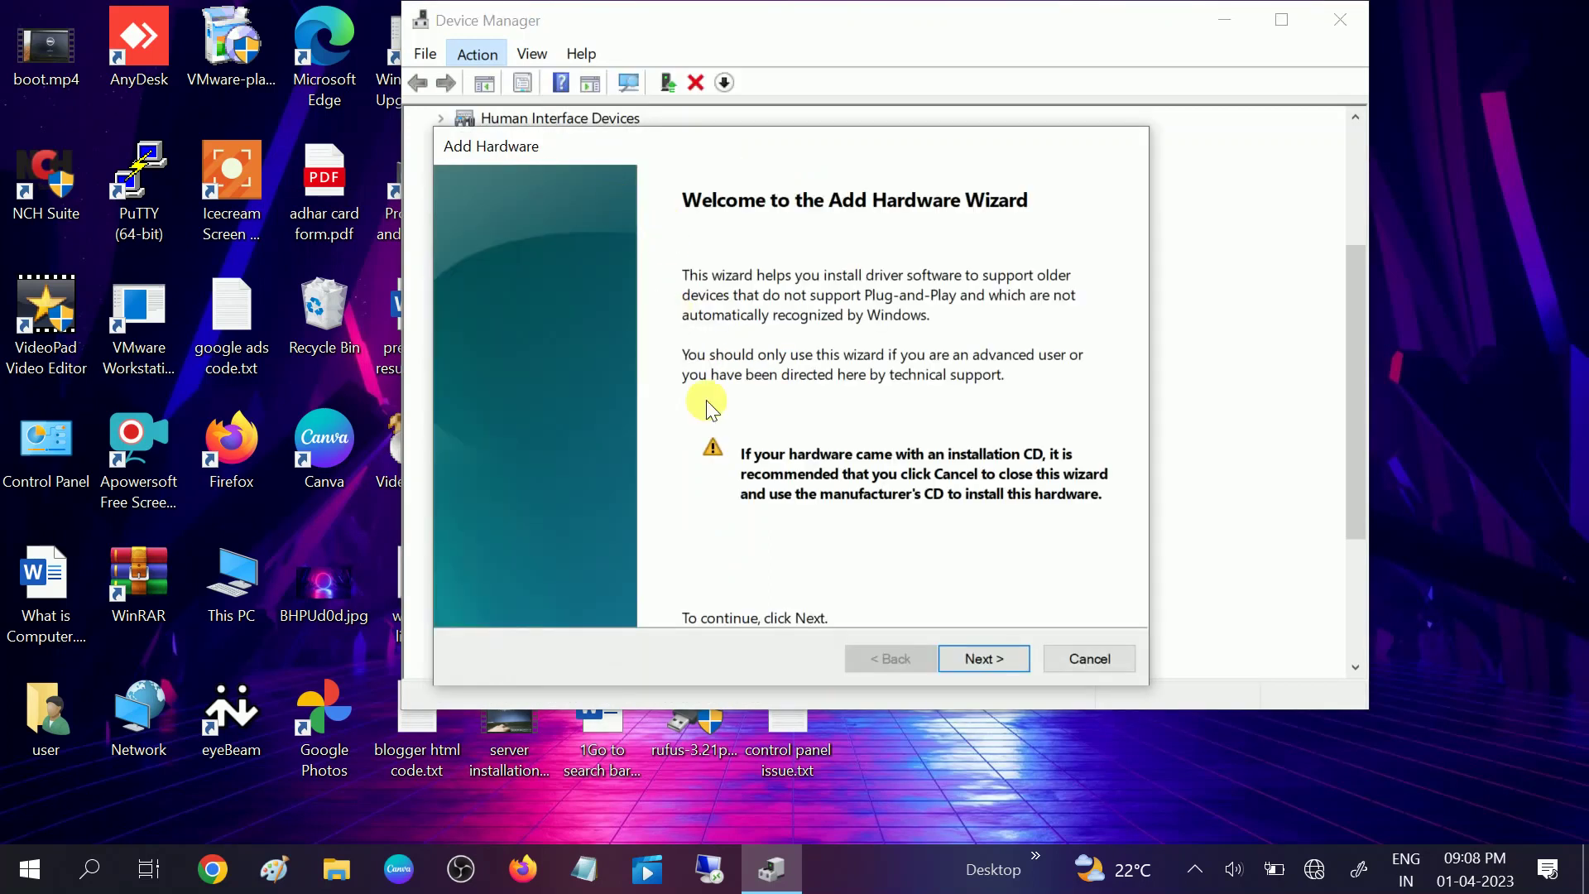
left_click(982, 660)
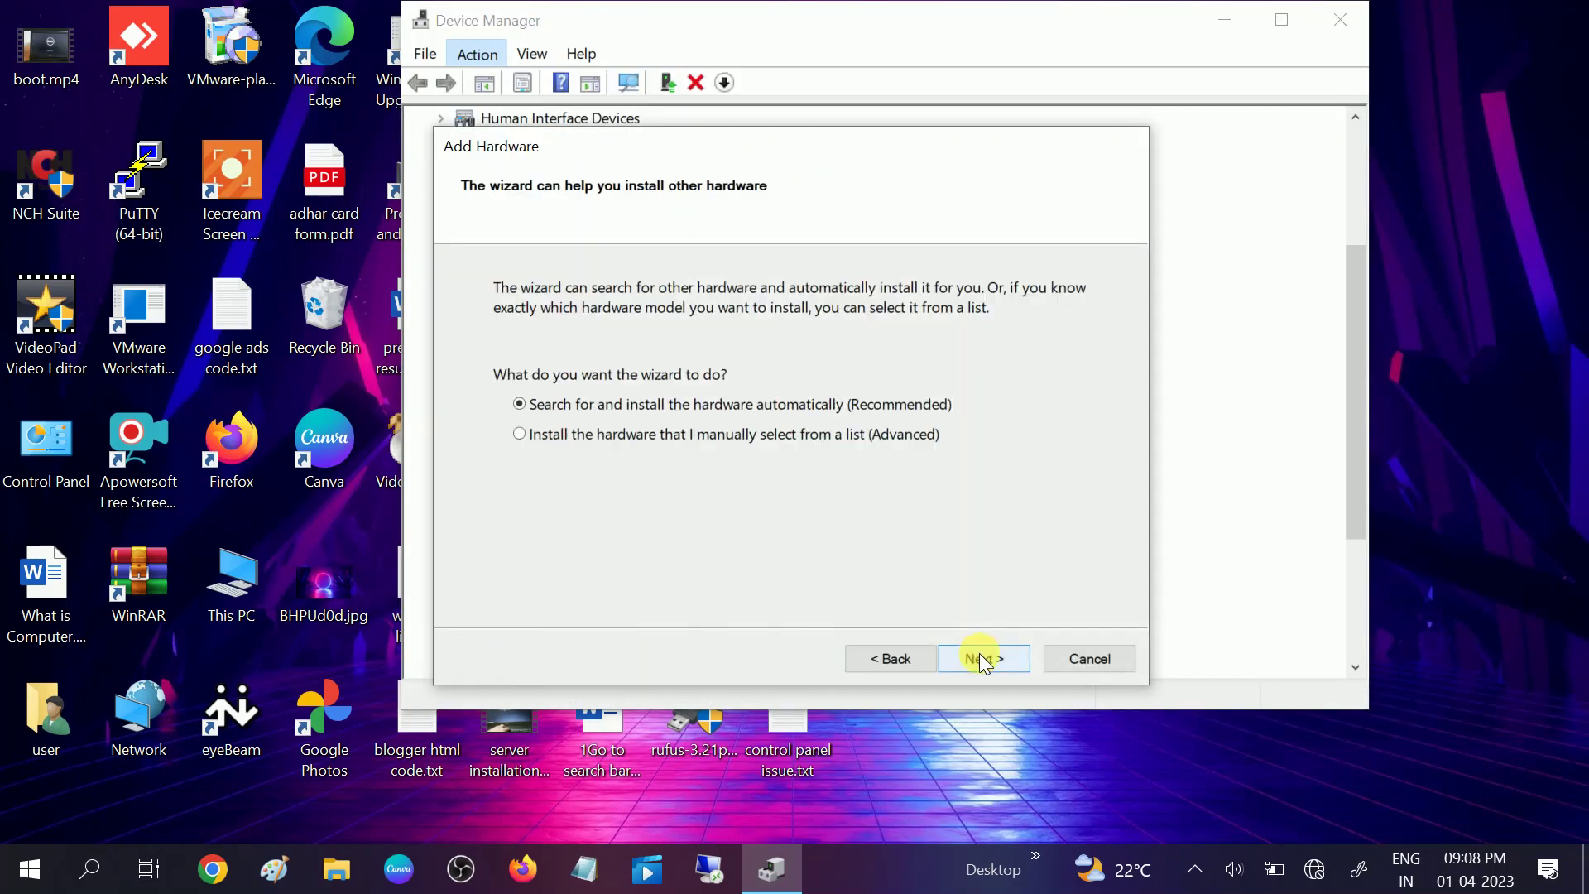
left_click(539, 438)
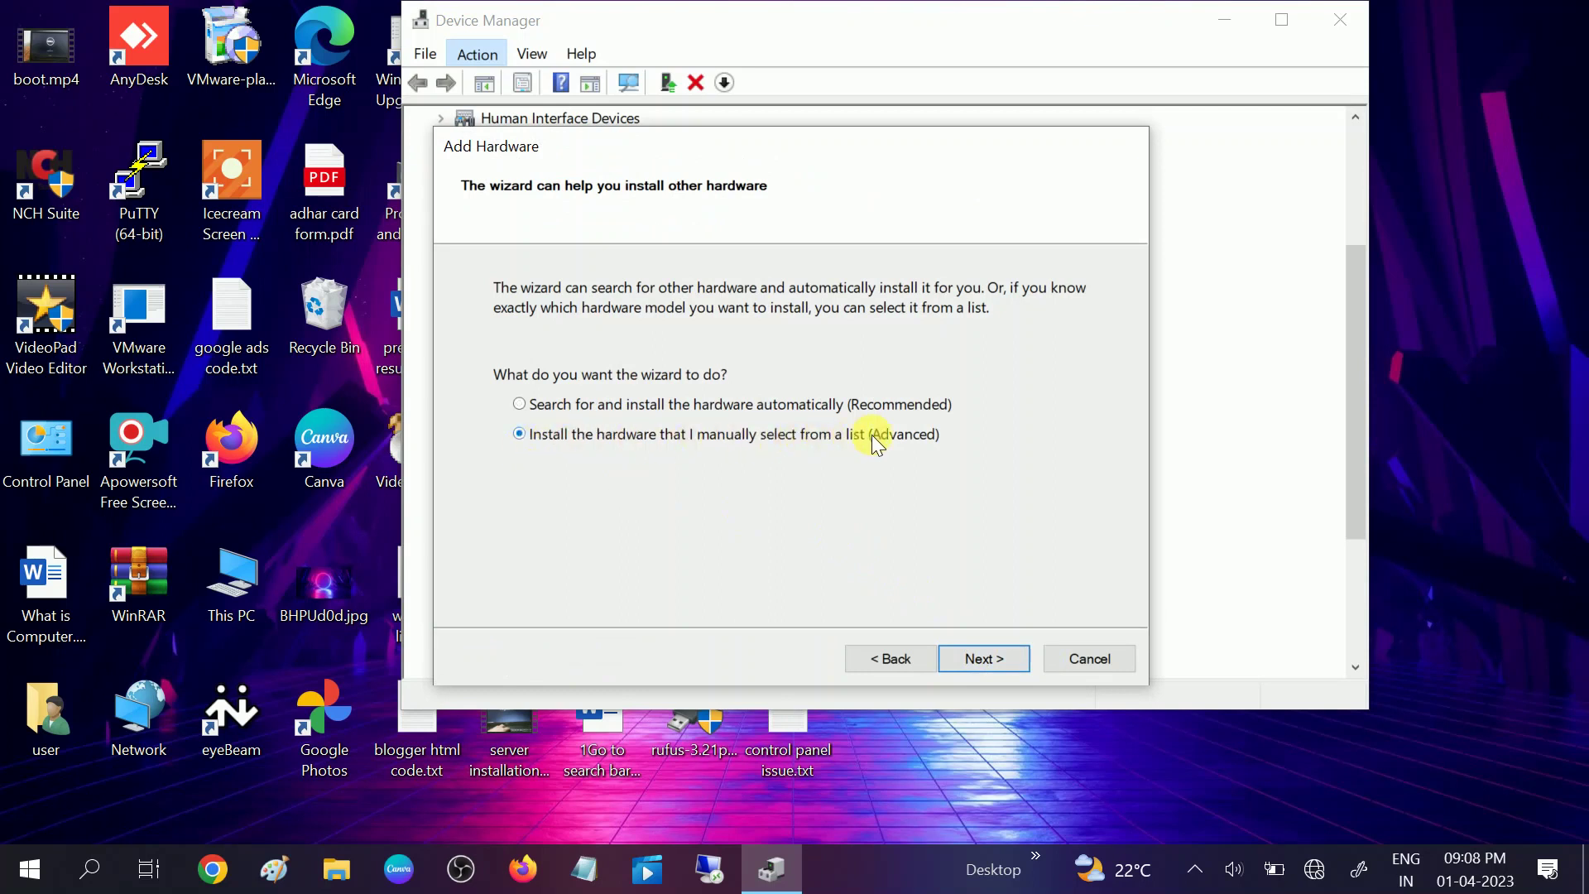
left_click(981, 655)
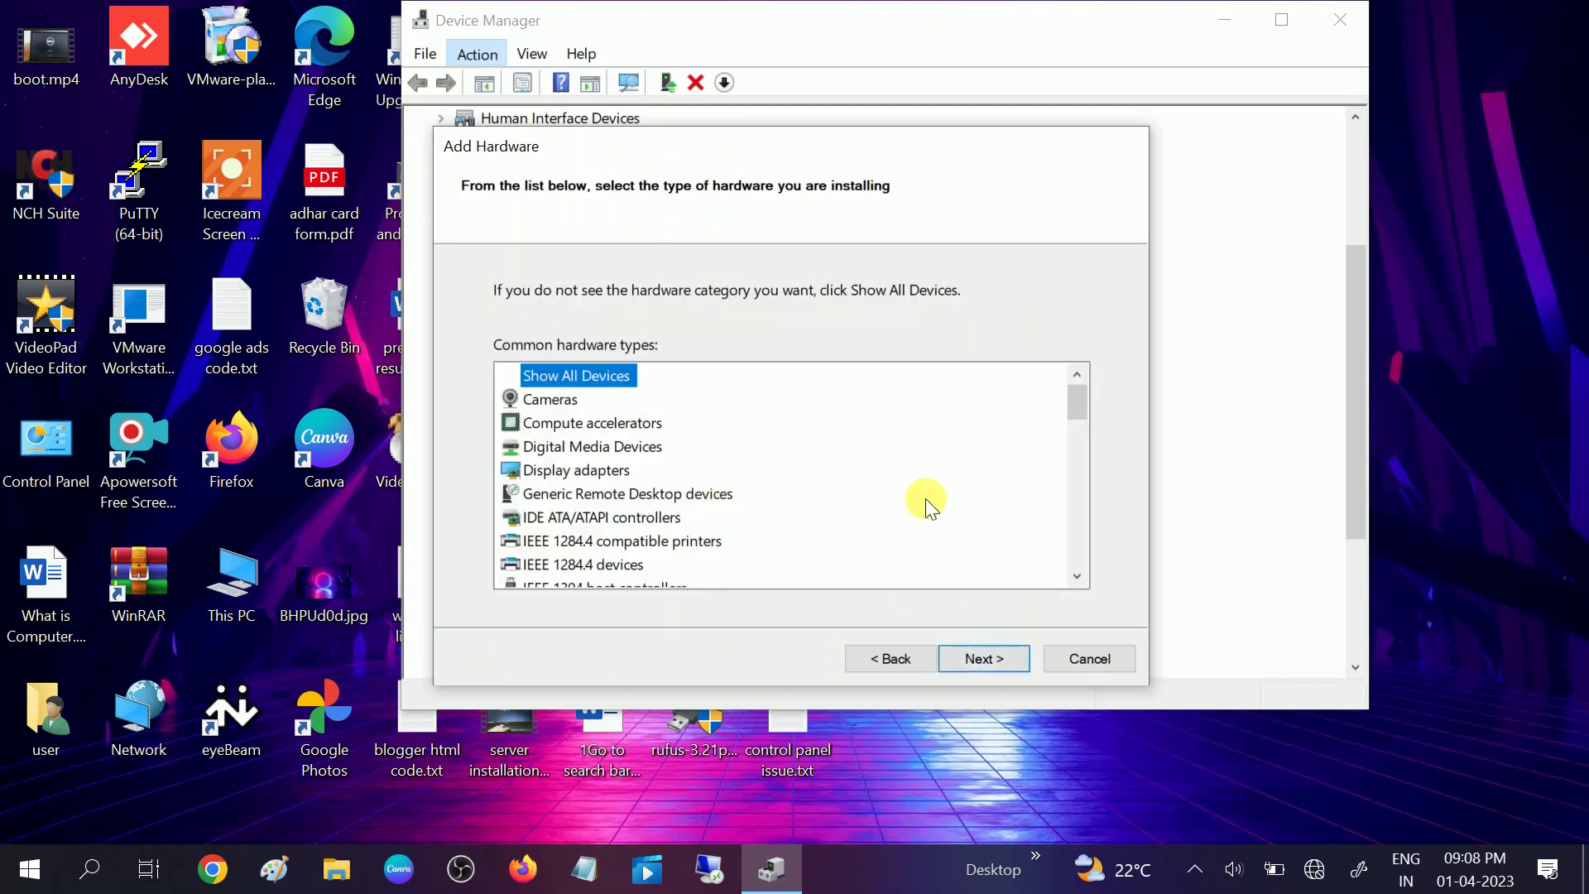
Choose Network adapters as the hardware type and continue to the driver selection.
left_click_drag(1081, 400, 1093, 457)
left_click(559, 517)
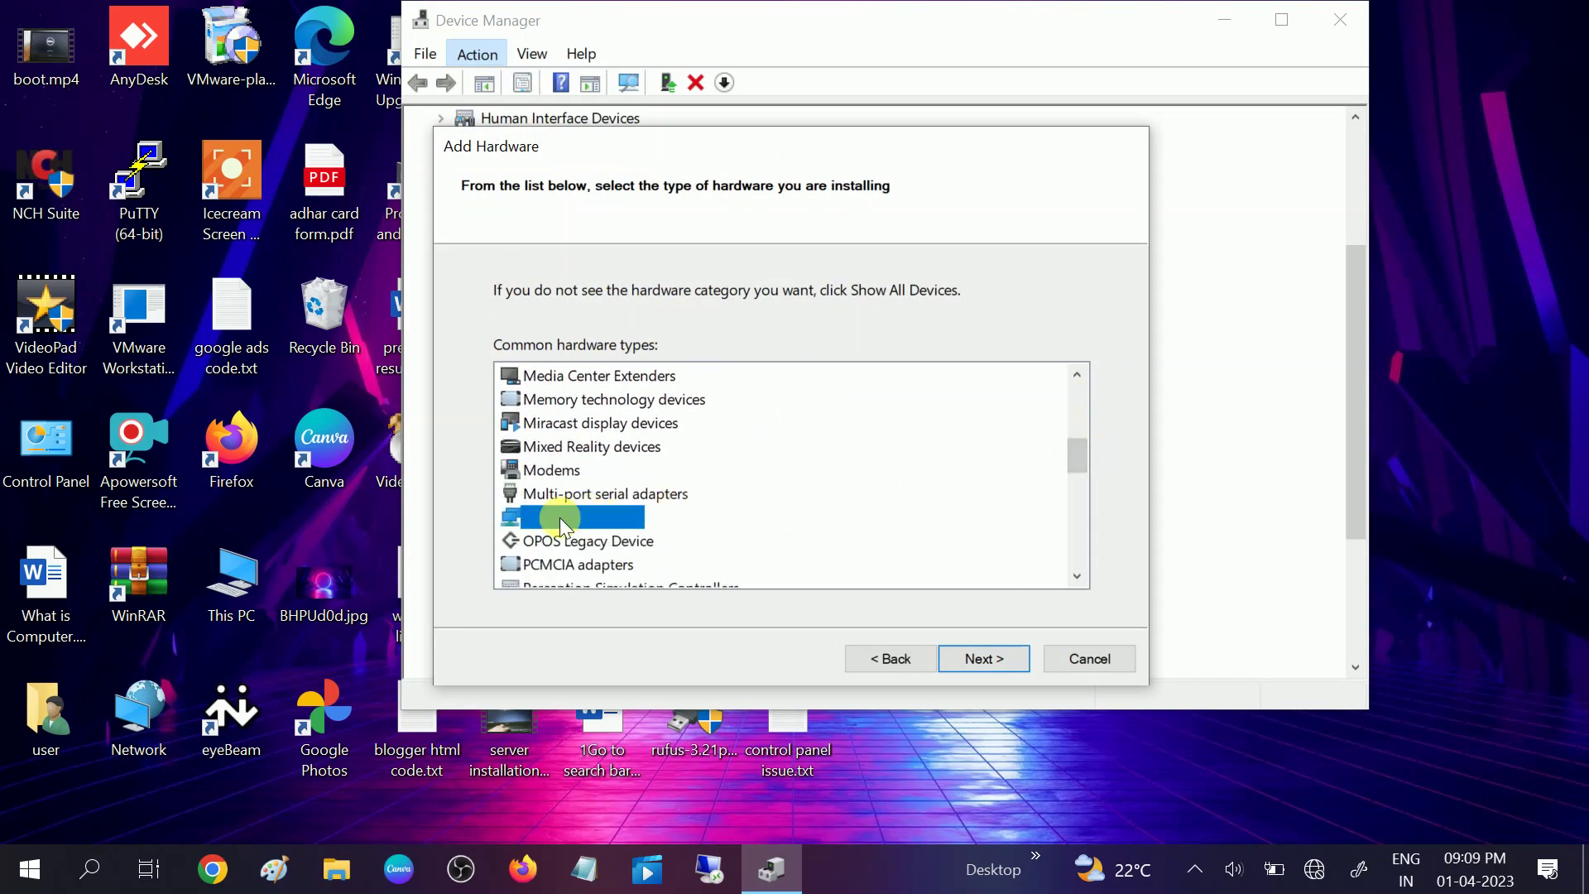
left_click(973, 659)
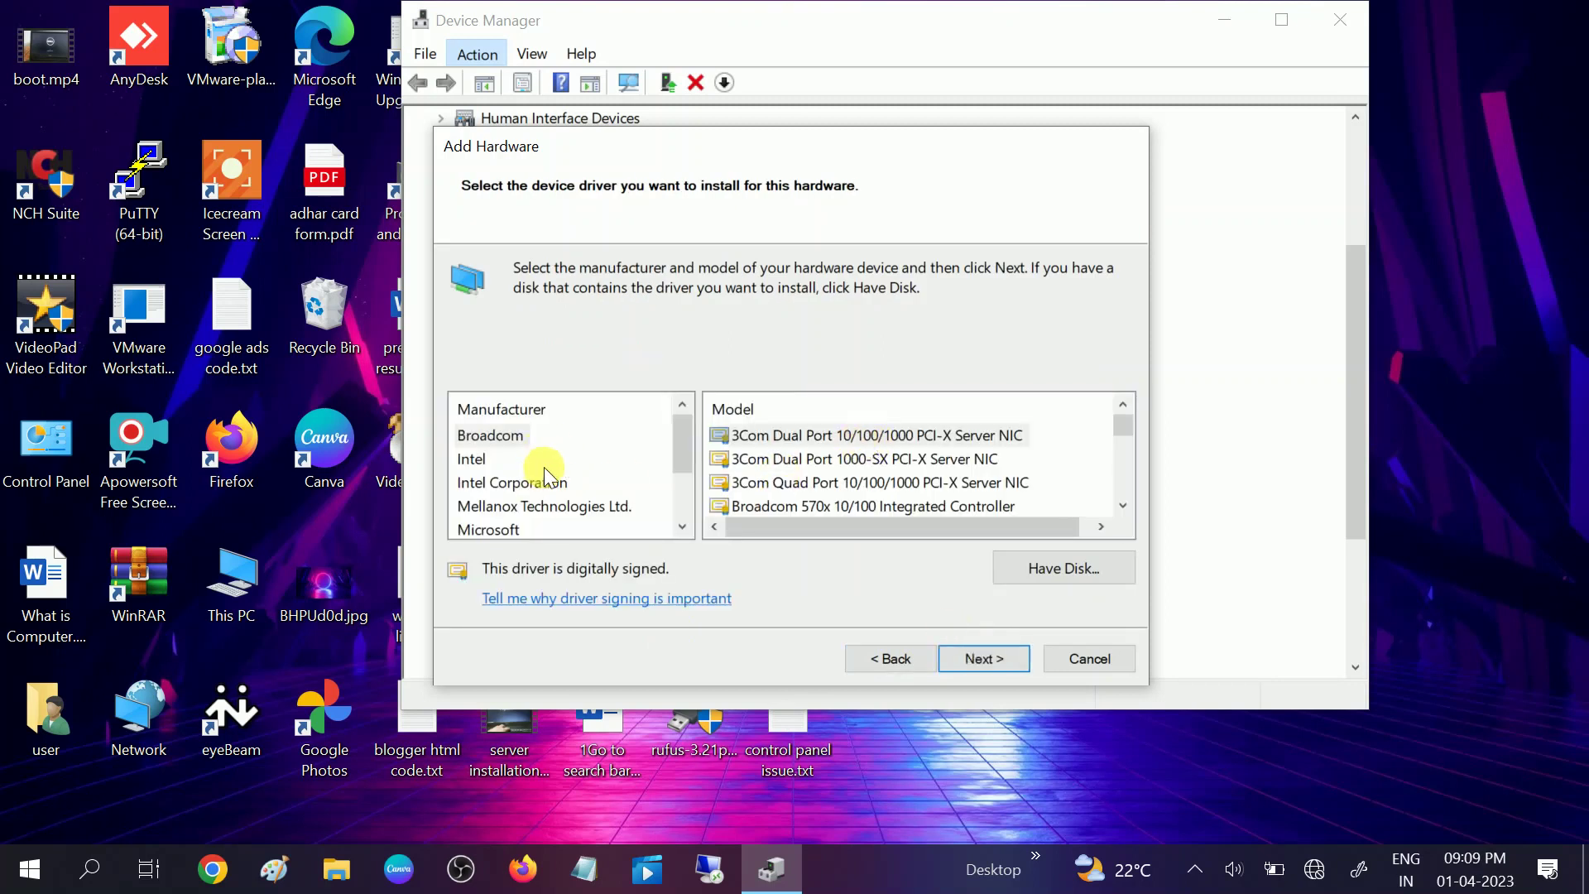
Browse the network adapter models listed for the manufacturer Broadcom.
left_click(509, 441)
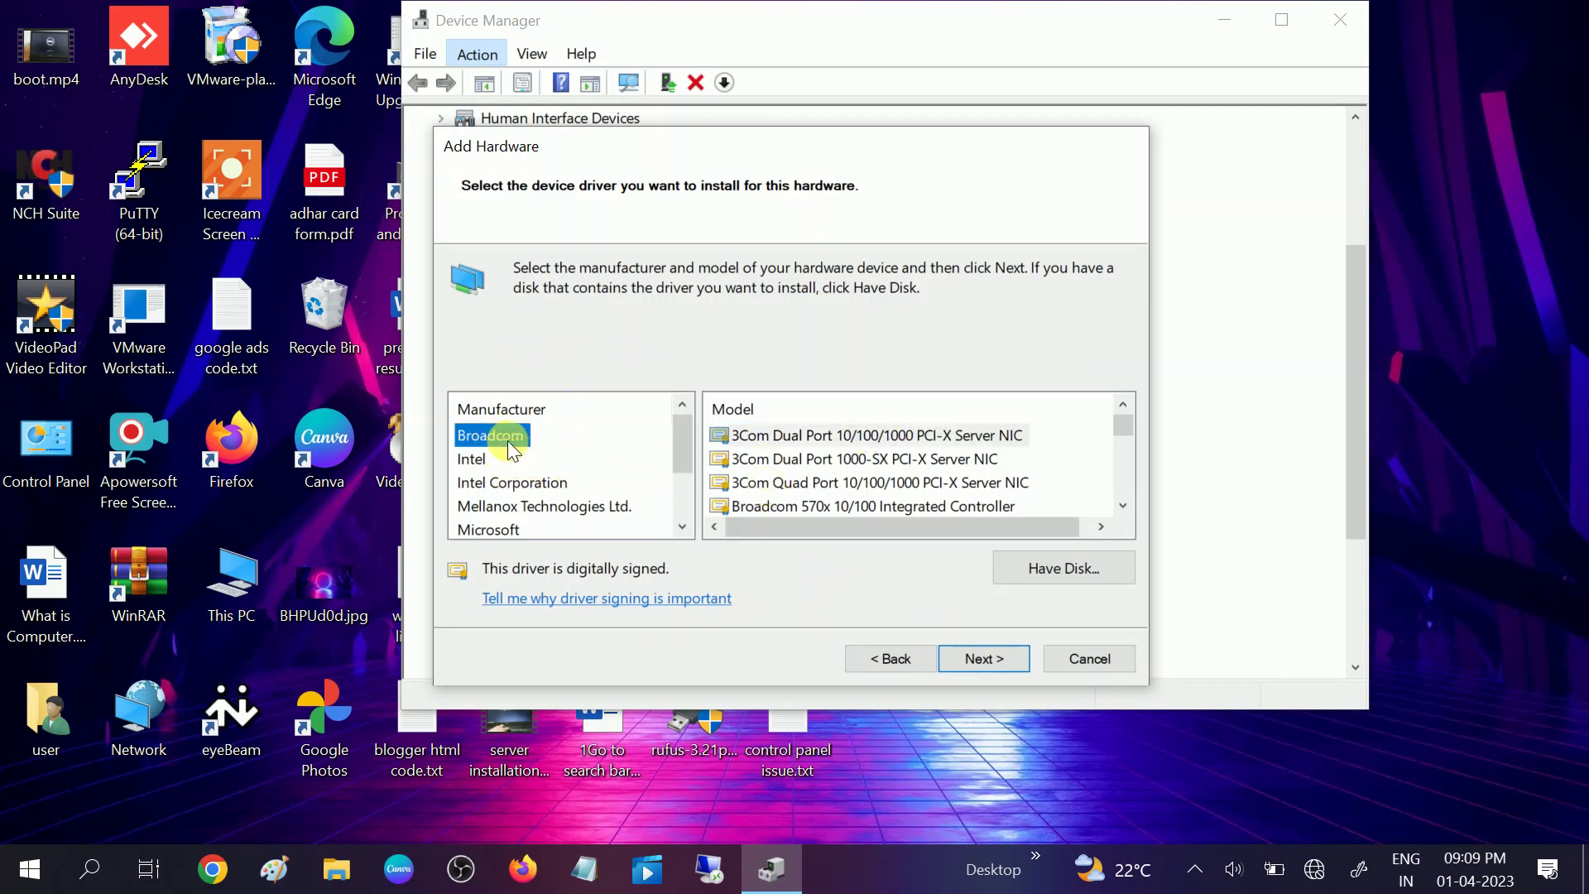
left_click(783, 439)
key("Down")
key("Down")
key("Down")
key("Down")
key("Down")
key("Down")
key("Down")
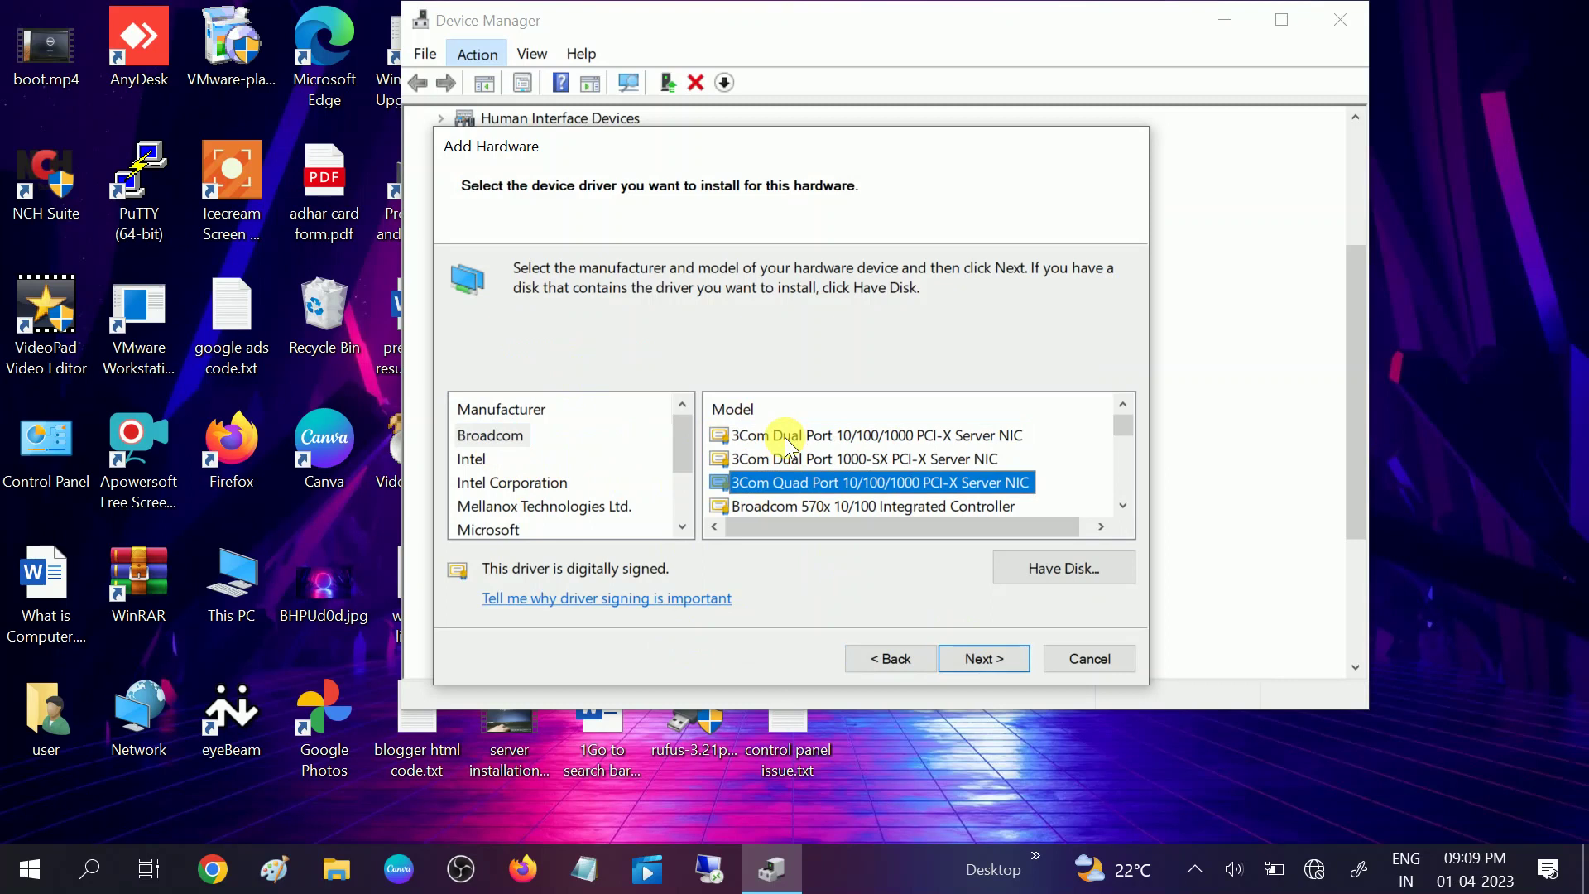
key("Down")
key("Down")
key("Down")
key("Down")
key("Down")
key("Down")
key("Down")
key("Down")
key("Down")
key("Down")
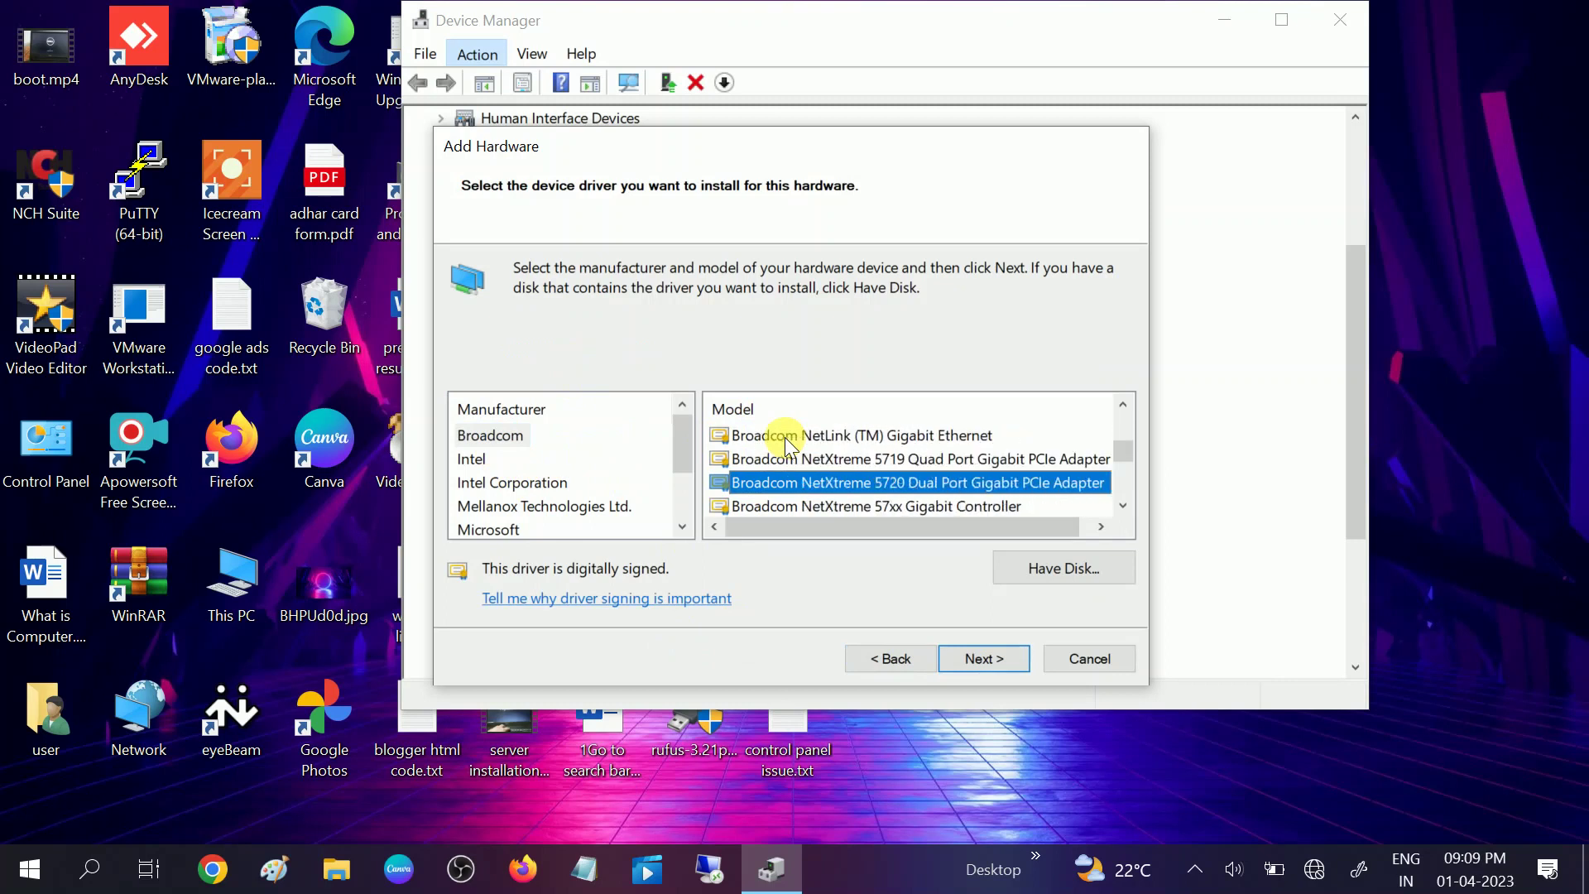
key("Down")
key("Down")
key("Down")
key("Down")
key("Down")
key("Down")
key("Down")
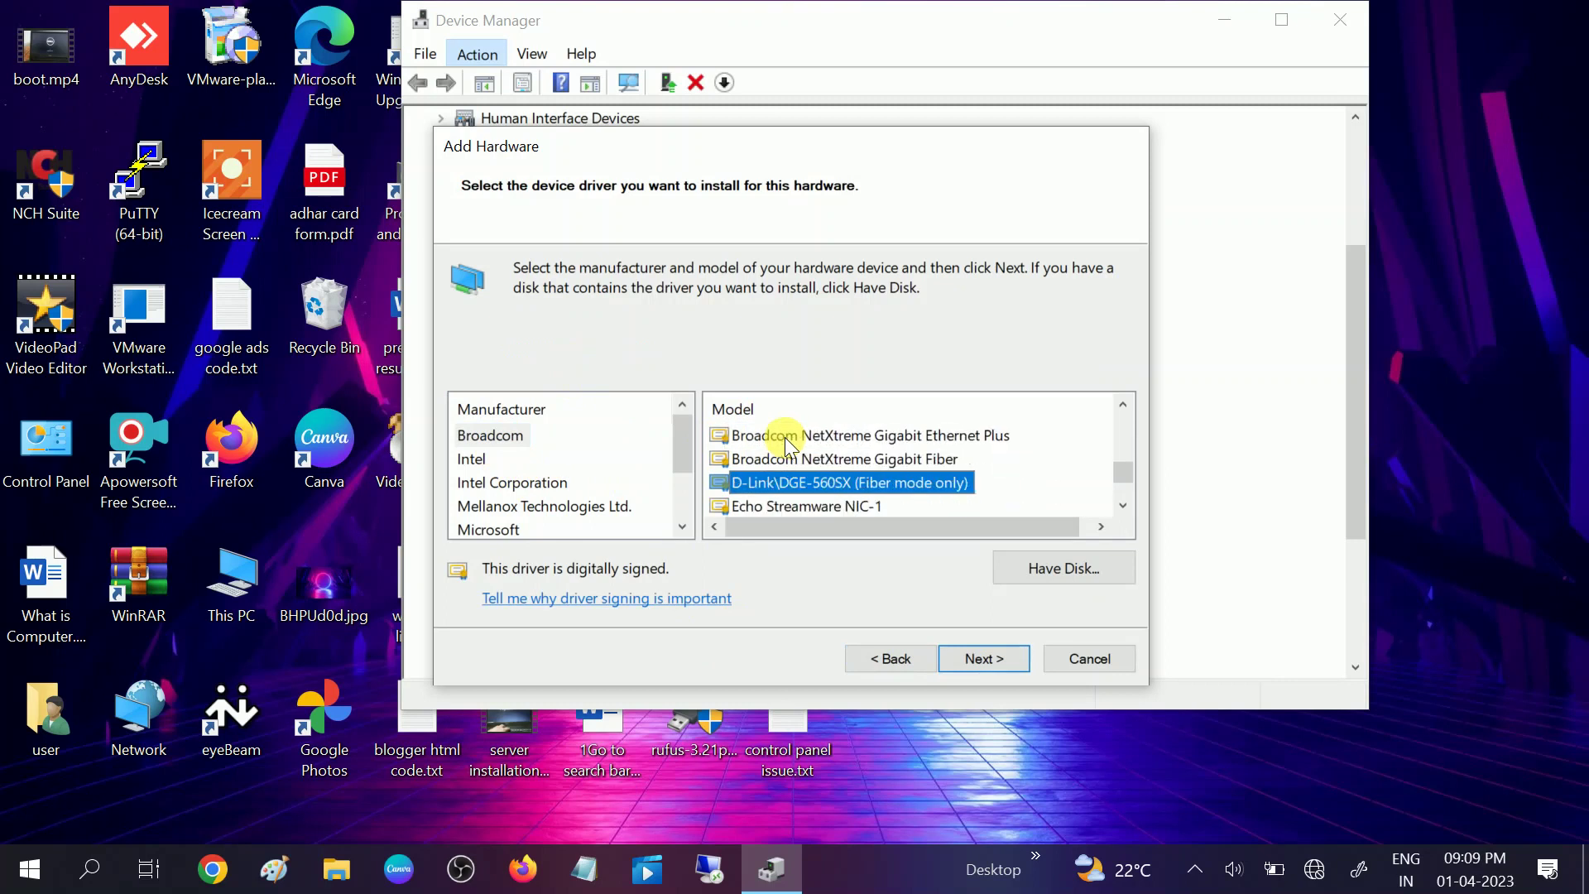
key("Down")
key("Down")
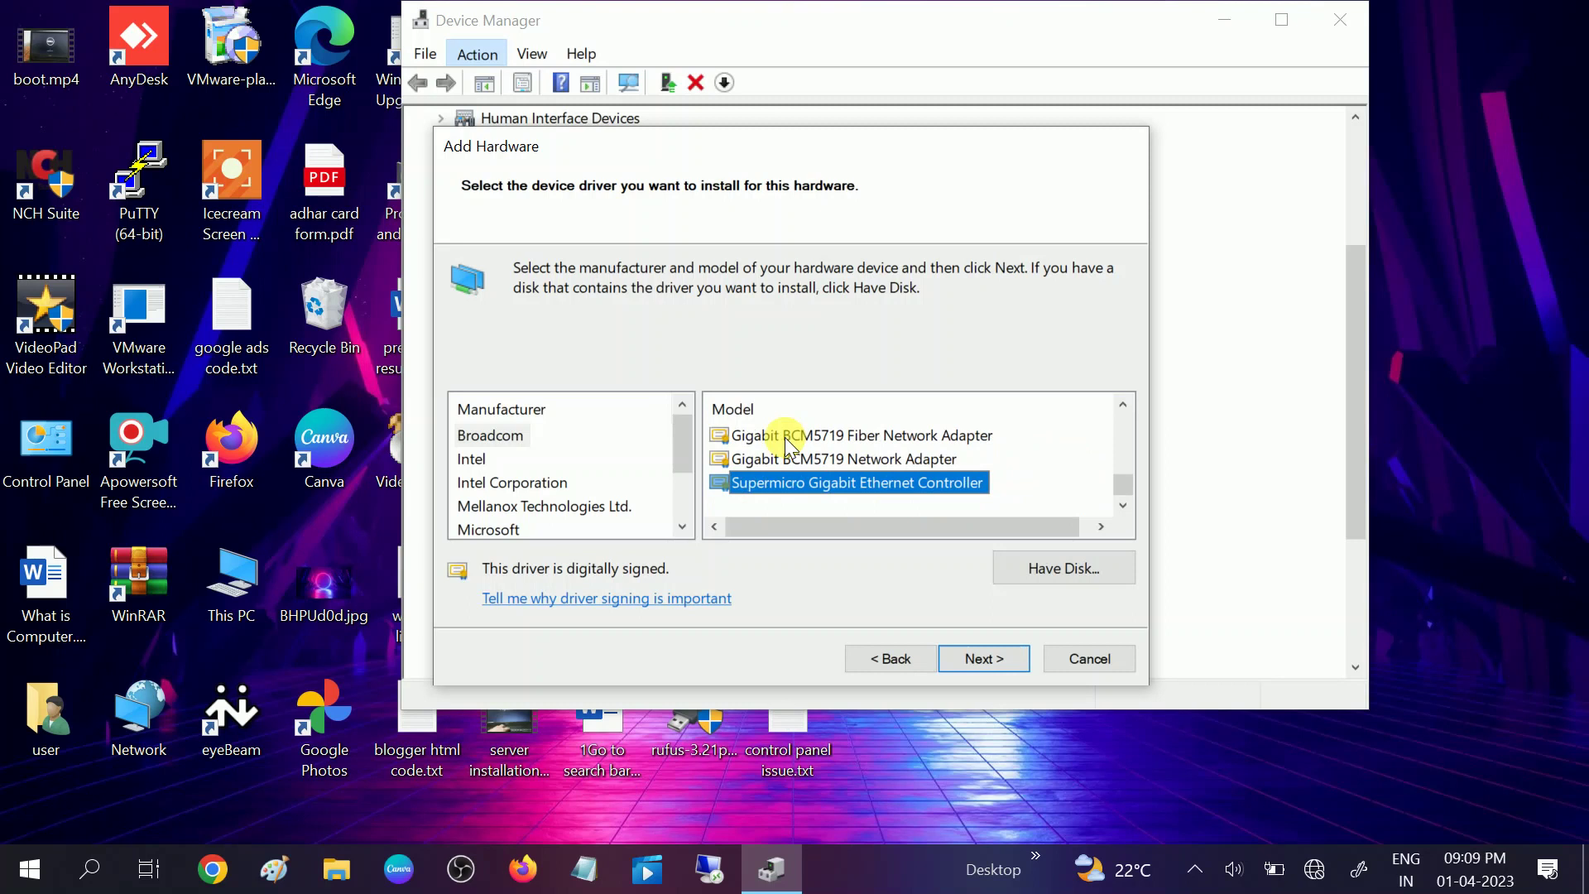
key("Up")
key("Up")
key("Up")
key("Up")
key("Up")
key("Up")
key("Up")
key("Up")
key("Up")
key("Up")
key("Up")
key("Up")
key("Up")
key("Up")
key("Up")
key("Up")
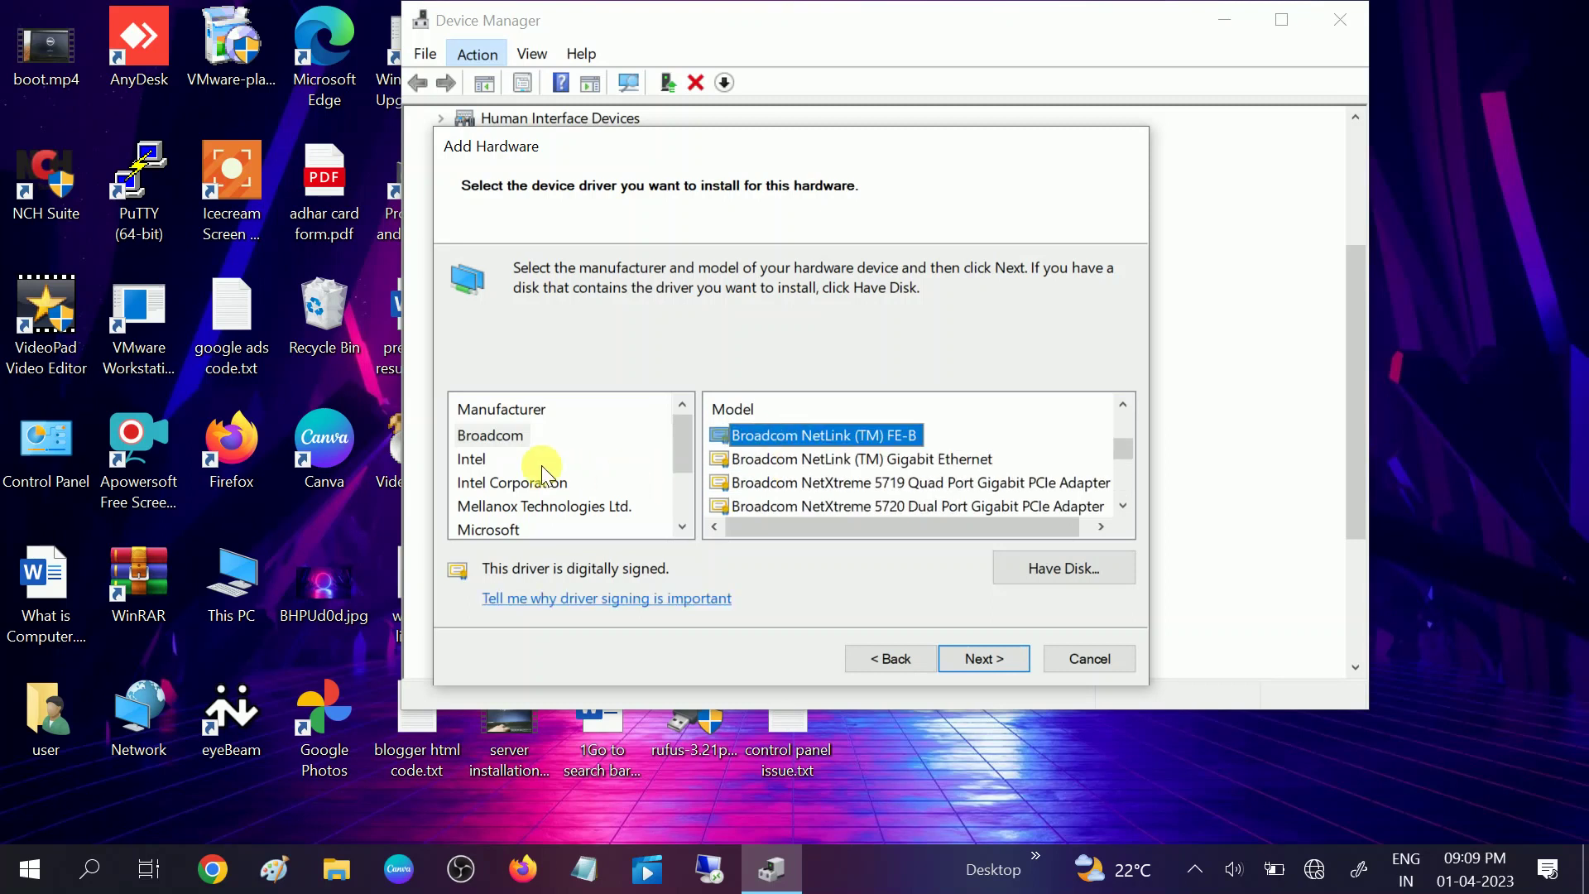
Browse the Gigabit Network Connection models listed for the manufacturer Intel.
left_click(478, 463)
left_click(827, 432)
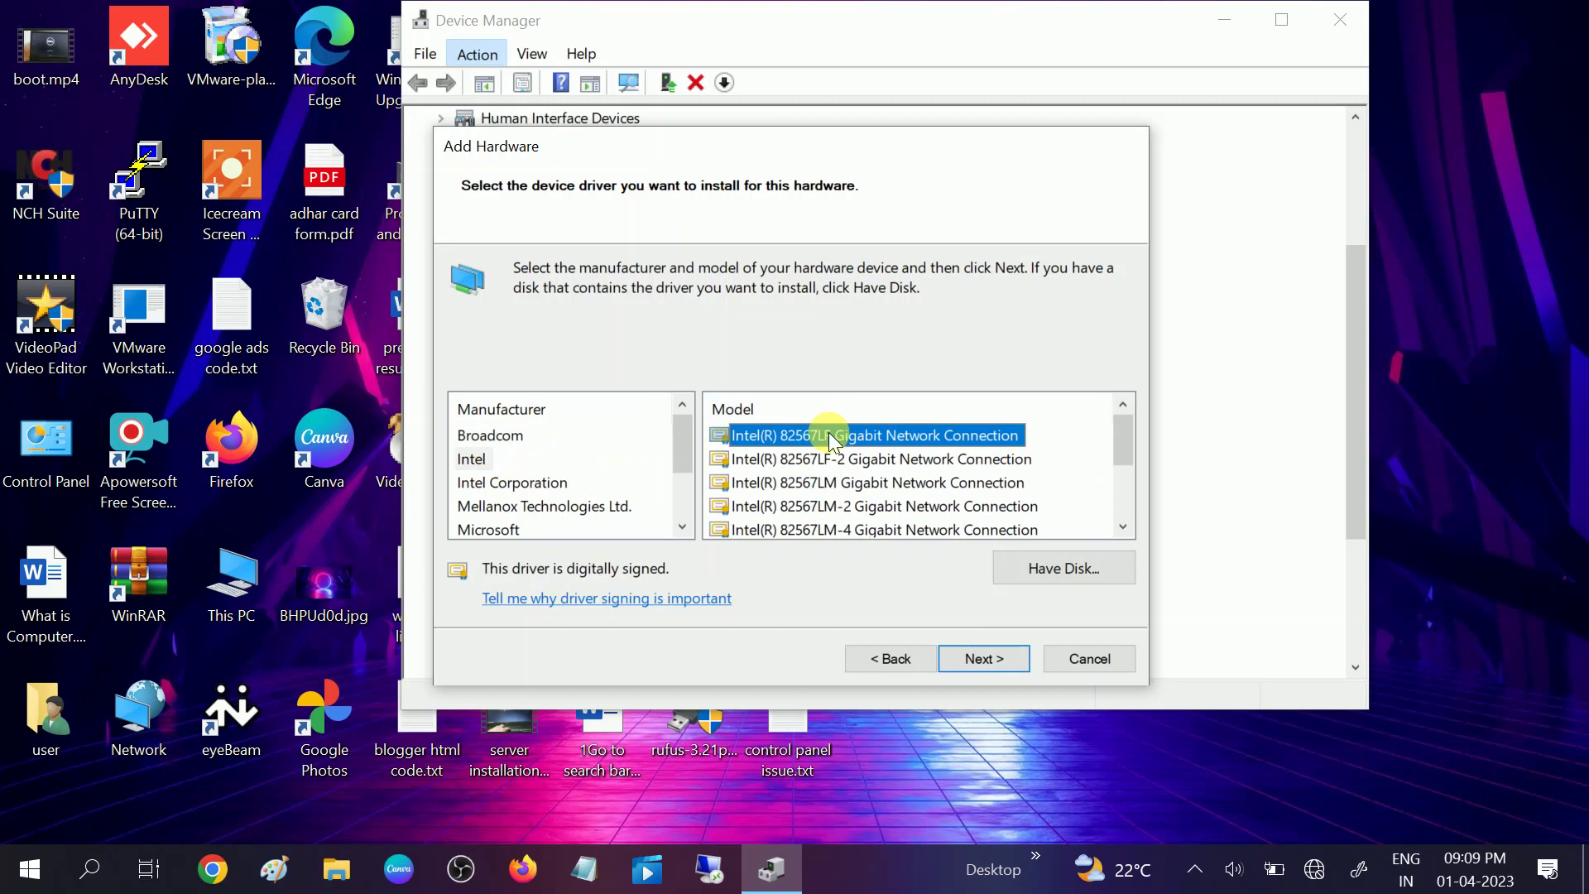
key("Down")
key("Down")
key("Down")
key("Down")
key("Down")
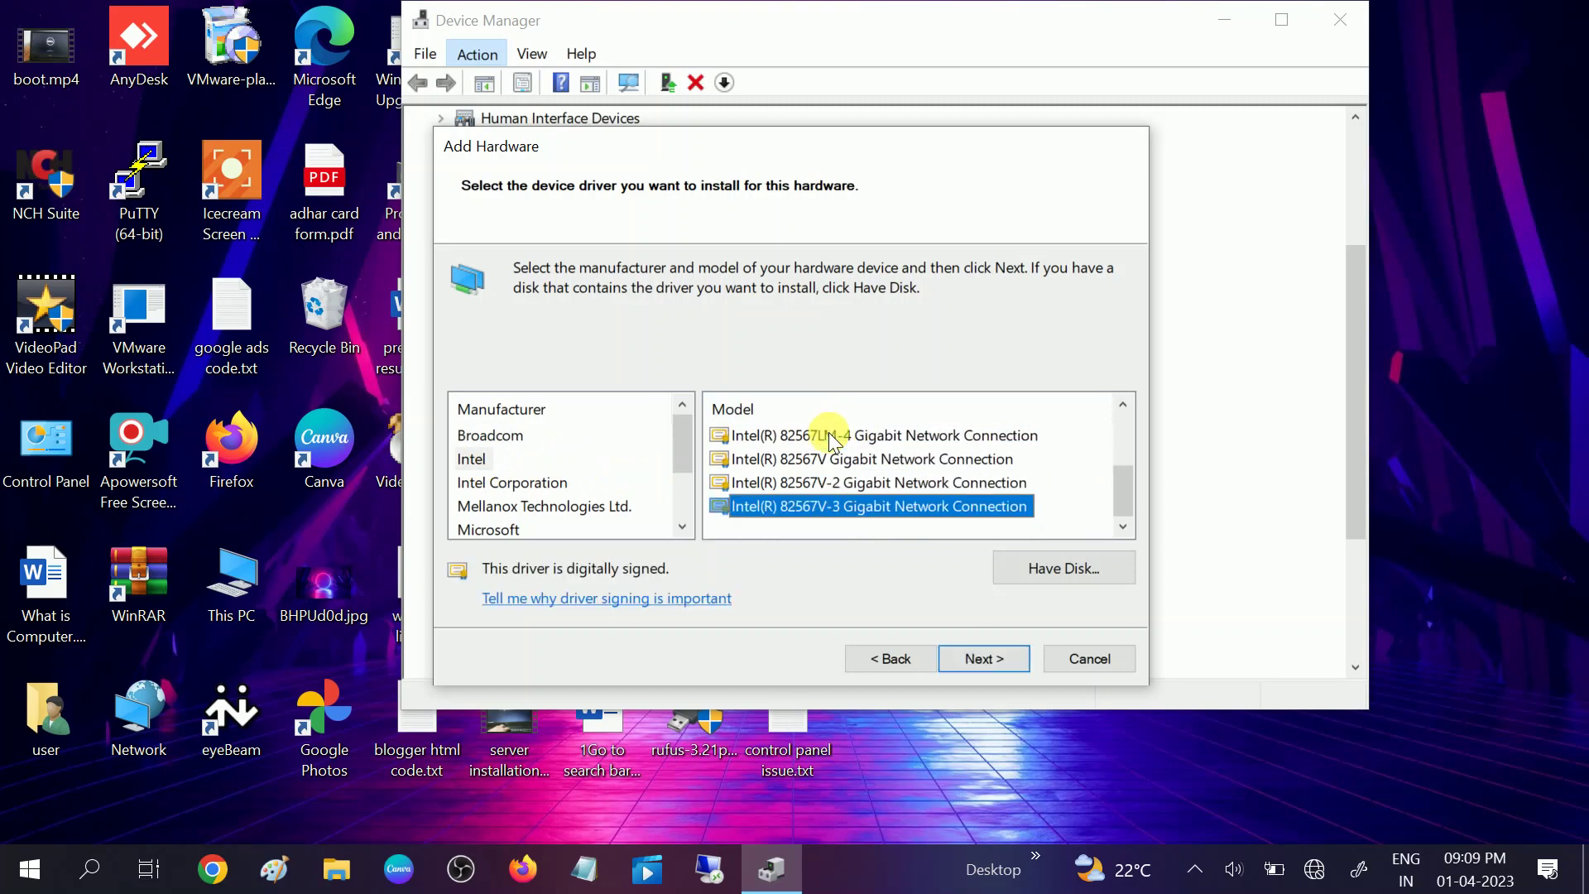
key("Up")
key("Up")
key("Up")
key("Up")
key("Up")
key("Down")
key("Down")
key("Down")
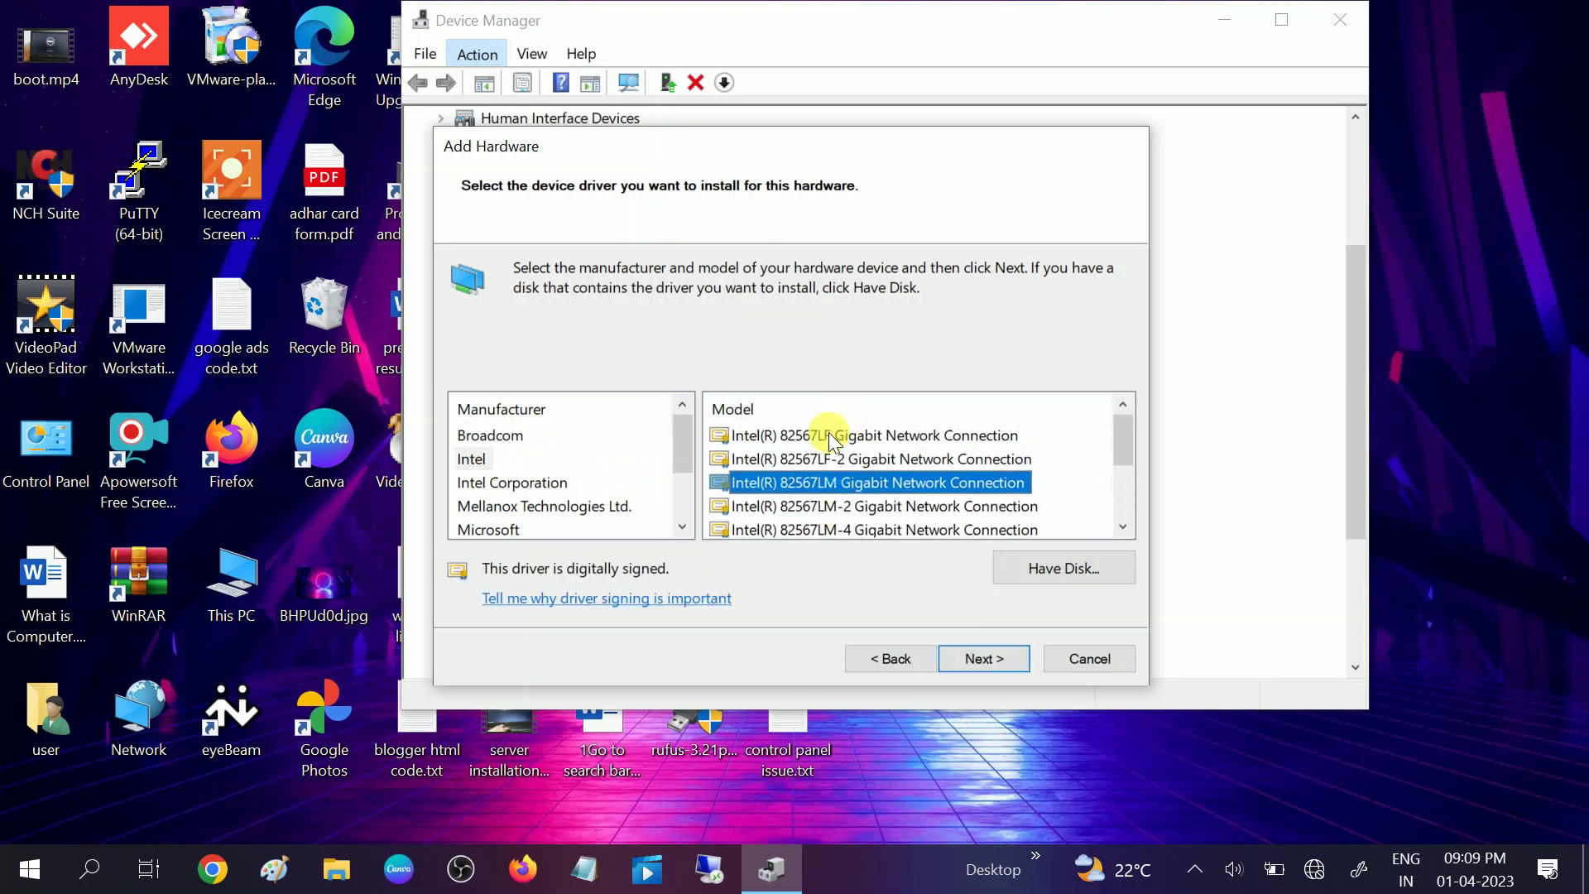
Browse the Centrino wireless adapter models listed for the manufacturer Intel Corporation.
left_click(493, 488)
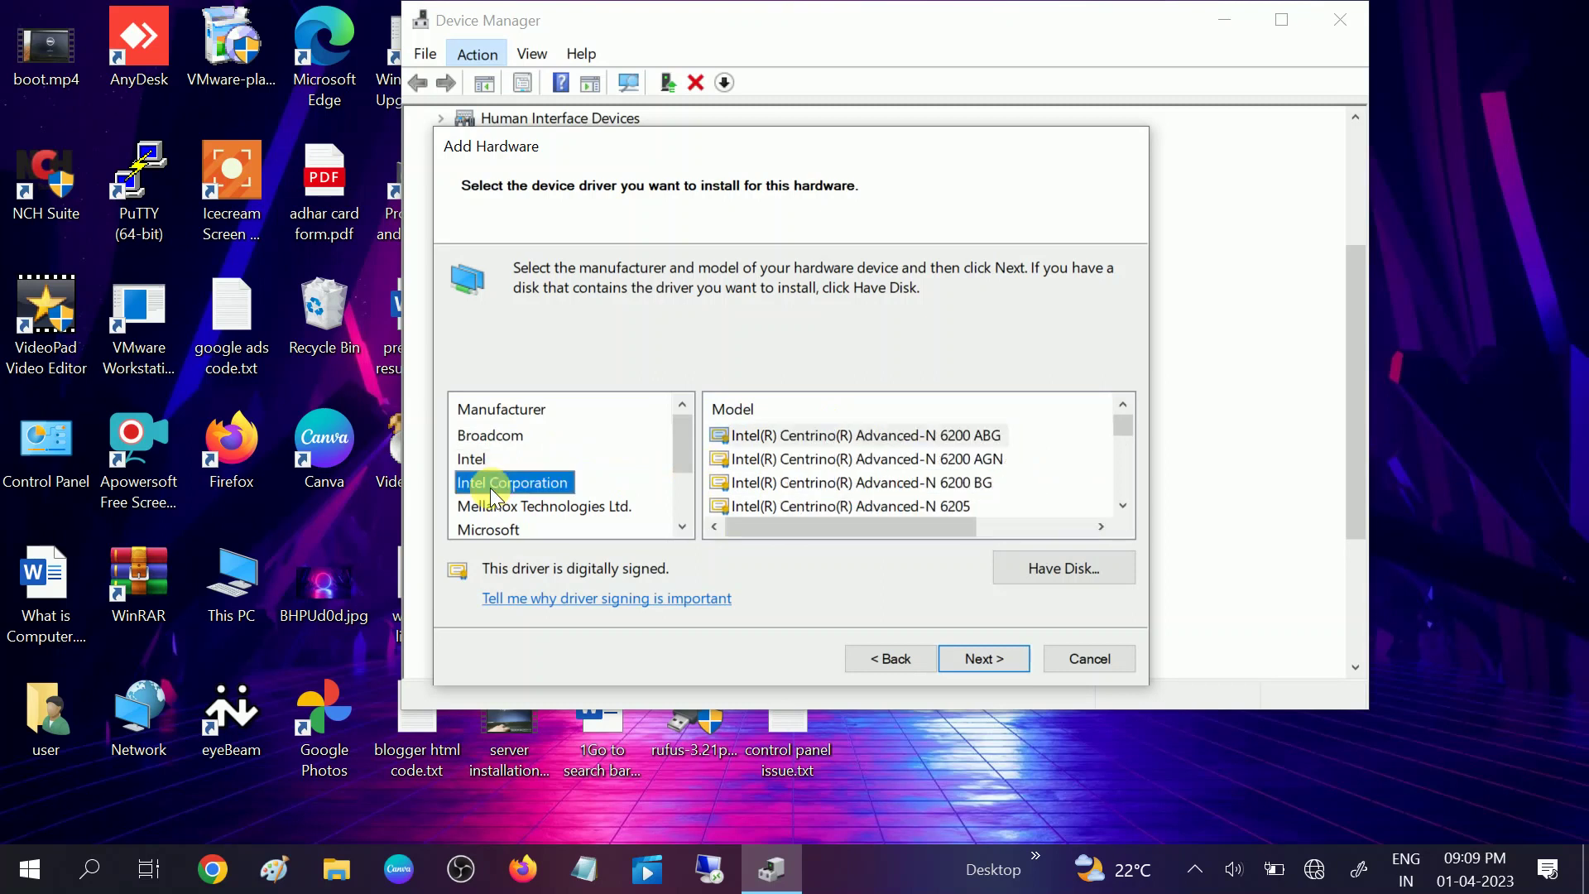
left_click(842, 436)
key("Down")
key("Down")
key("Down")
key("Down")
key("Down")
key("Down")
key("Down")
key("Down")
key("Down")
key("Down")
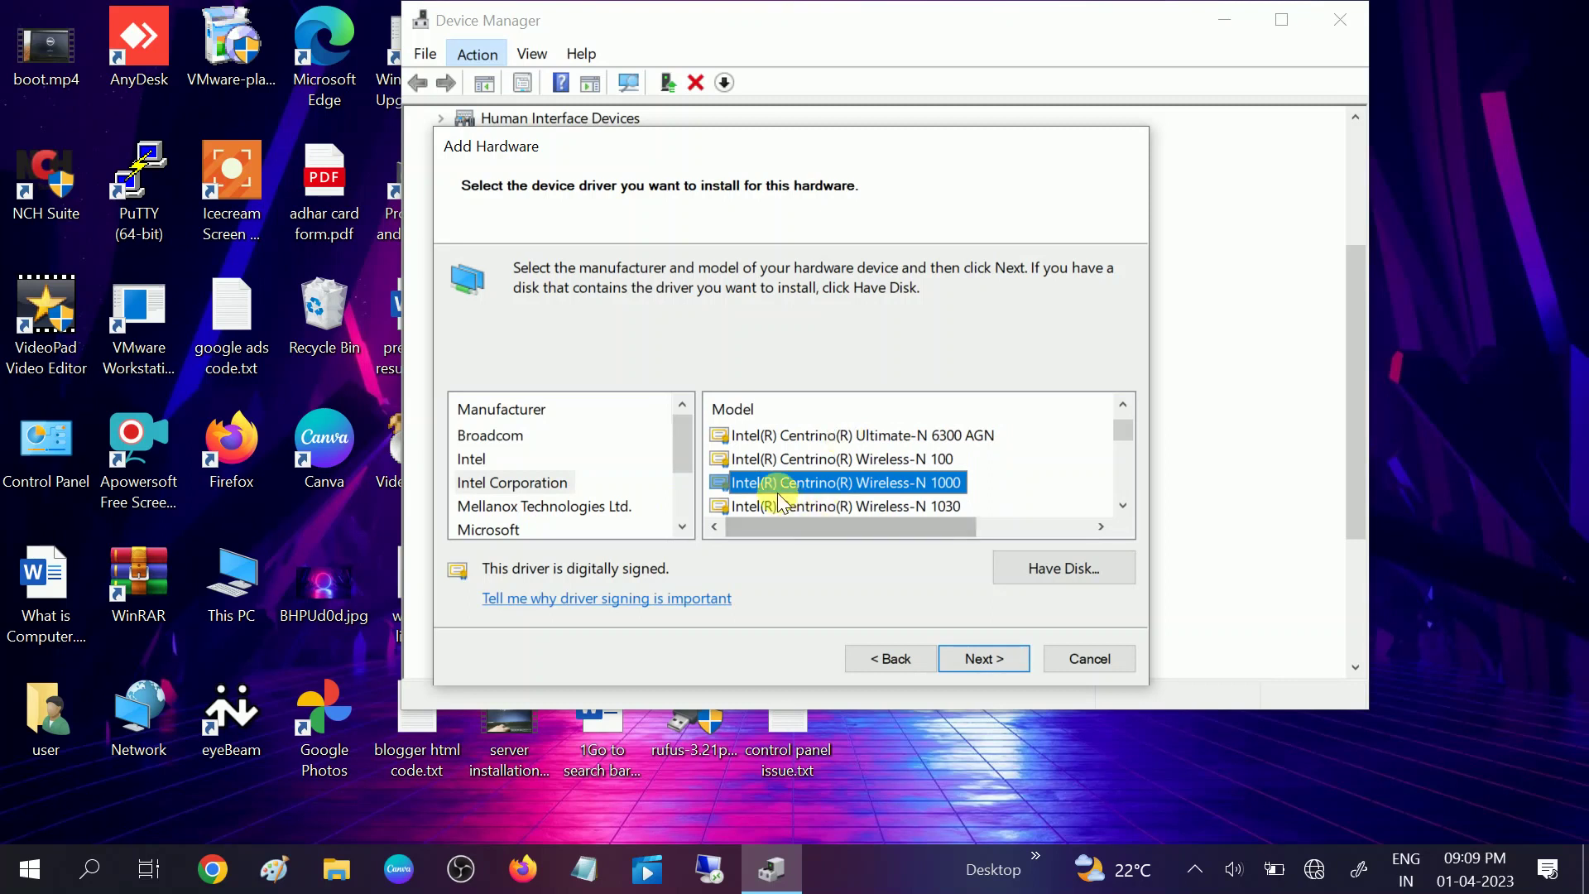
scroll(915, 473, "down", 1)
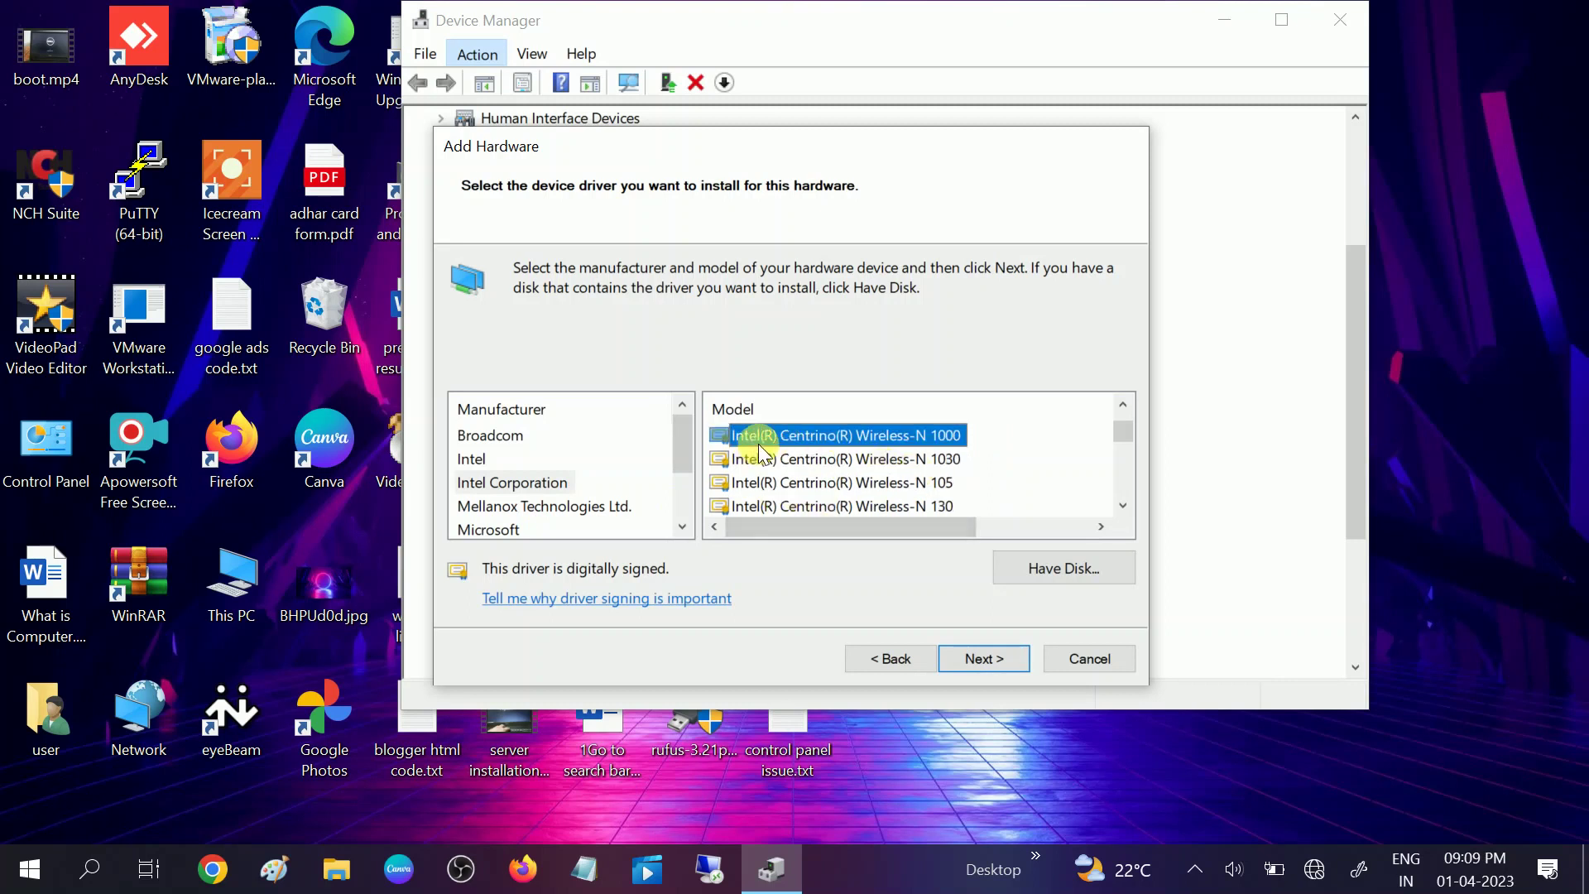
key("Down")
key("Down")
key("Down")
key("Down")
key("Down")
key("Down")
key("Down")
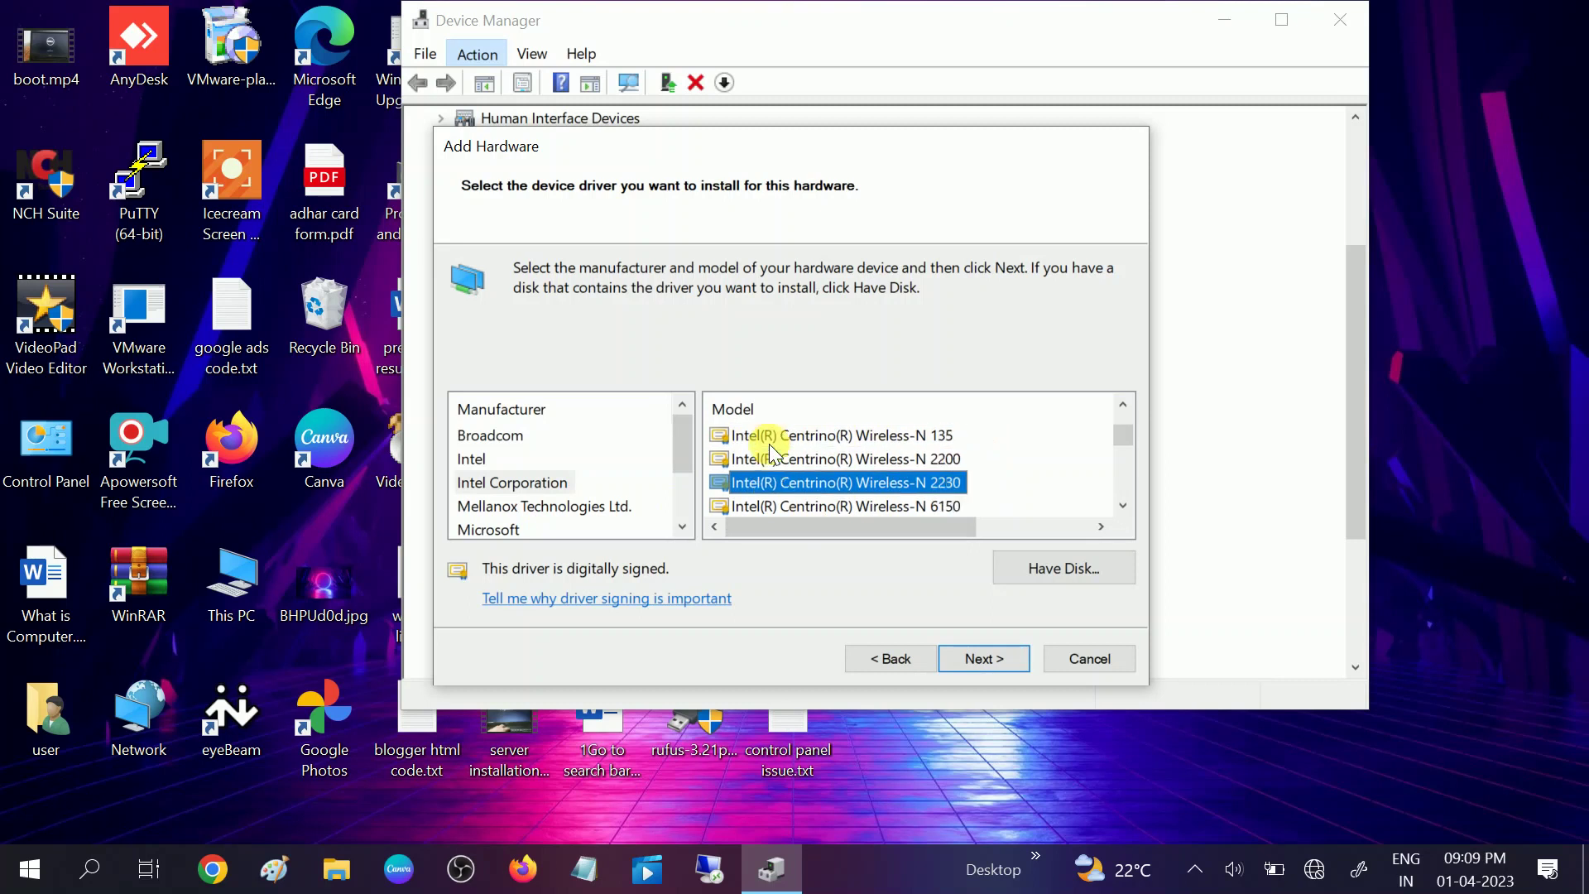
key("Down")
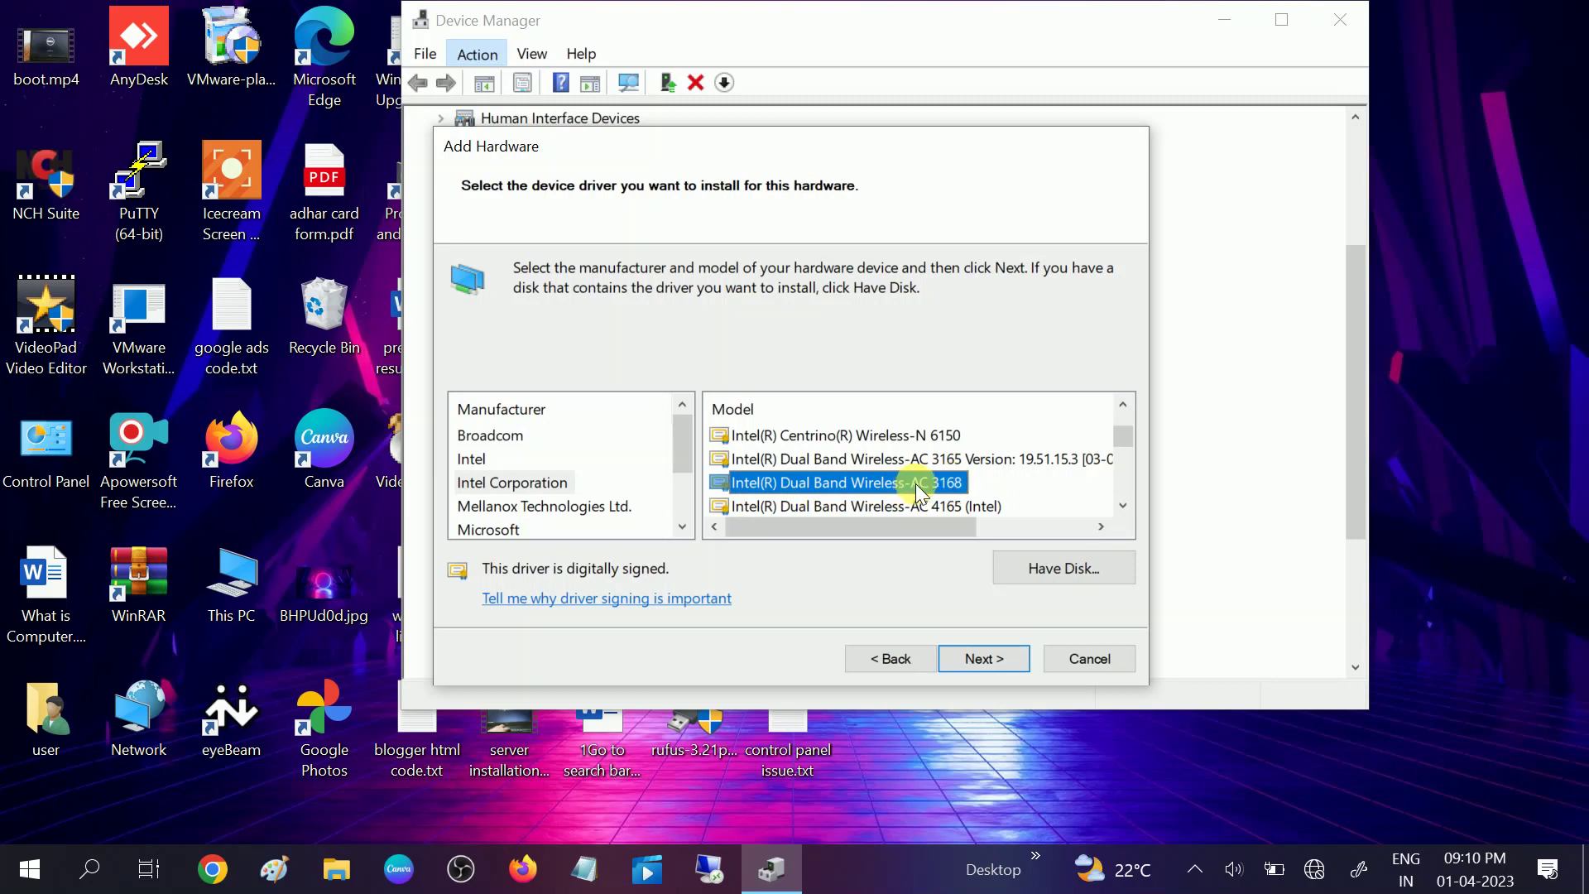
Examine the Dual Band Wireless-AC models in the Intel Corporation driver list.
key("Down")
key("Down")
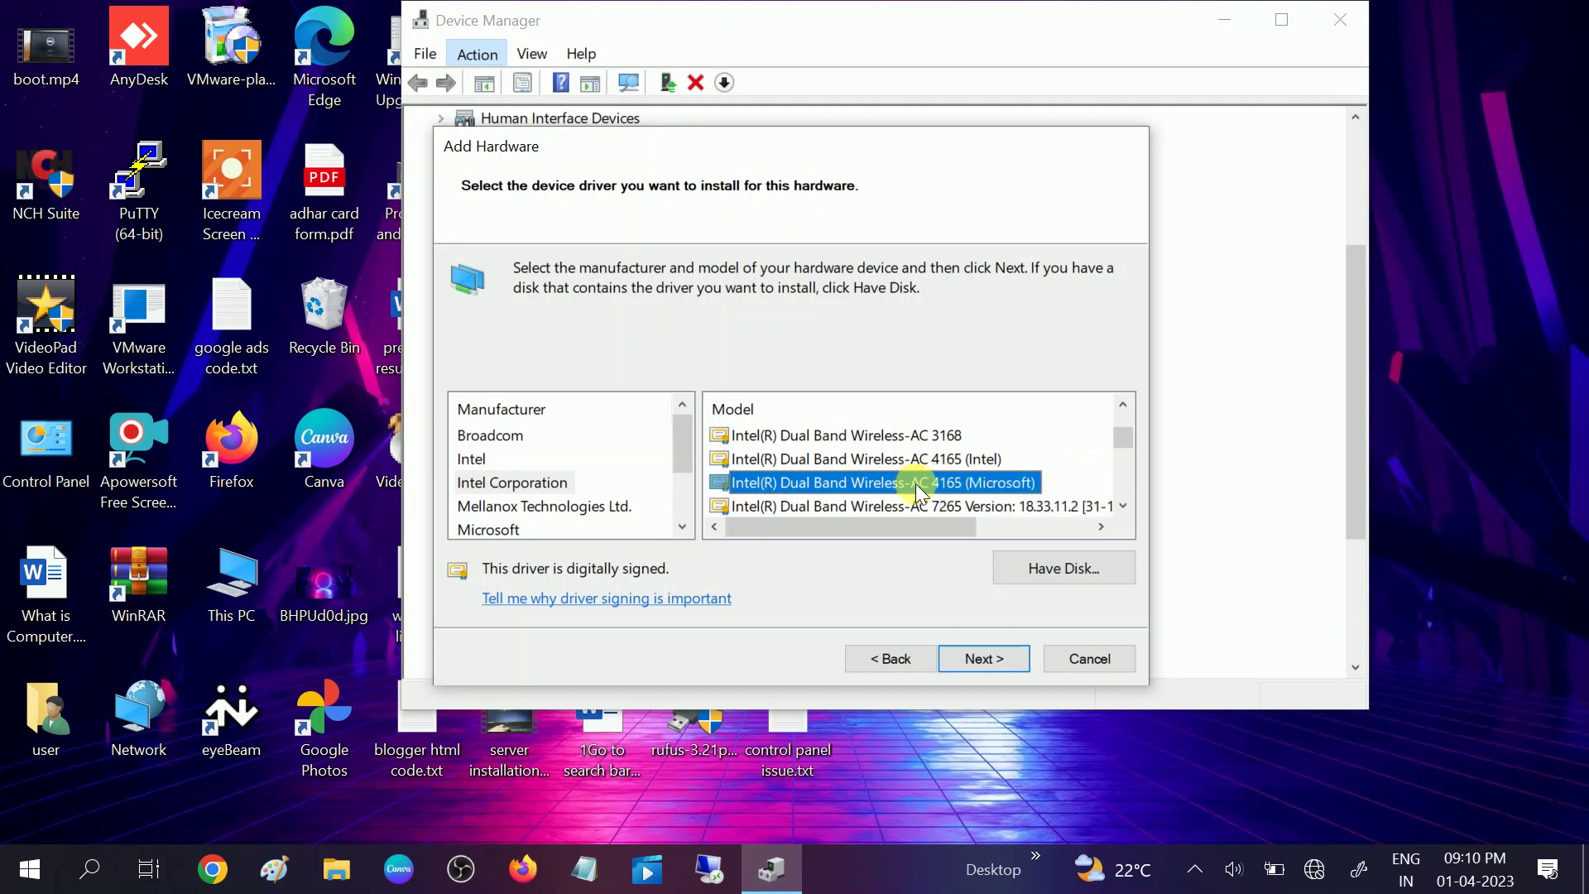
key("Down")
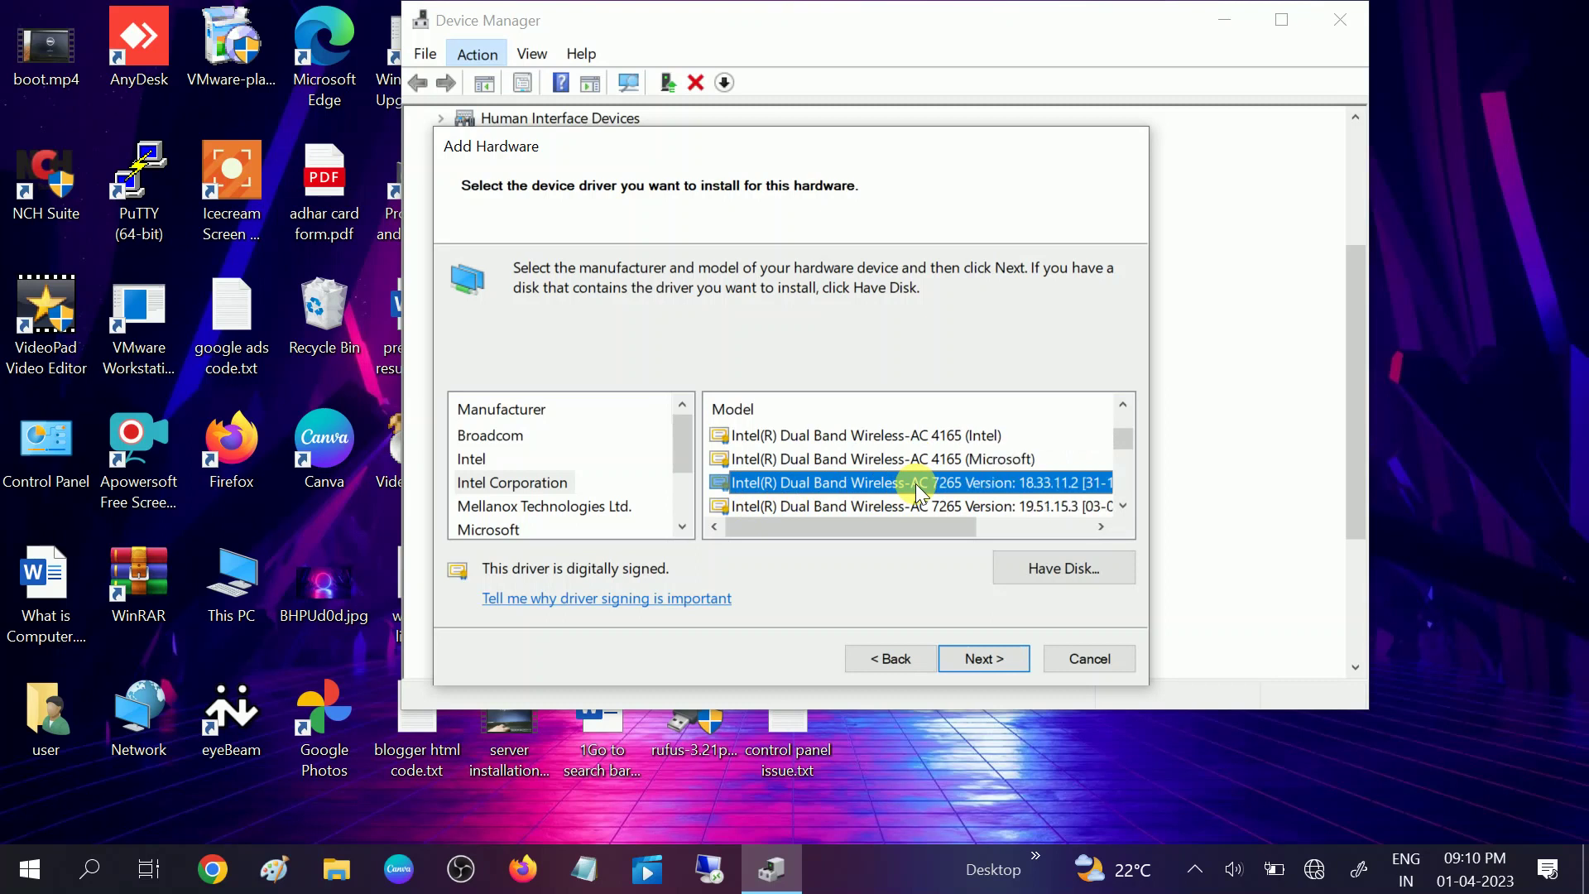
key("Down")
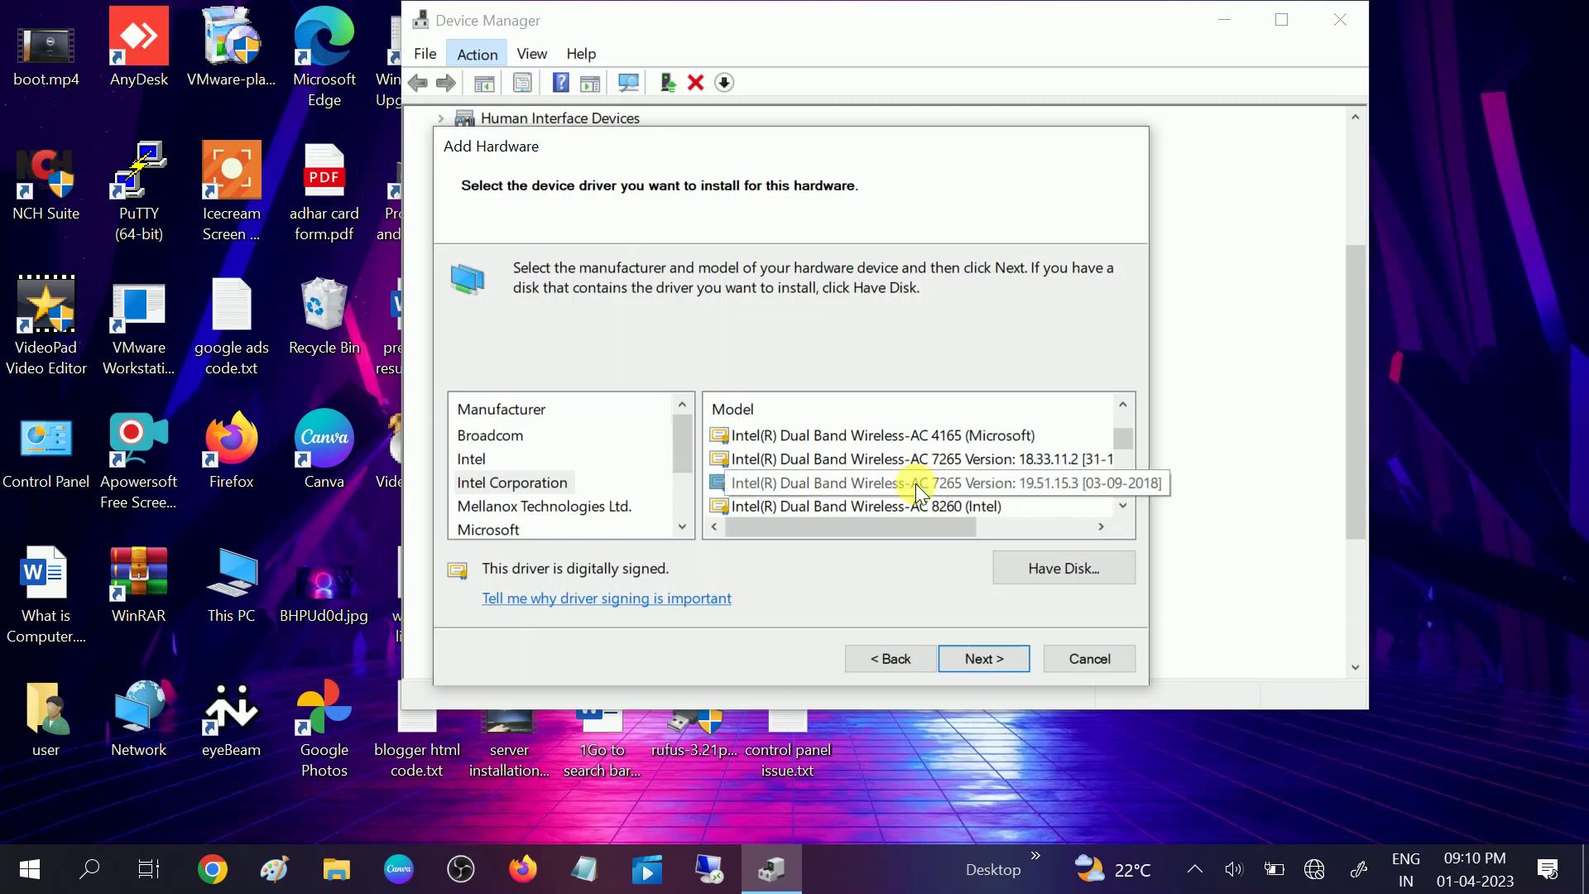
key("Down")
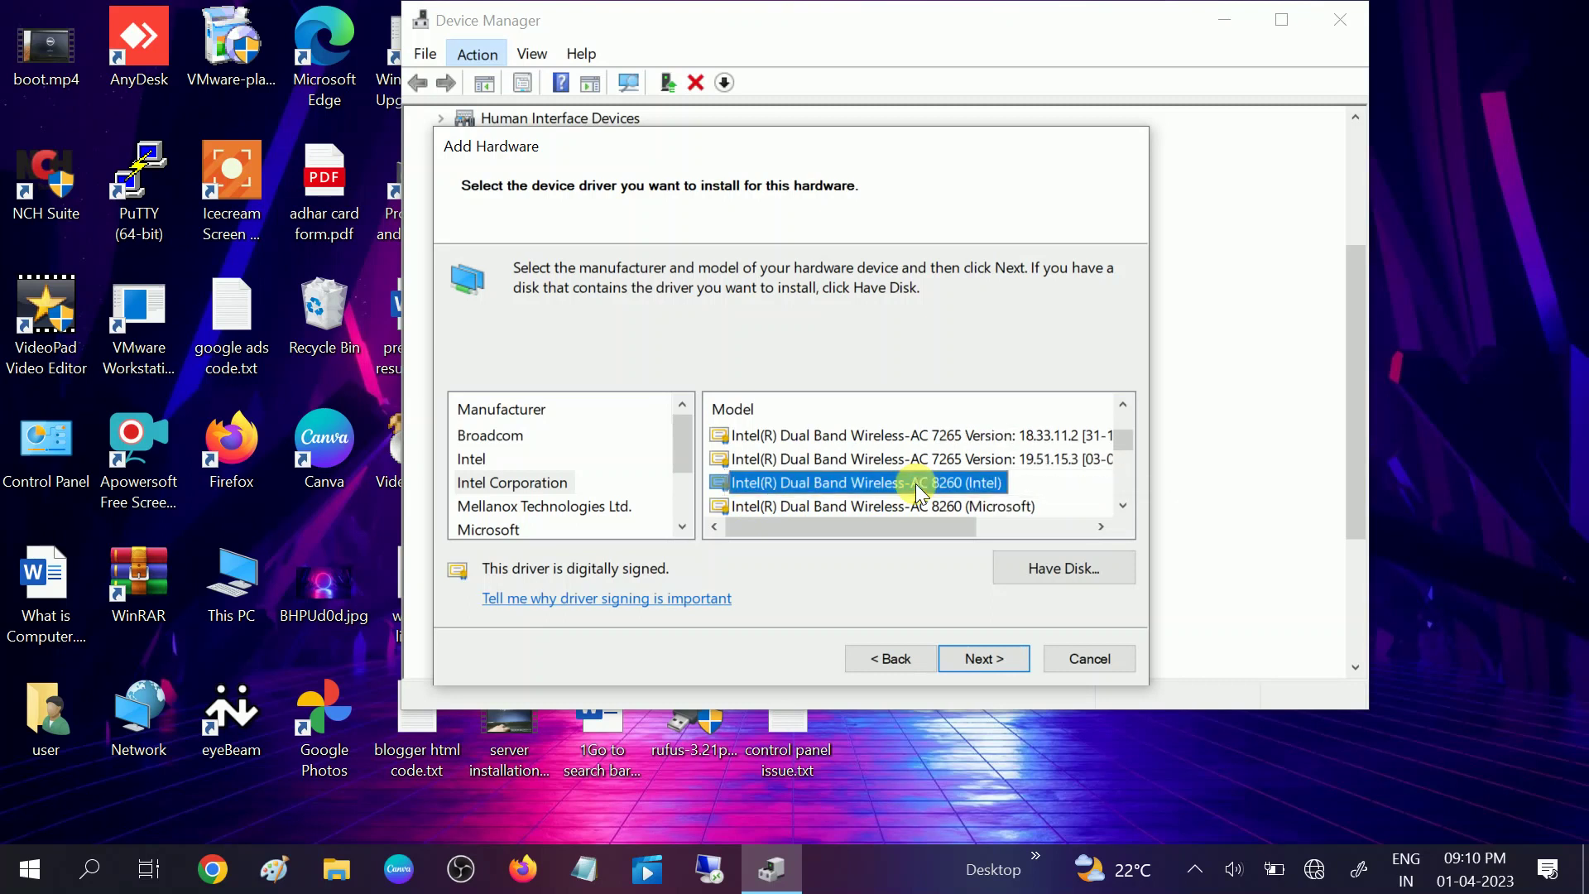
key("Down")
key("Down")
key("Down")
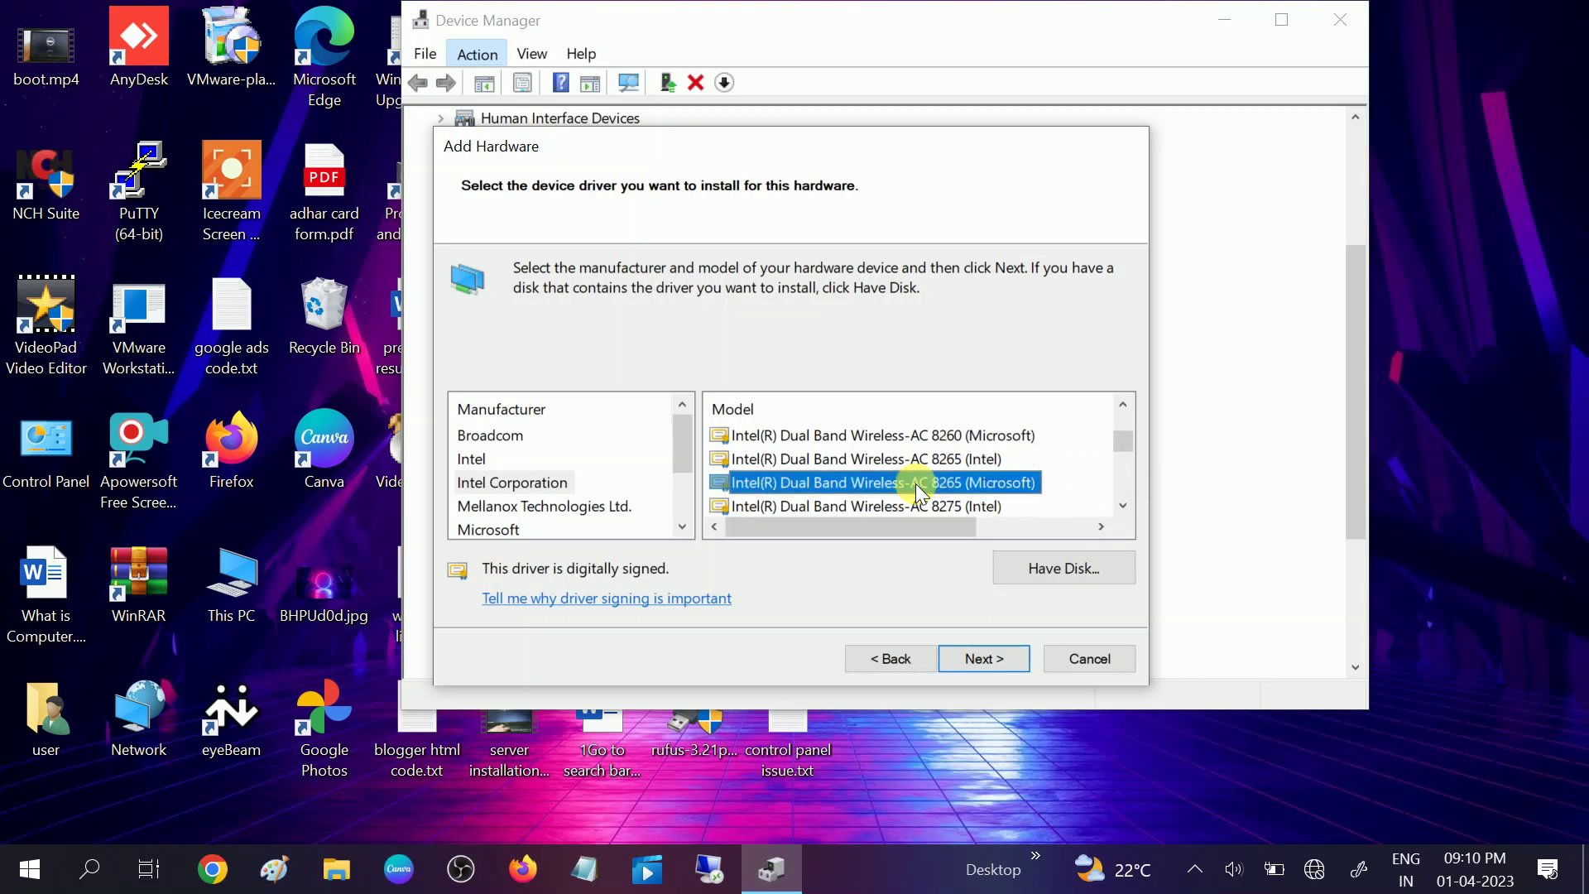
key("Down")
key("Down")
key("Down")
key("Down")
key("Down")
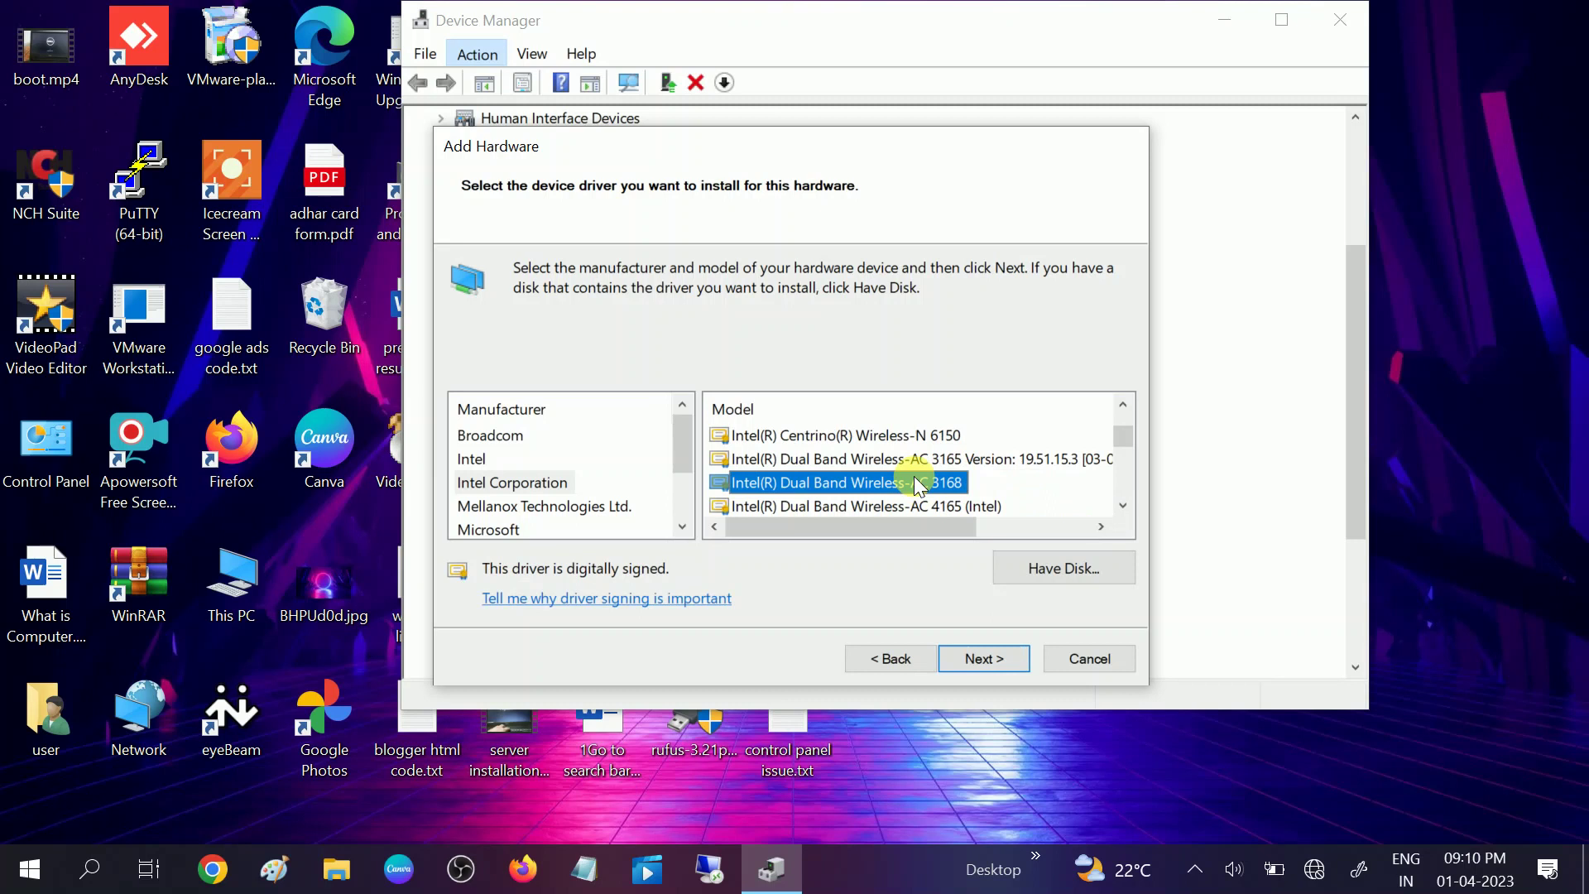
scroll(918, 486, "down", 1)
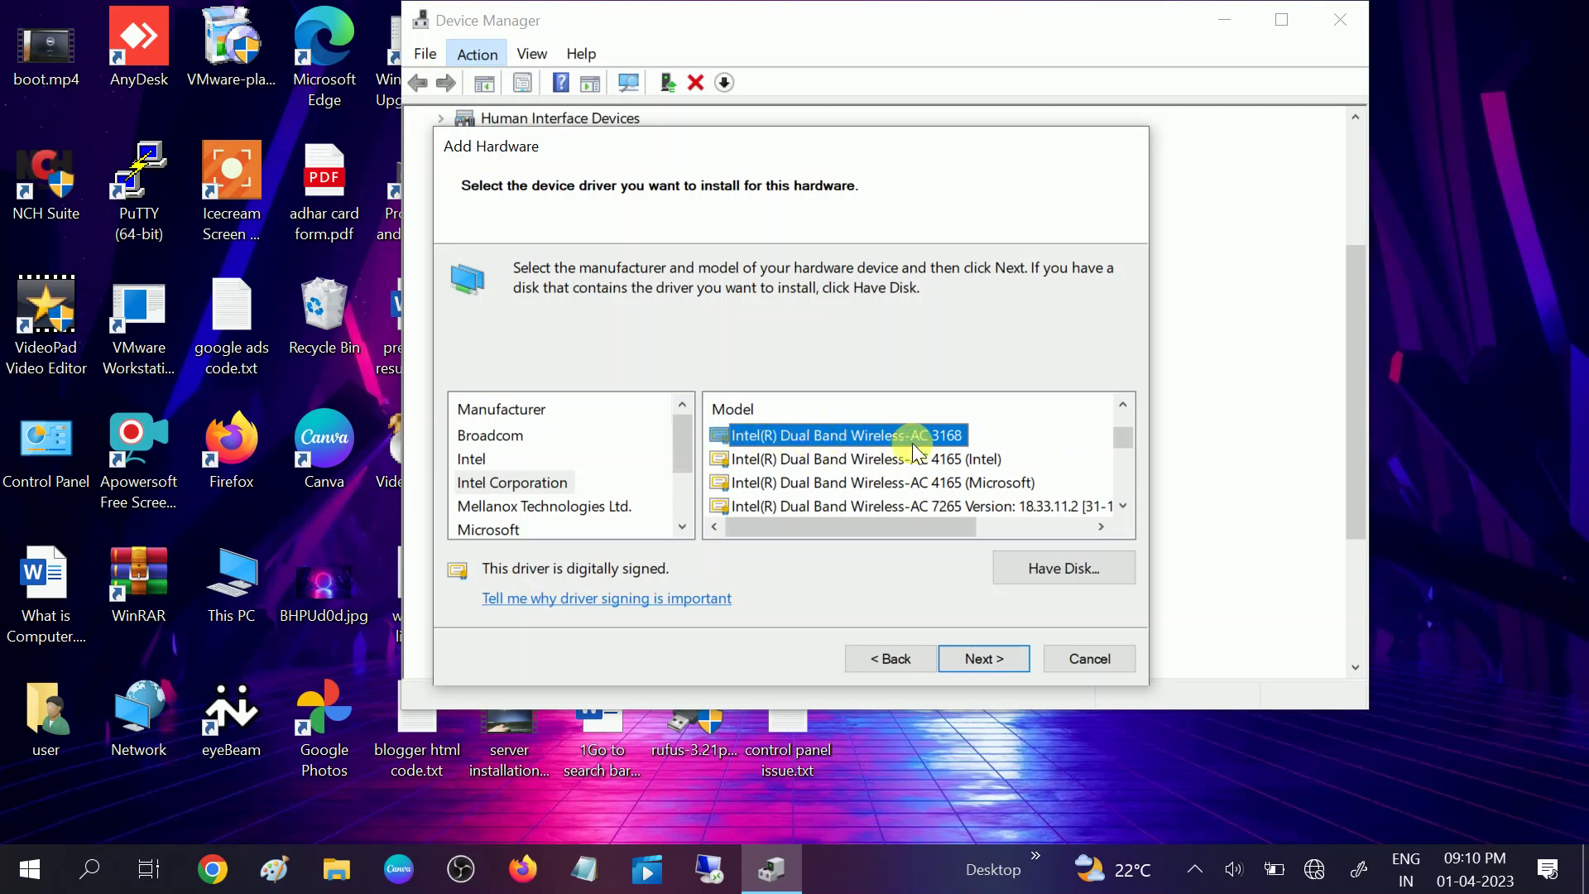
scroll(935, 475, "up", 1)
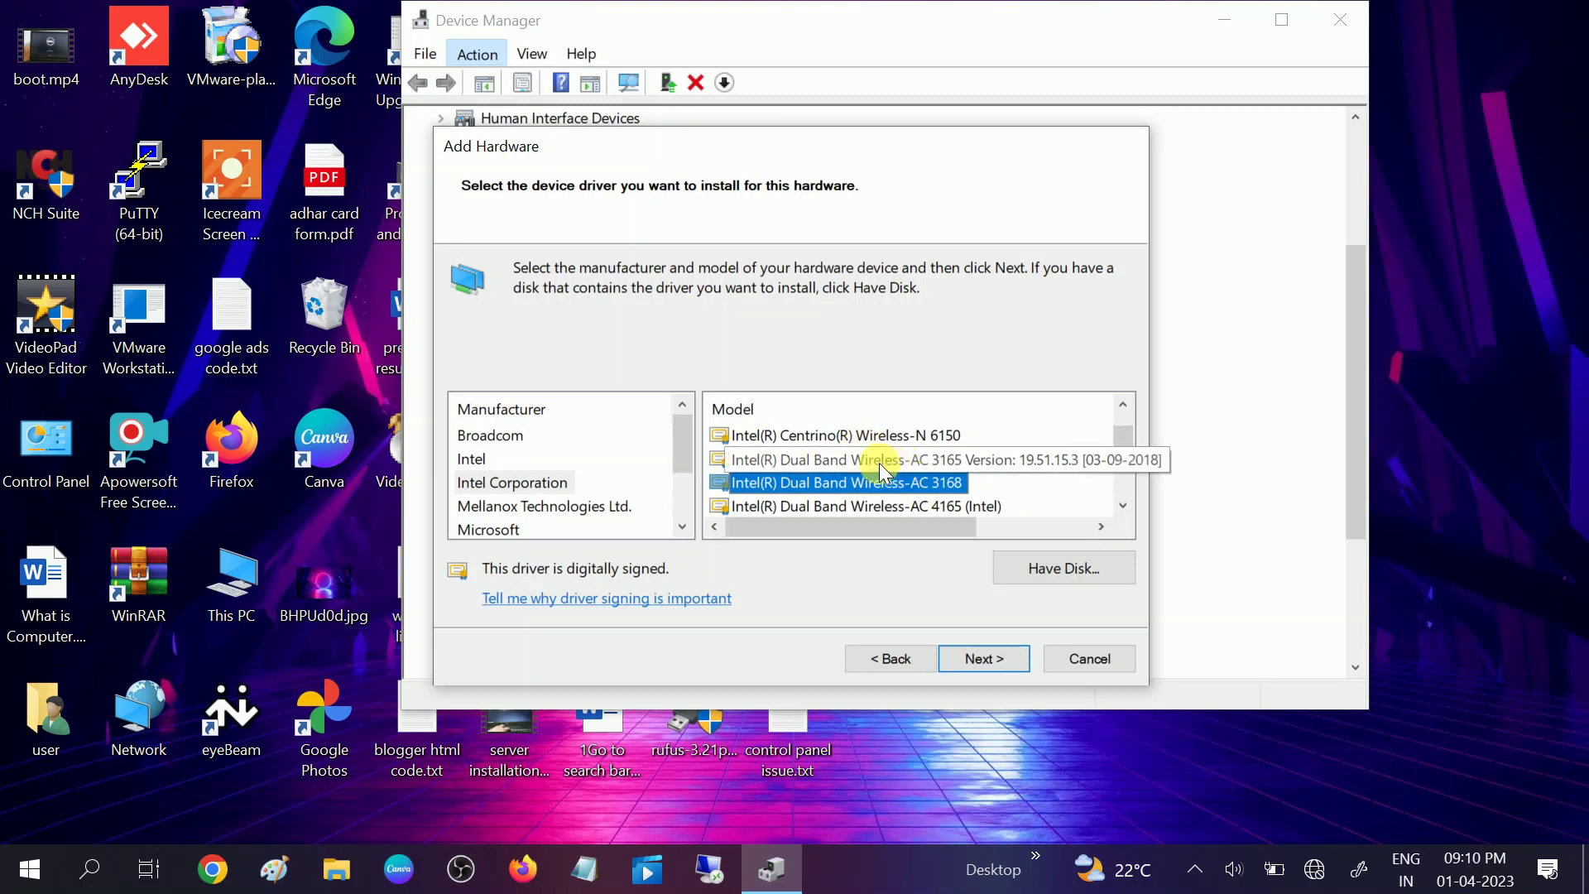
Select the Intel(R) Dual Band Wireless-AC 3168 model, install it as new hardware and finish the wizard.
left_click(900, 460)
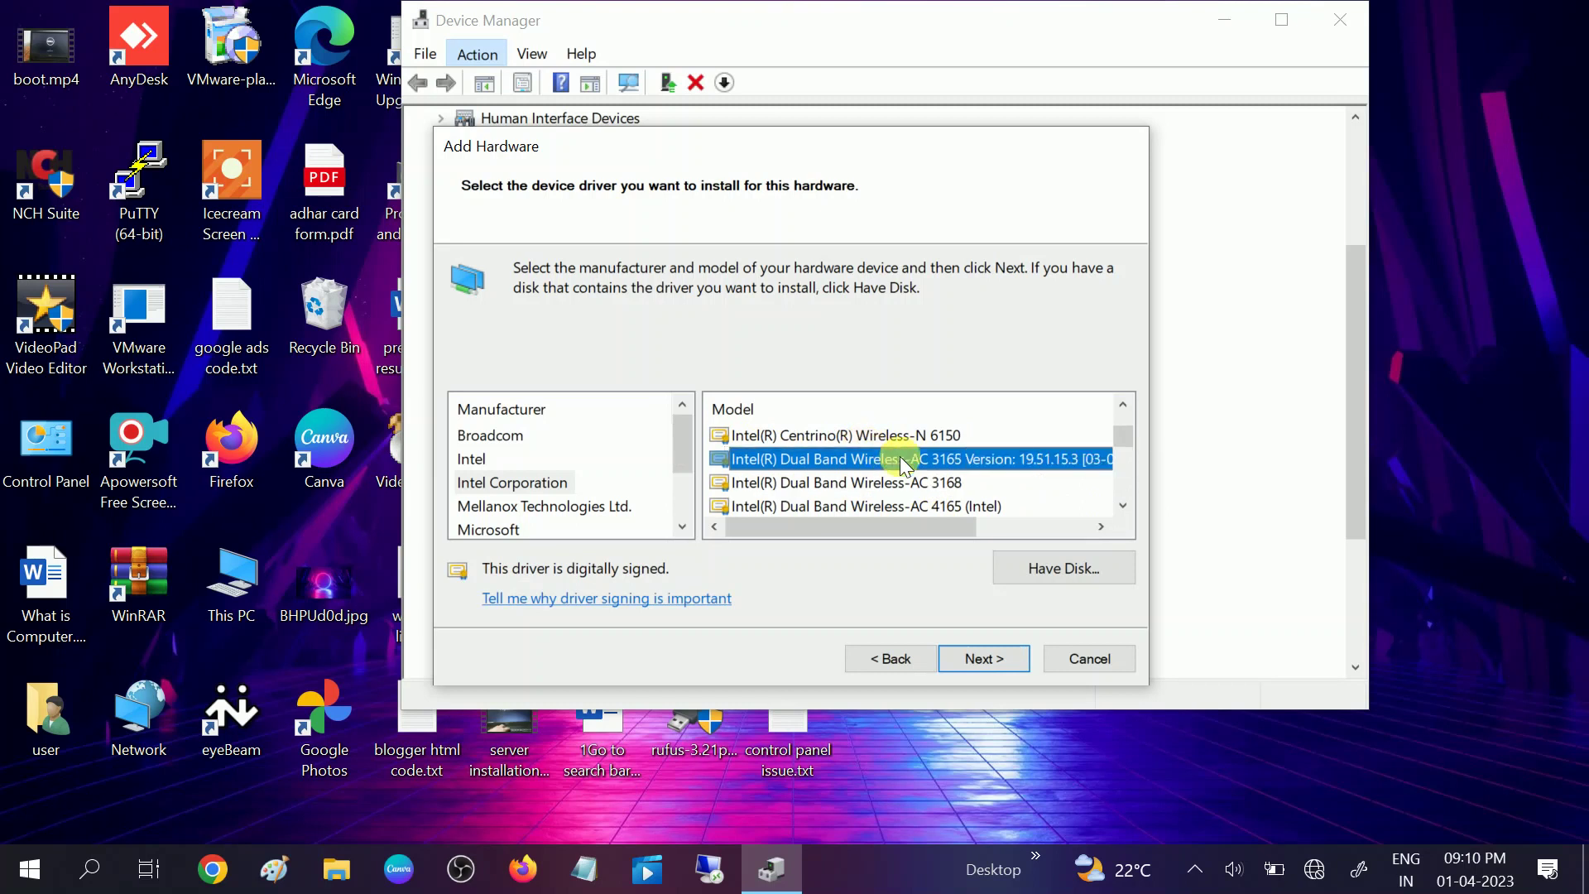
left_click(910, 480)
scroll(918, 476, "down", 1)
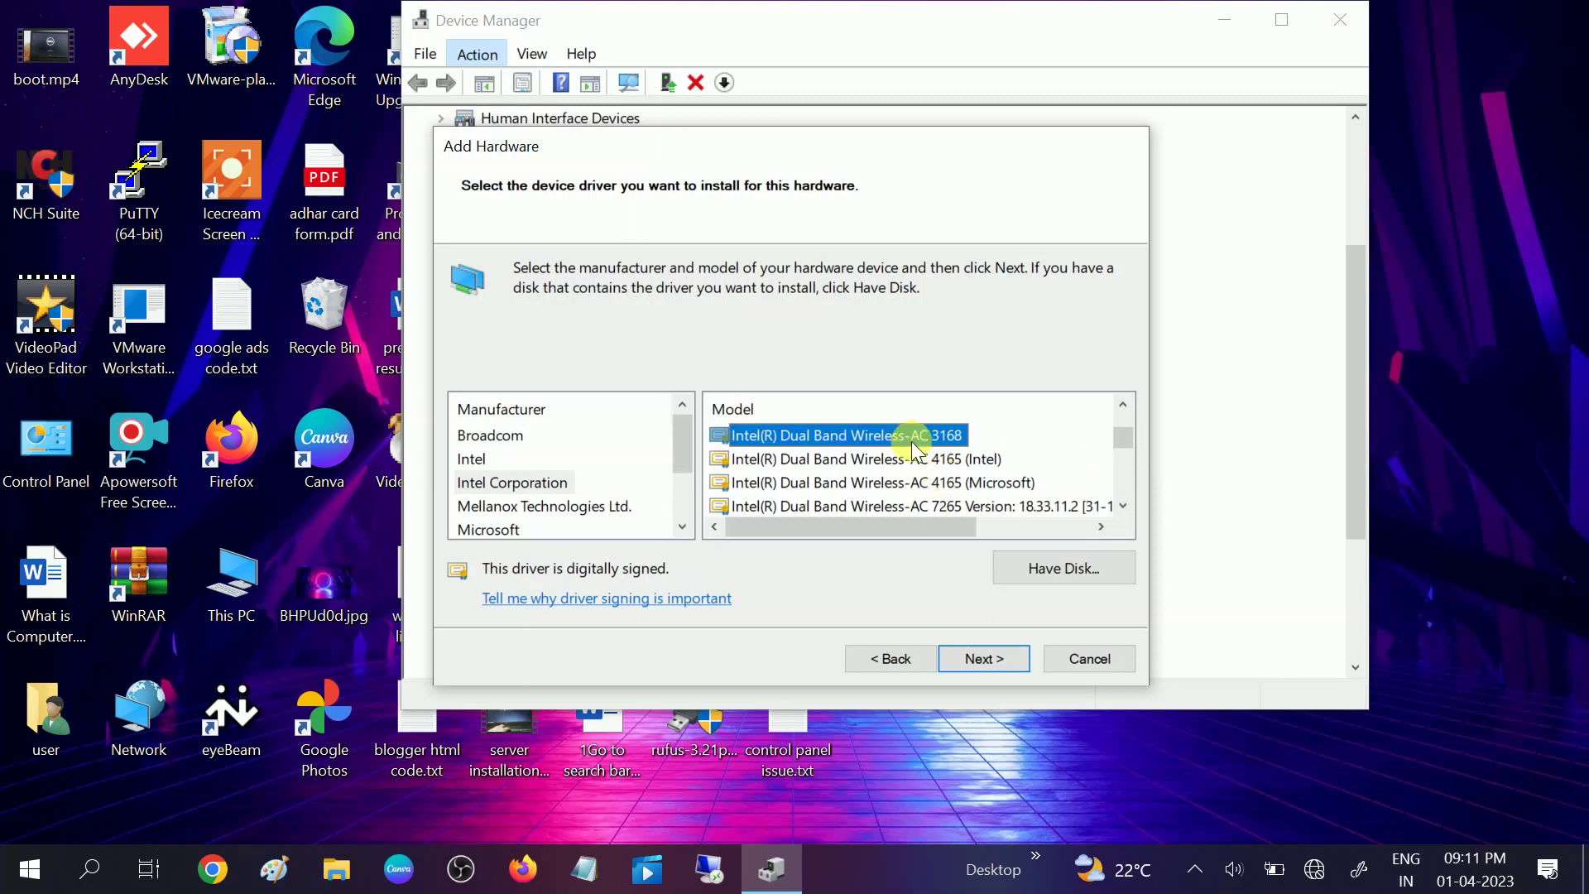
left_click(995, 654)
left_click(988, 658)
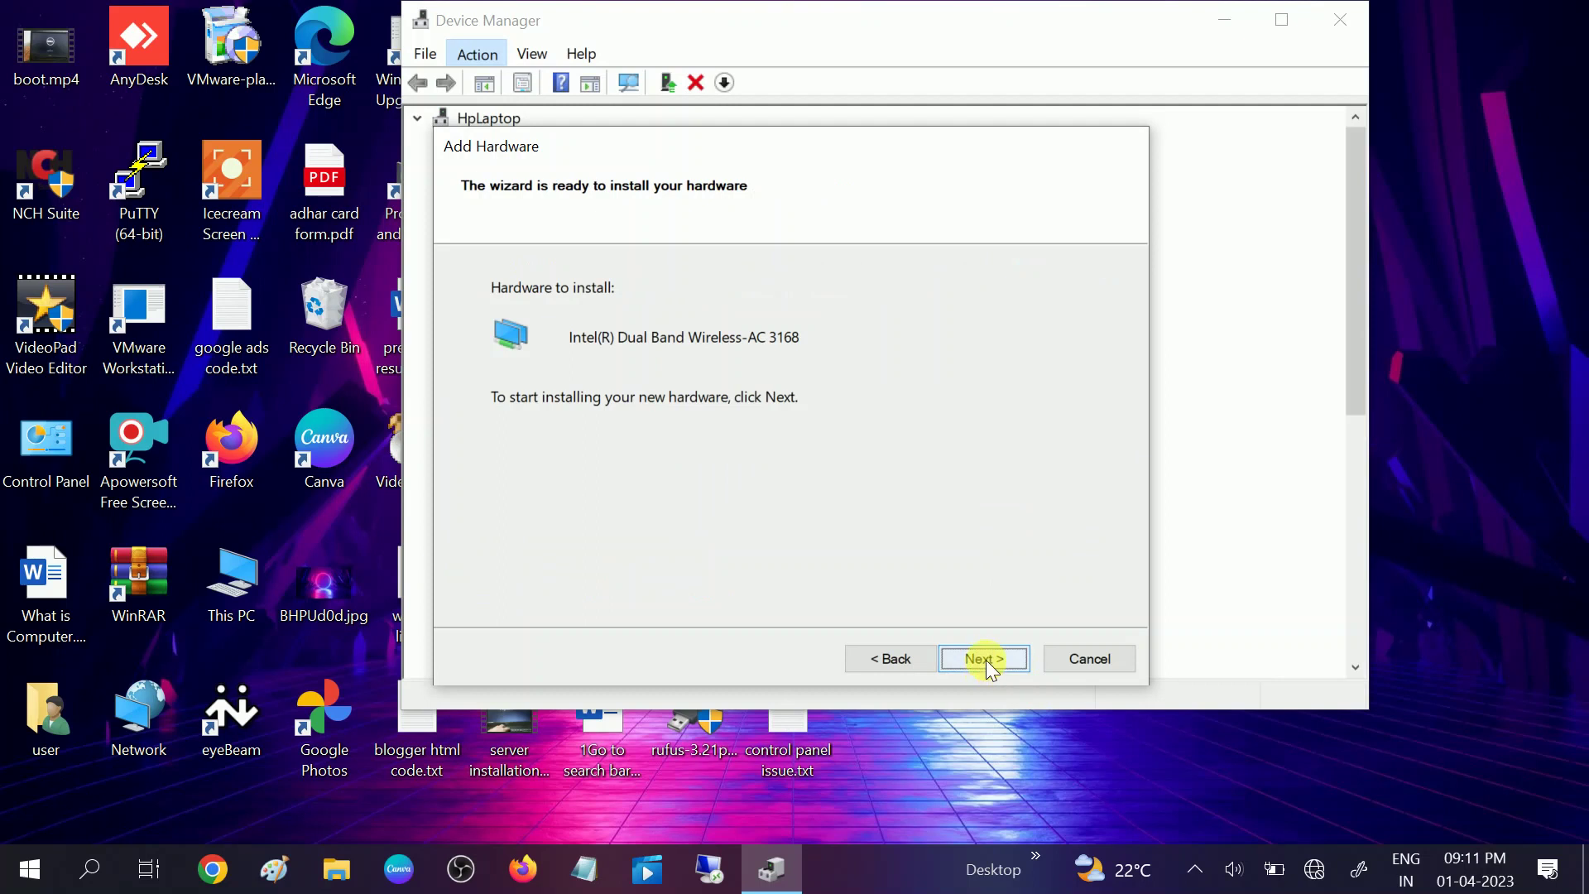
left_click(987, 657)
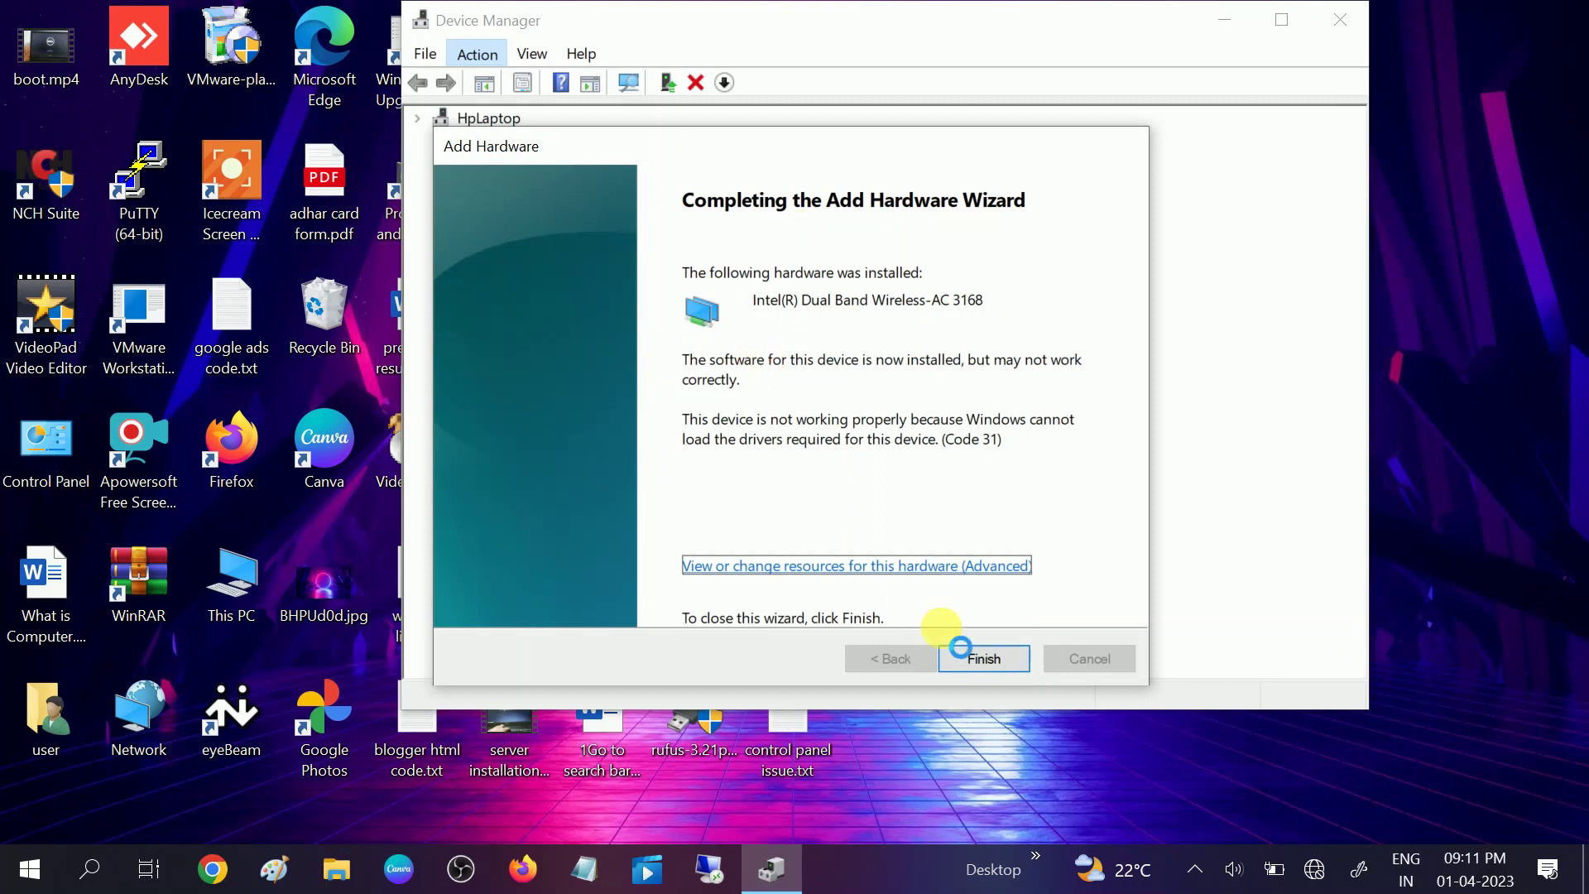
left_click(970, 659)
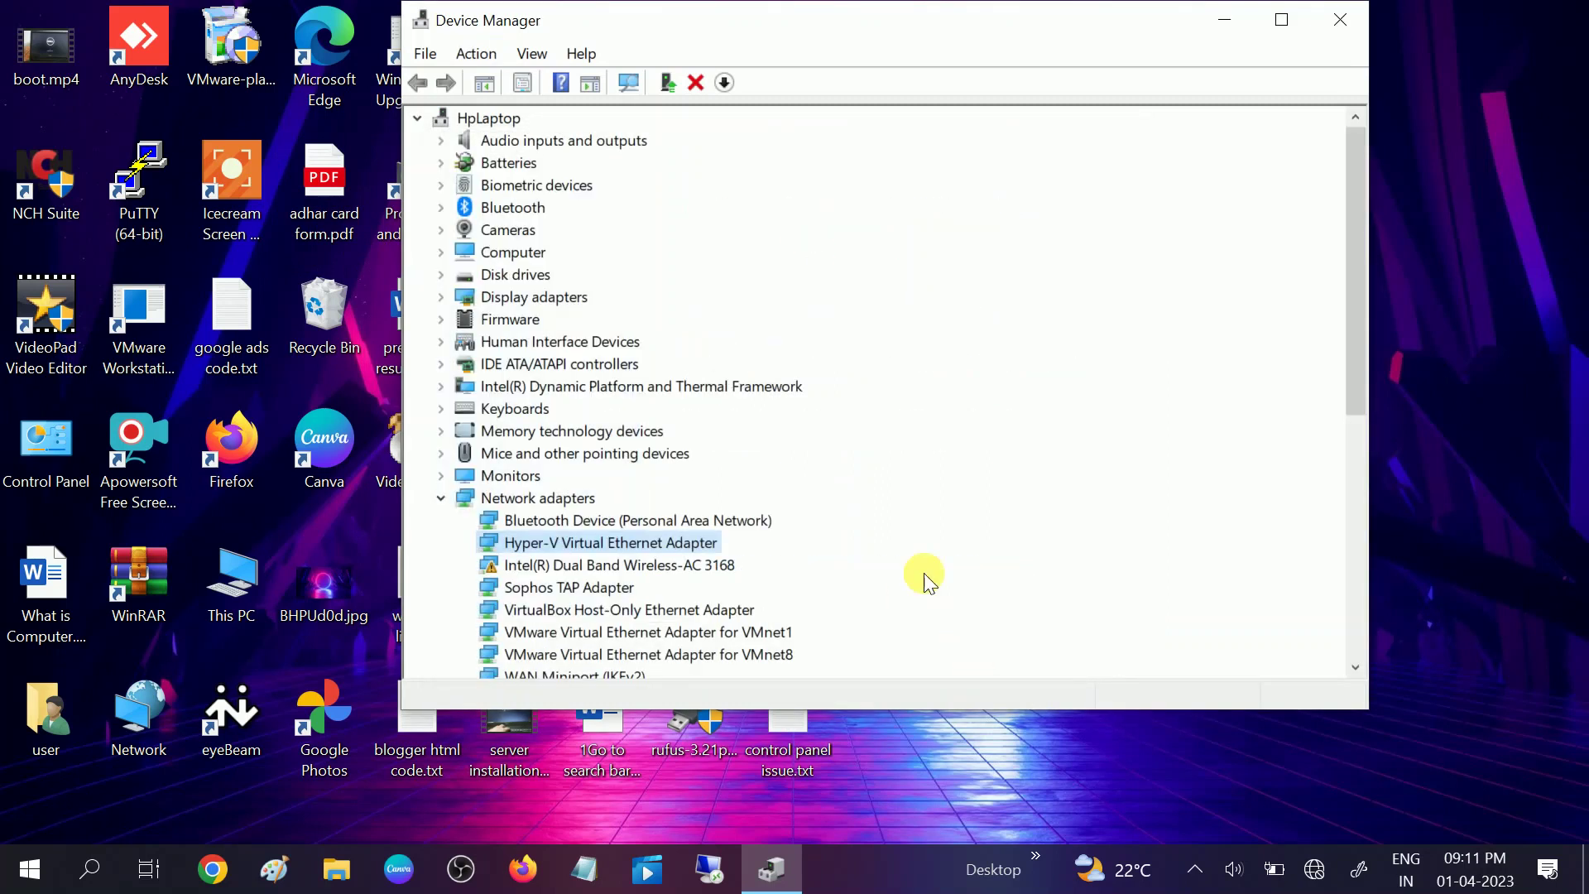
Disable the Intel(R) Dual Band Wireless-AC 3168 network adapter and enable it again.
scroll(866, 440, "down", 2)
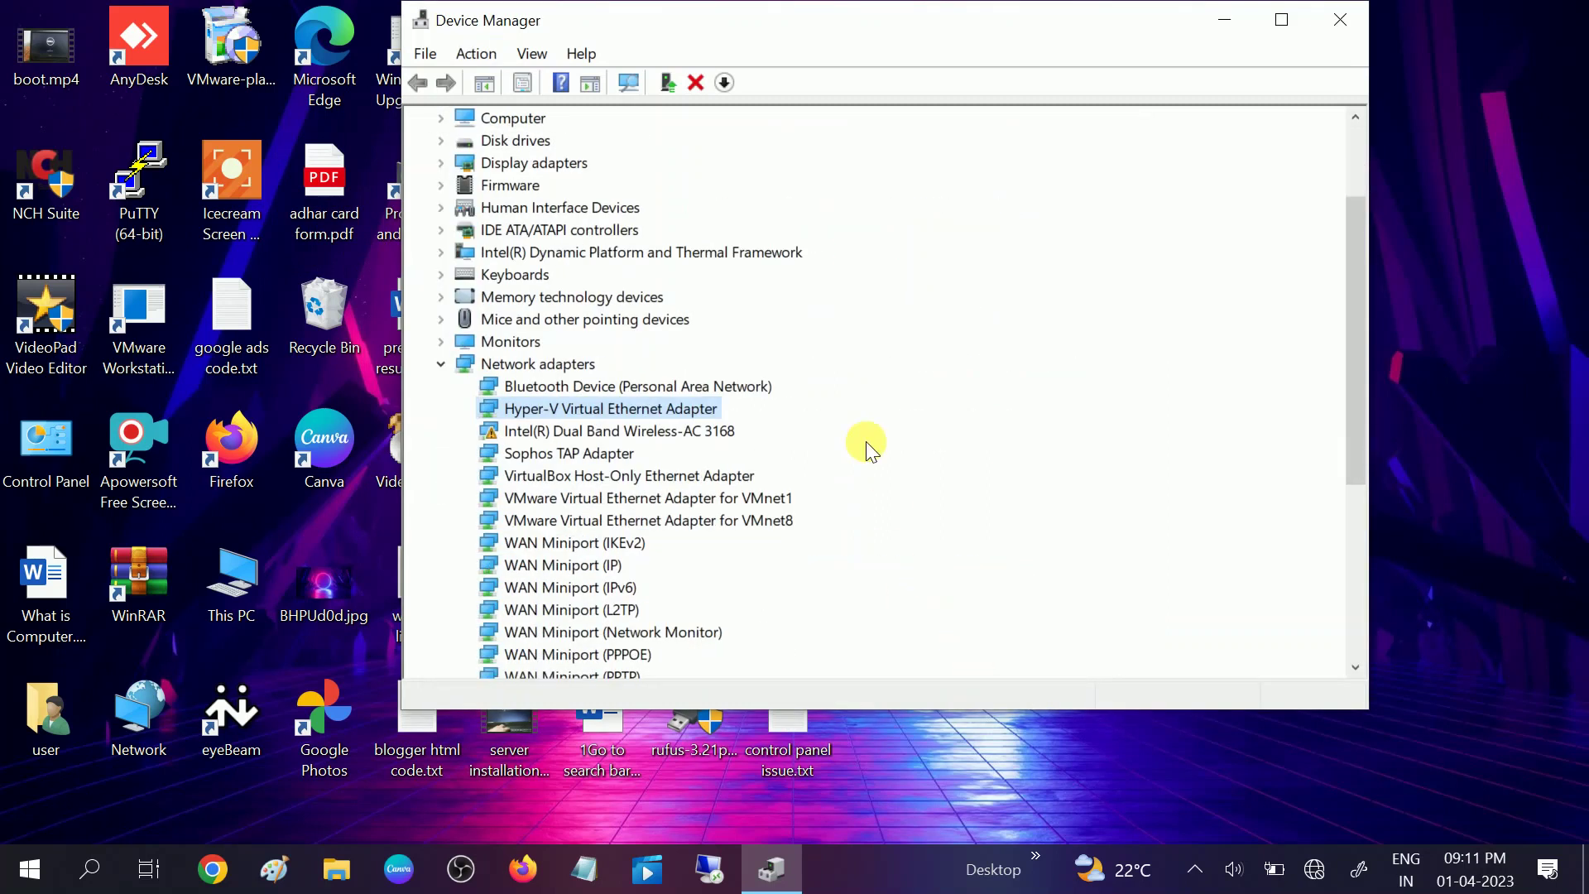
left_click(536, 436)
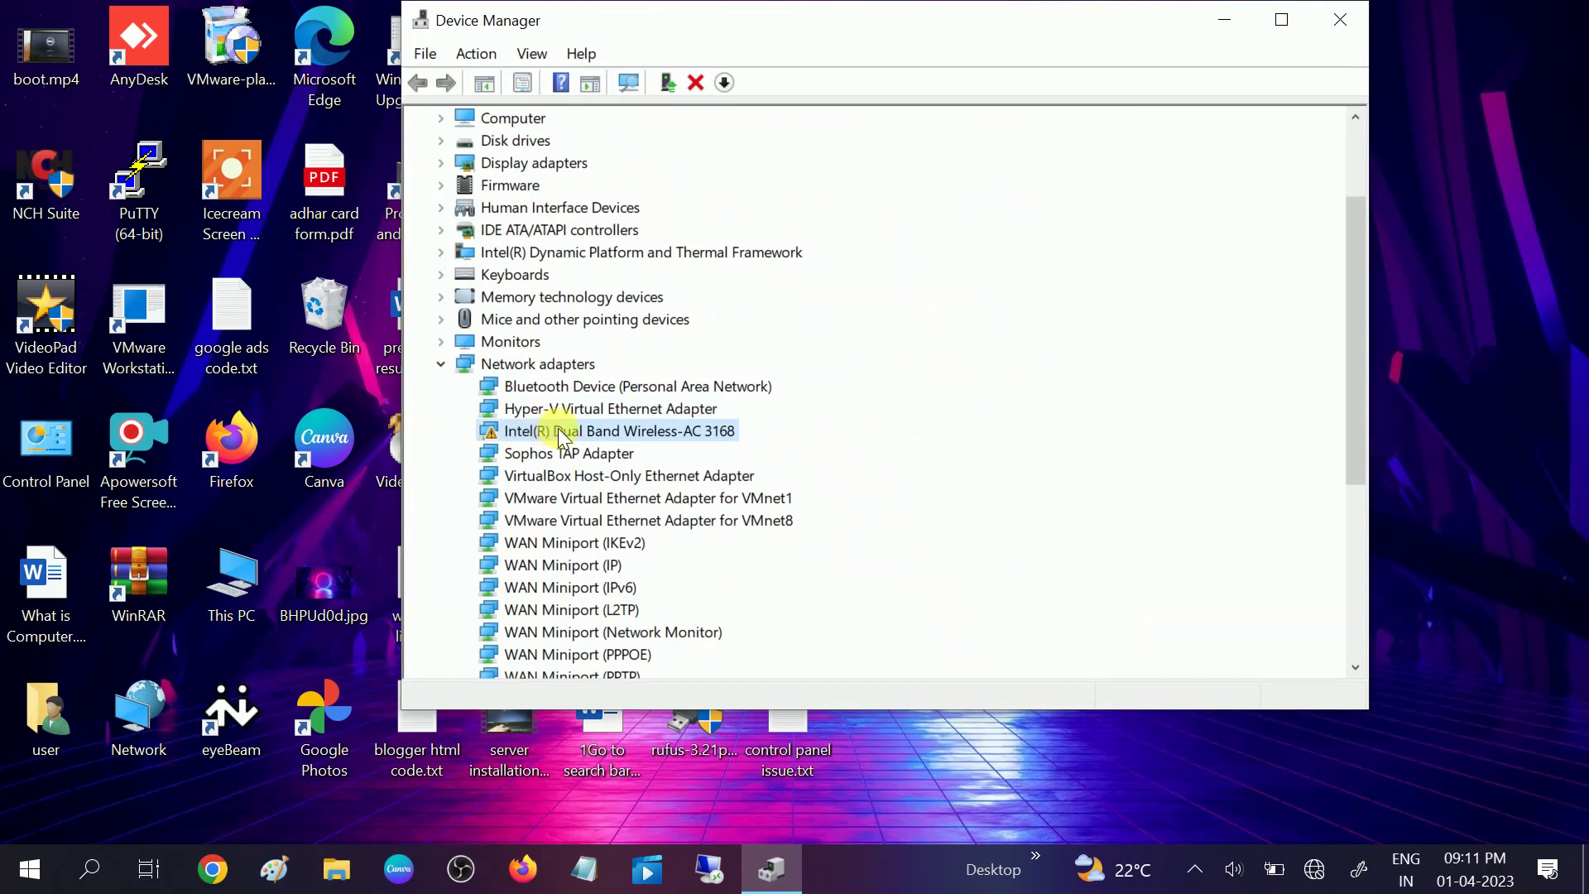
right_click(563, 438)
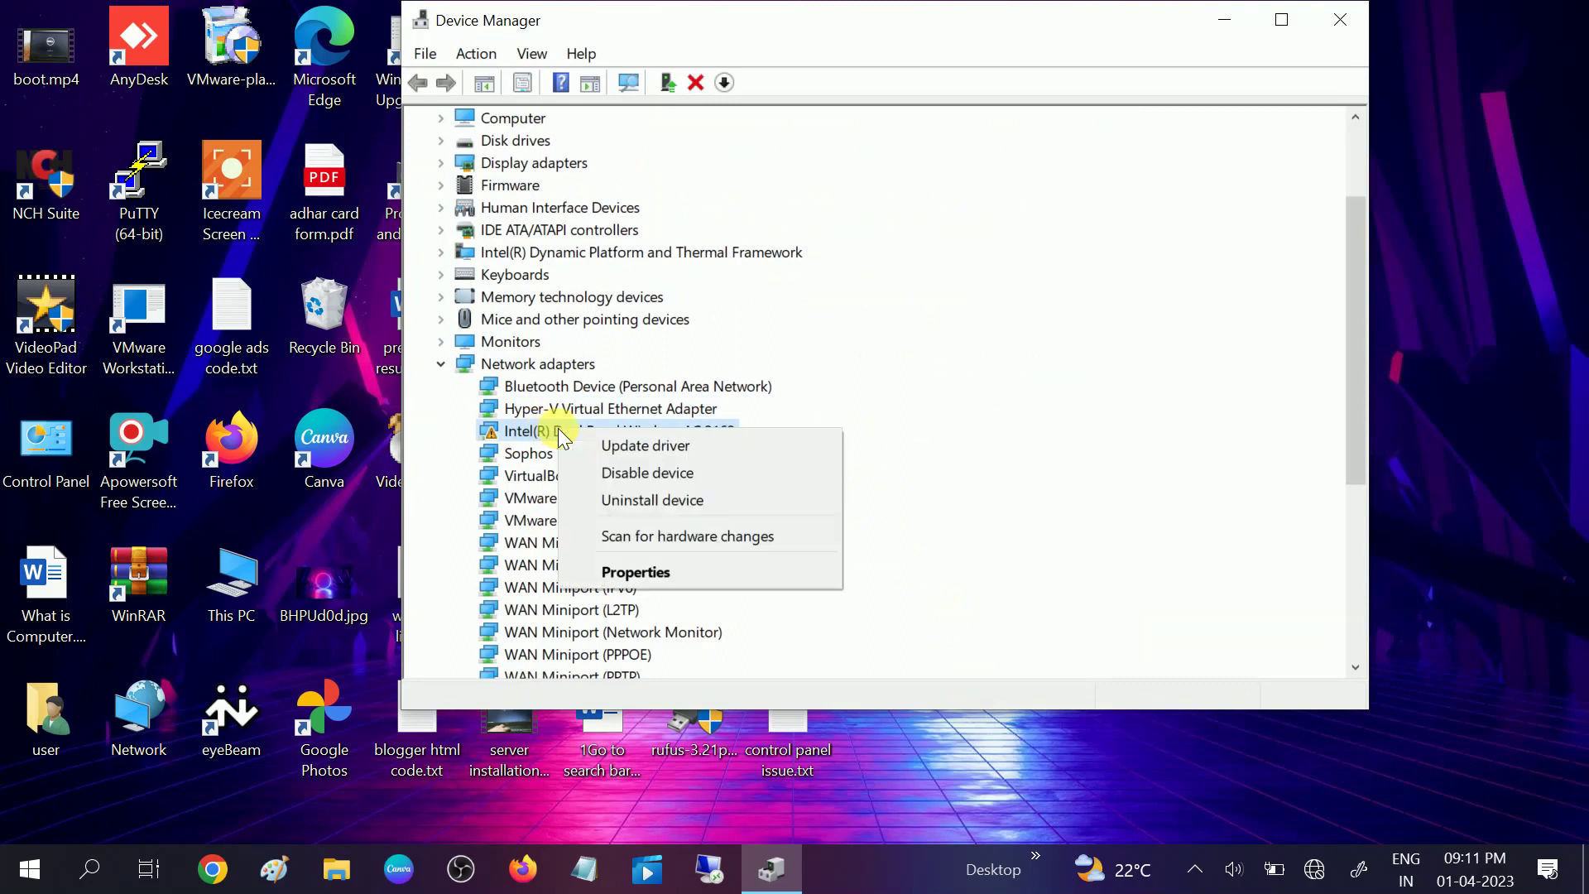
left_click(629, 469)
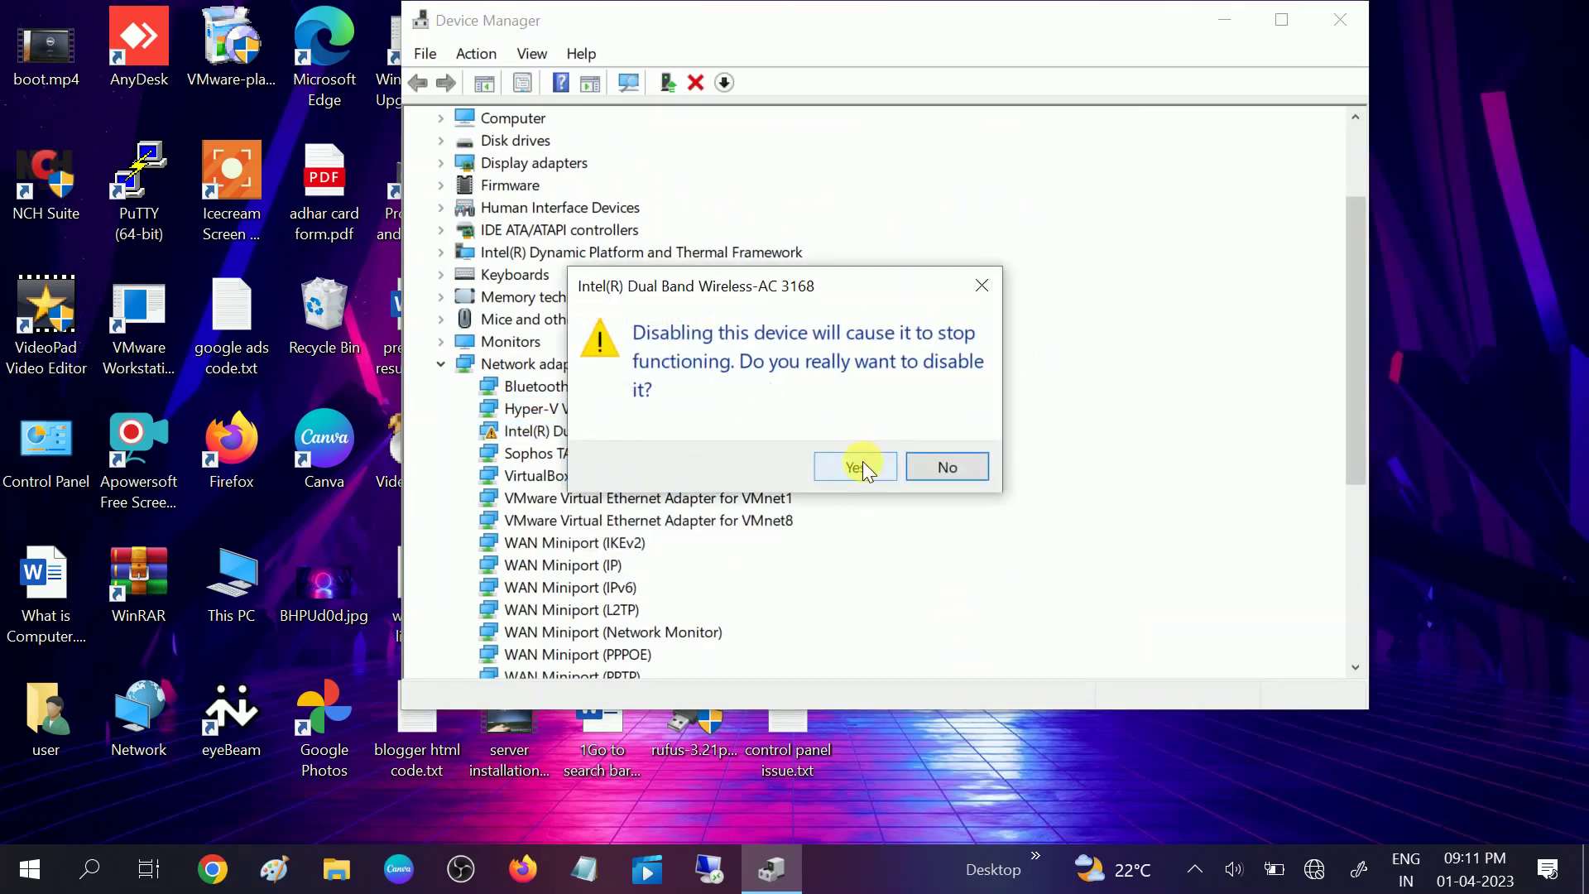
left_click(861, 468)
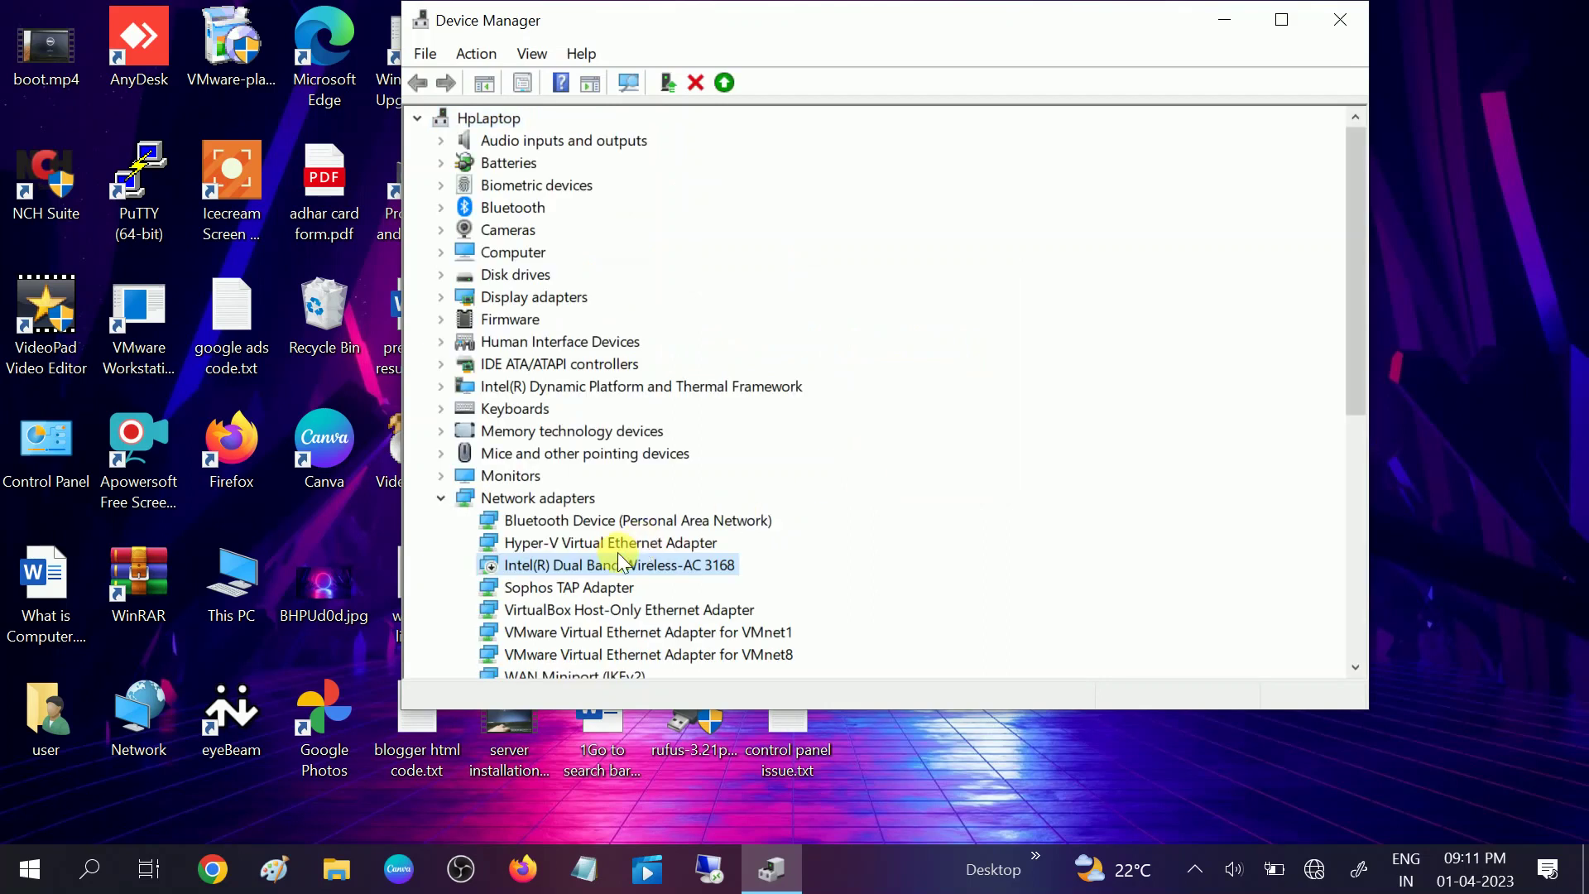
right_click(614, 561)
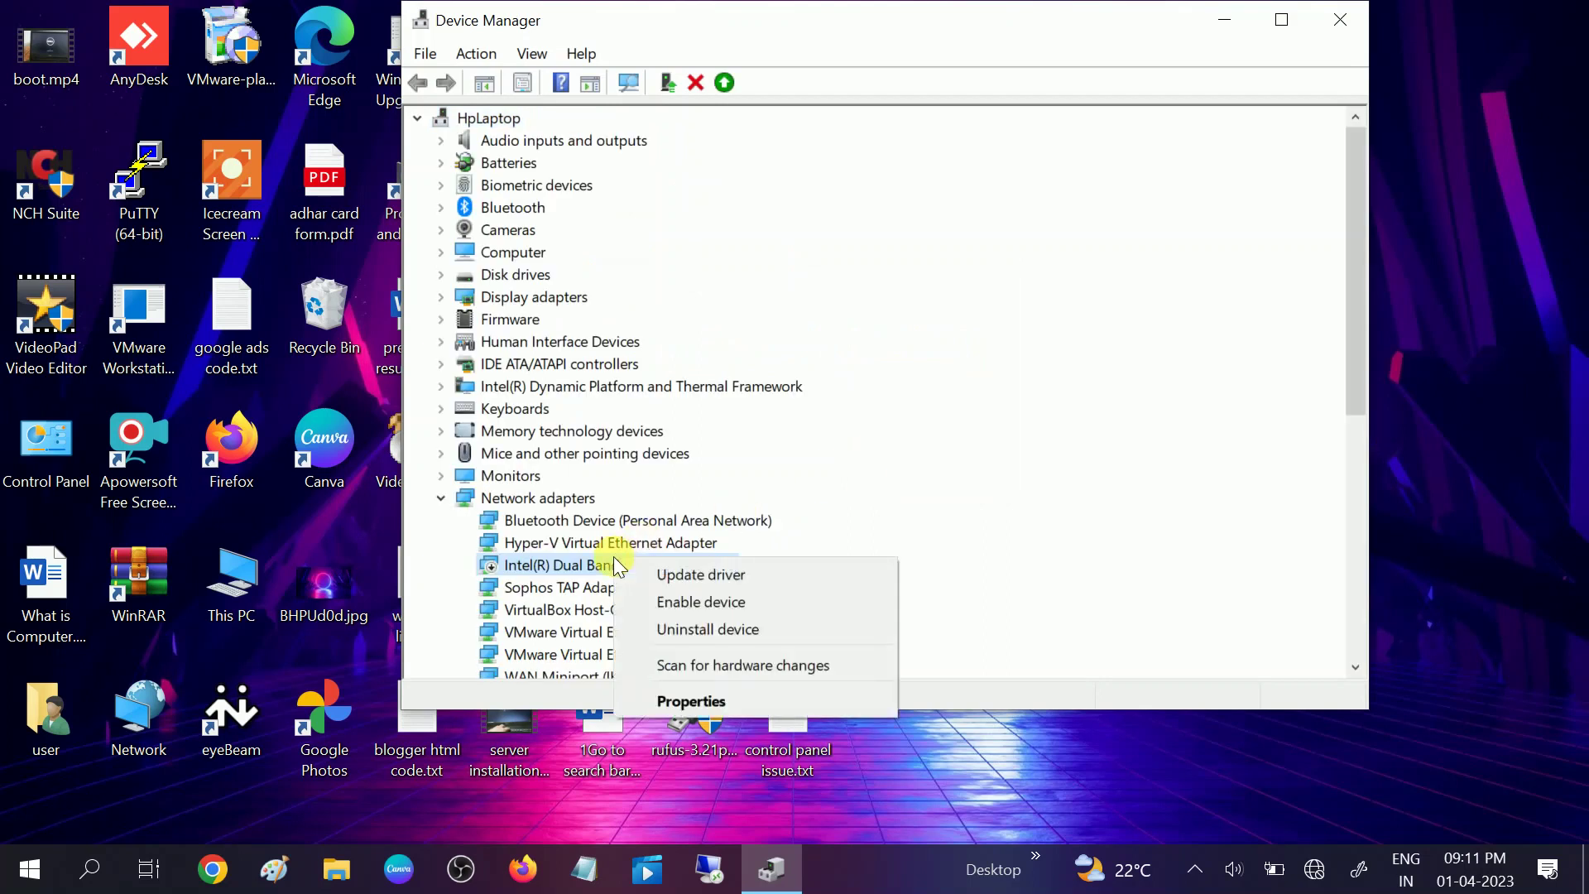
left_click(686, 602)
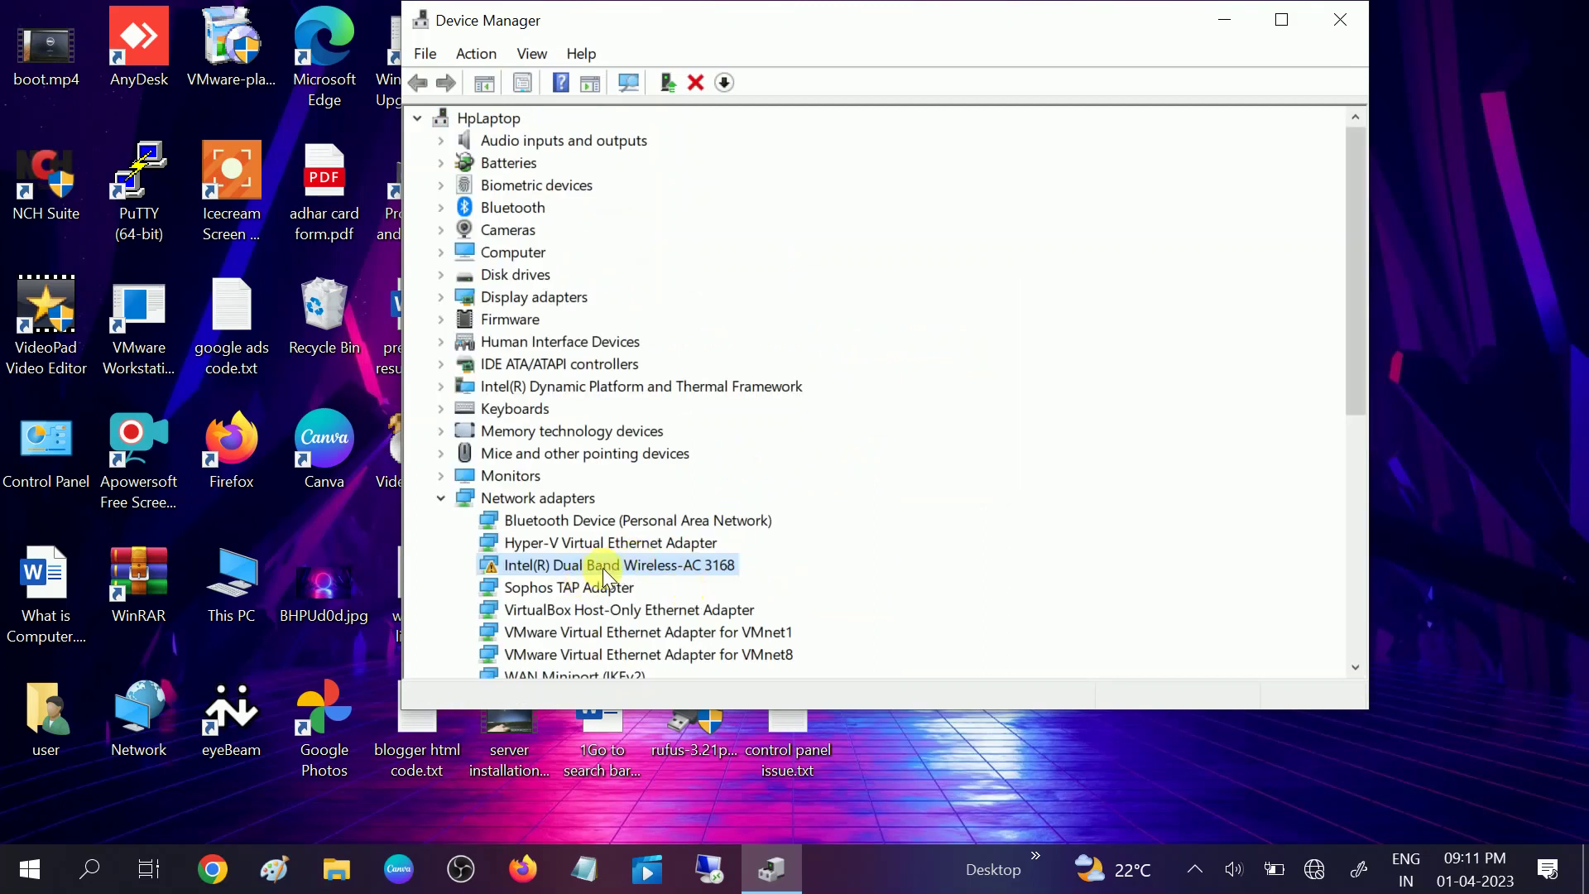
Try to update the Intel(R) Dual Band Wireless-AC 3168 driver with the compatible driver available on the computer.
right_click(608, 565)
left_click(696, 584)
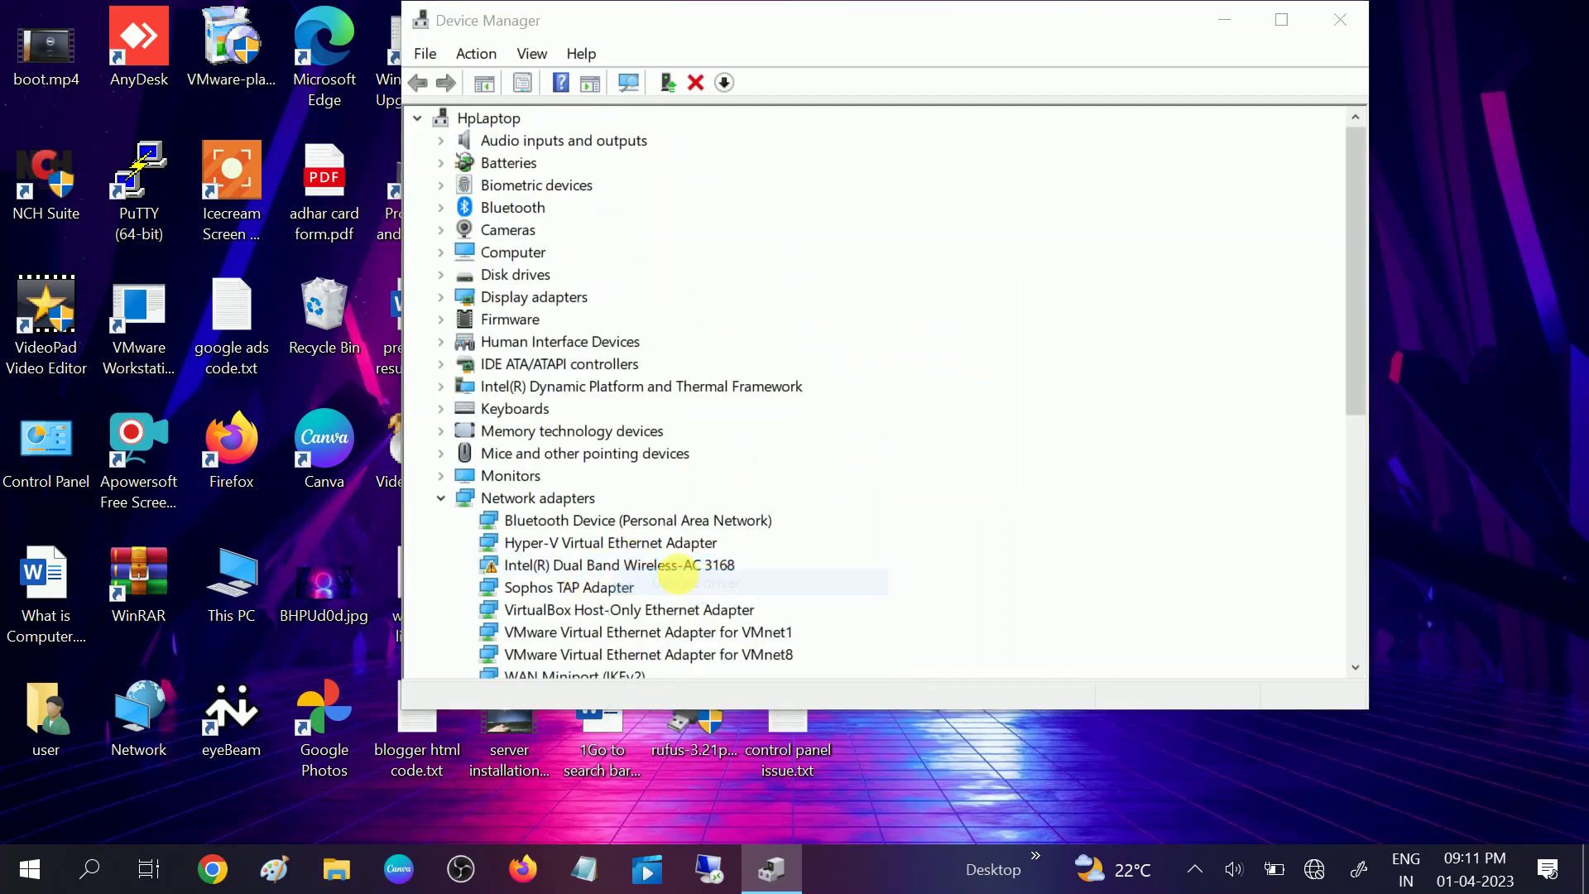
left_click(692, 435)
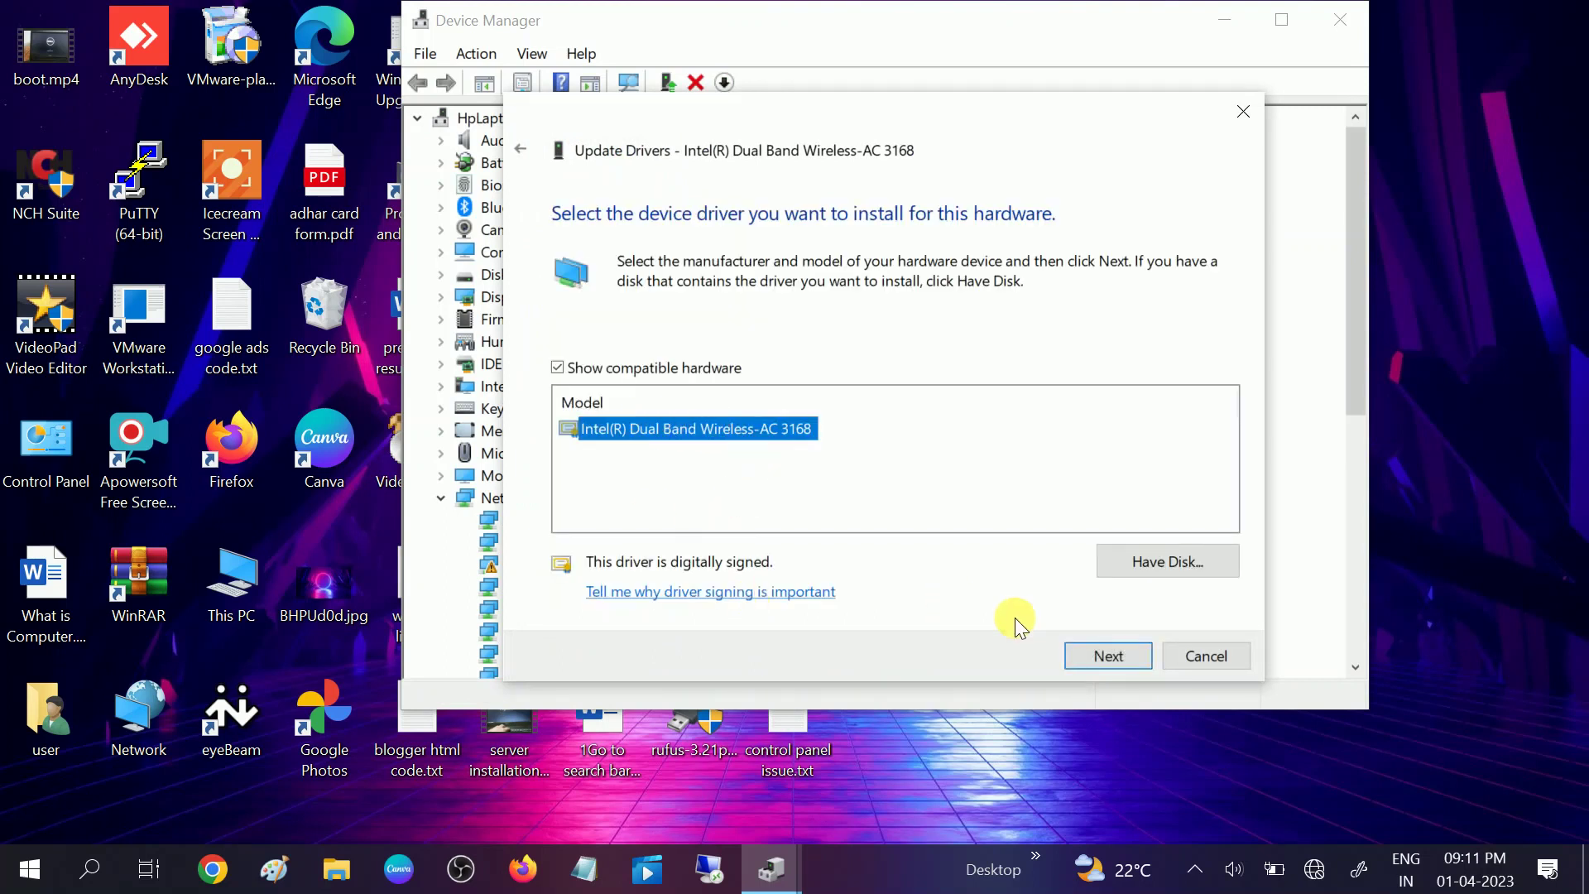
left_click(1107, 650)
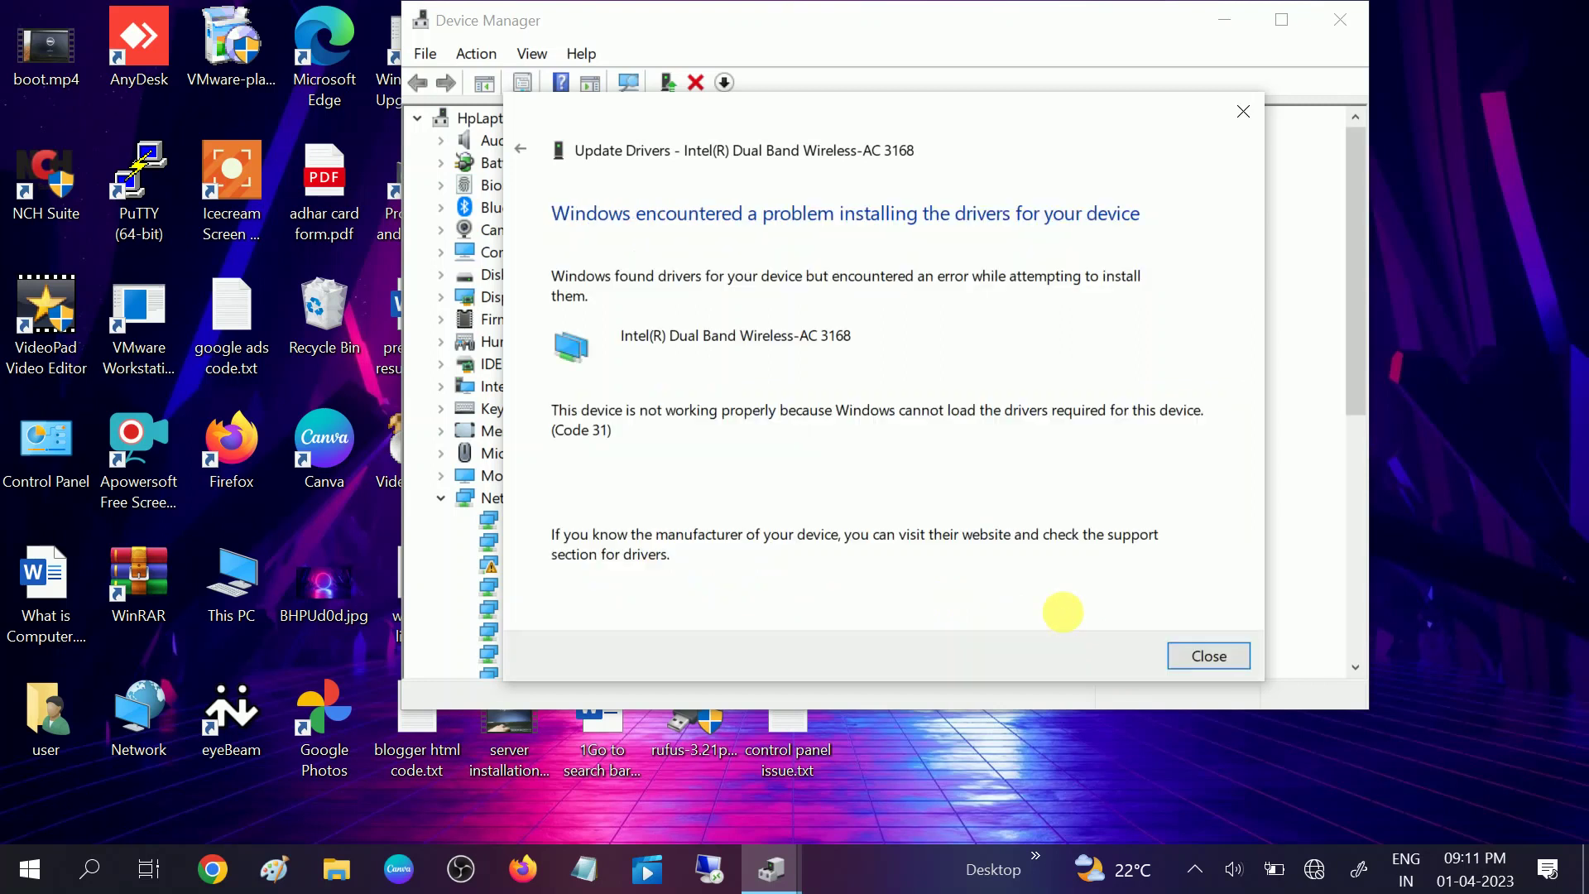
left_click(1208, 656)
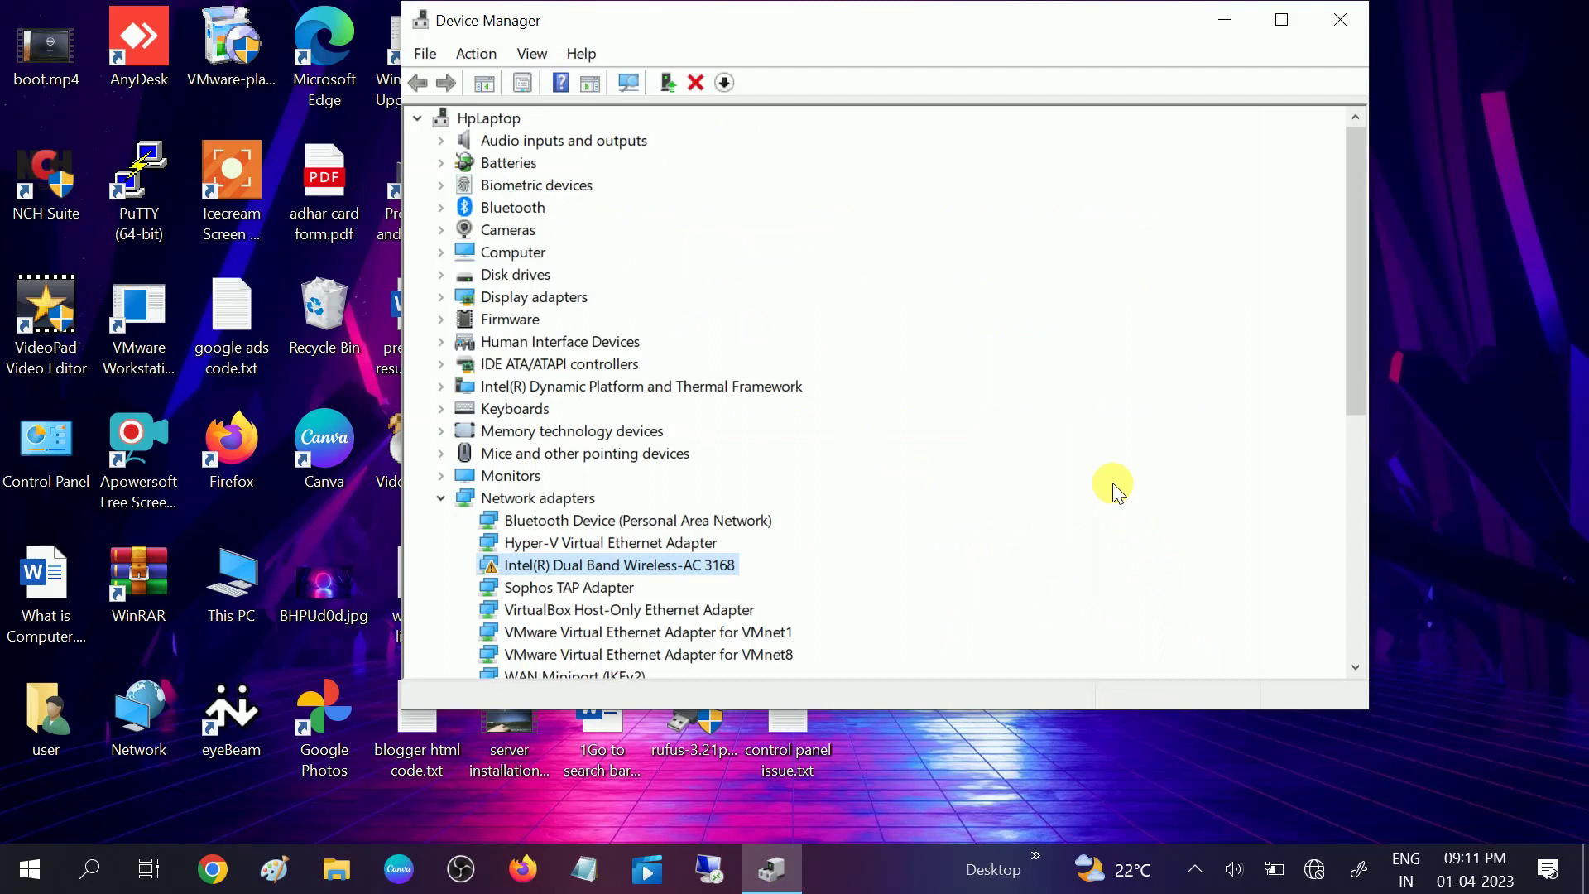
Search Windows for Services and open the Services app.
left_click(102, 867)
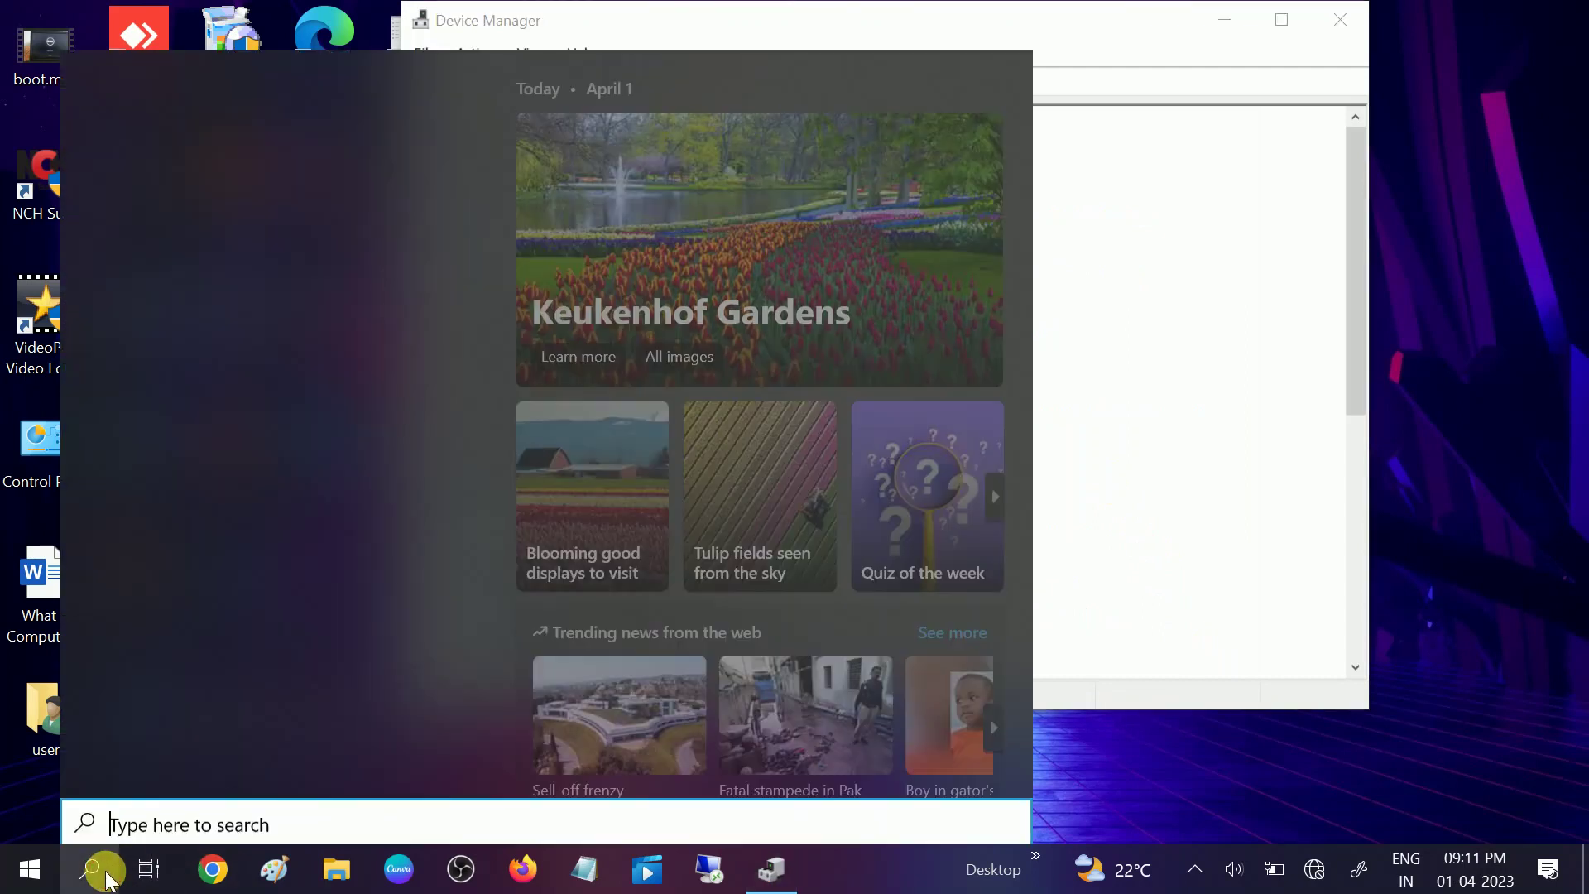
type("servi")
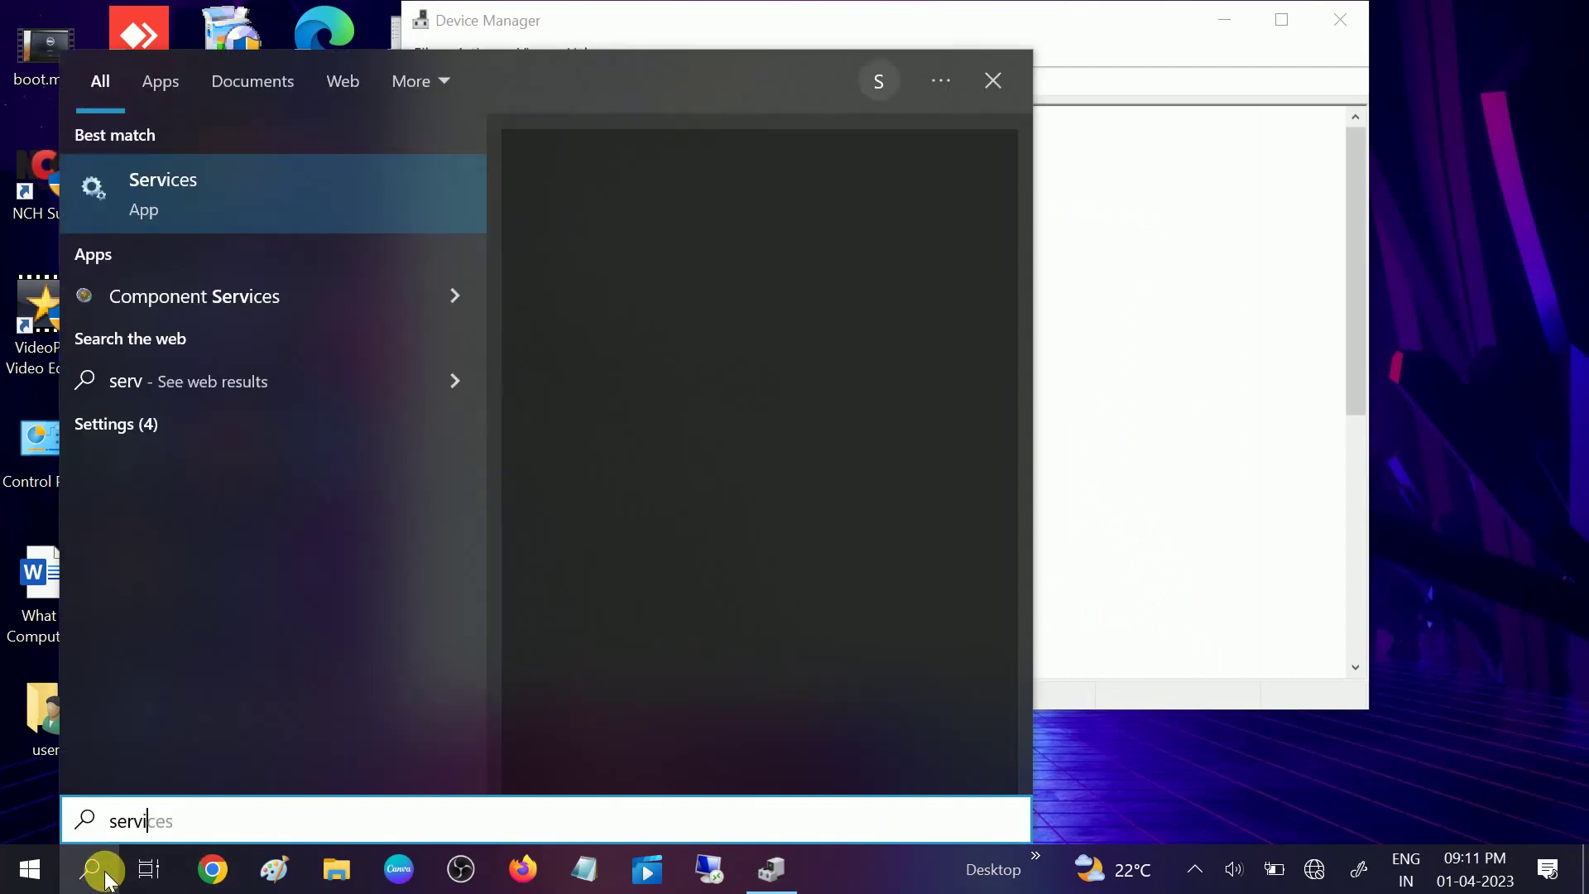
left_click(221, 191)
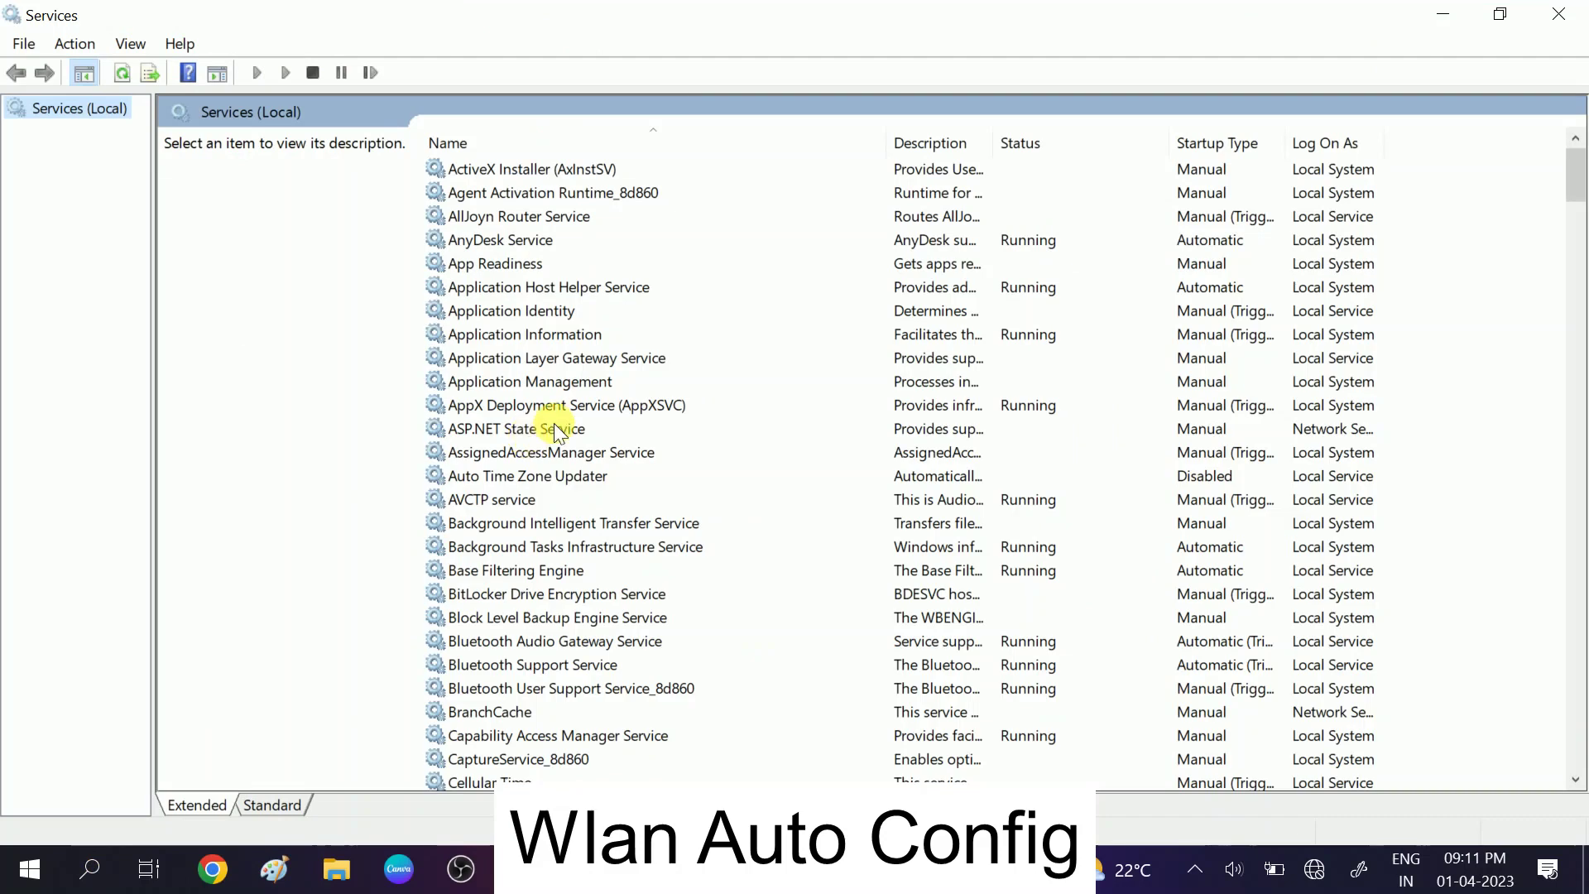
Locate the WLAN AutoConfig service in the services list and open its properties.
left_click(559, 431)
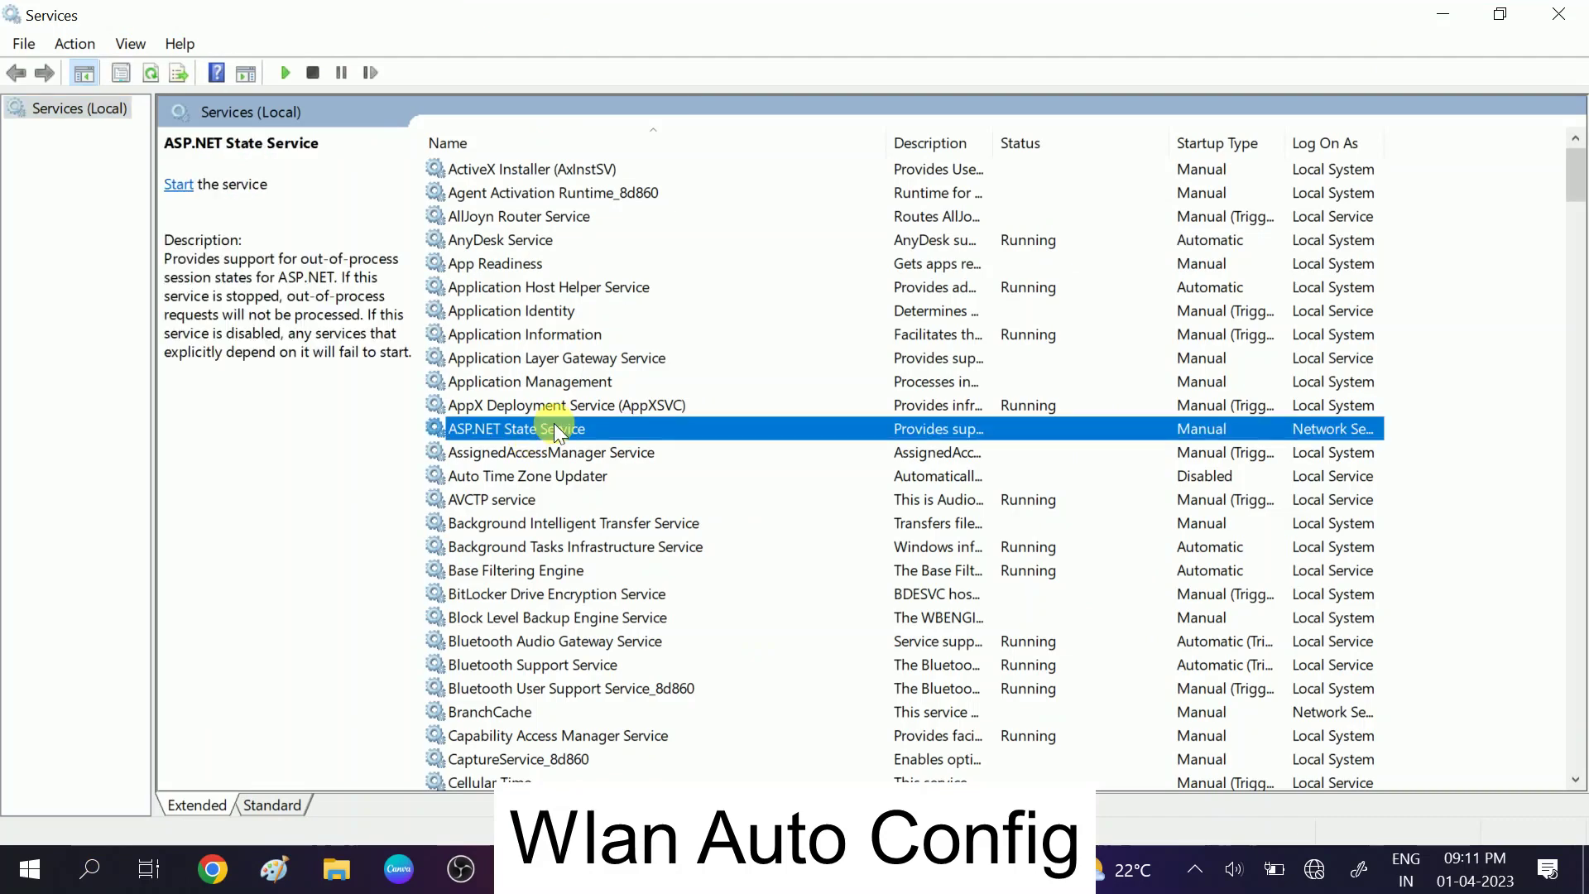
key("w")
key("w")
key("w")
key("w")
key("w")
key("w")
key("w")
key("w")
key("w")
key("w")
key("w")
key("w")
key("w")
key("w")
key("w")
key("w")
key("w")
key("w")
key("w")
key("w")
key("w")
key("w")
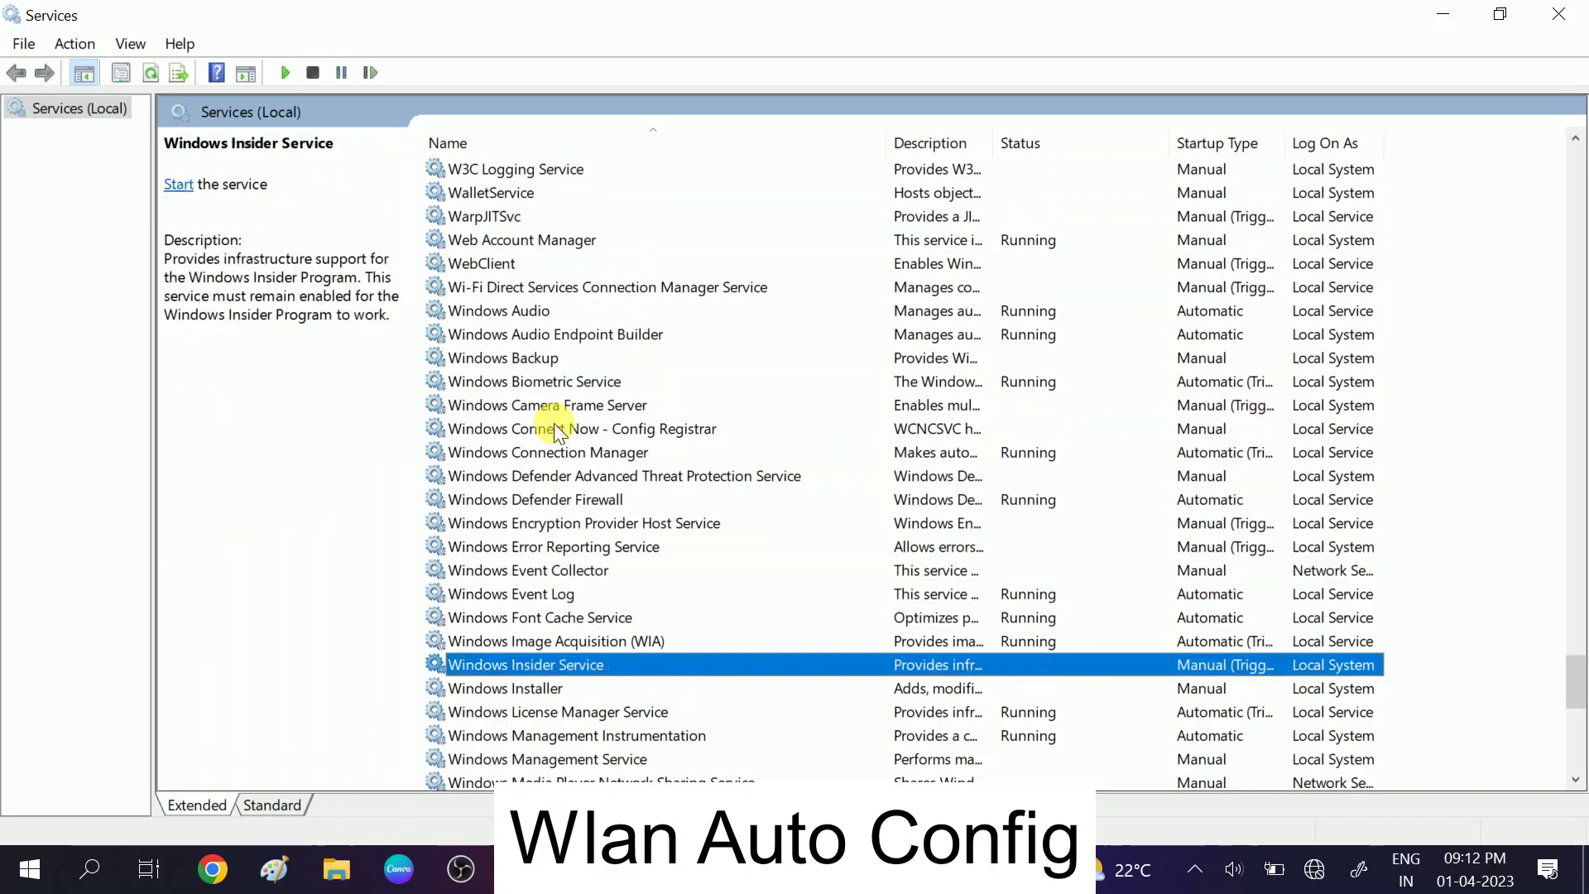
key("w")
key("w")
scroll(587, 439, "down", 5)
key("w")
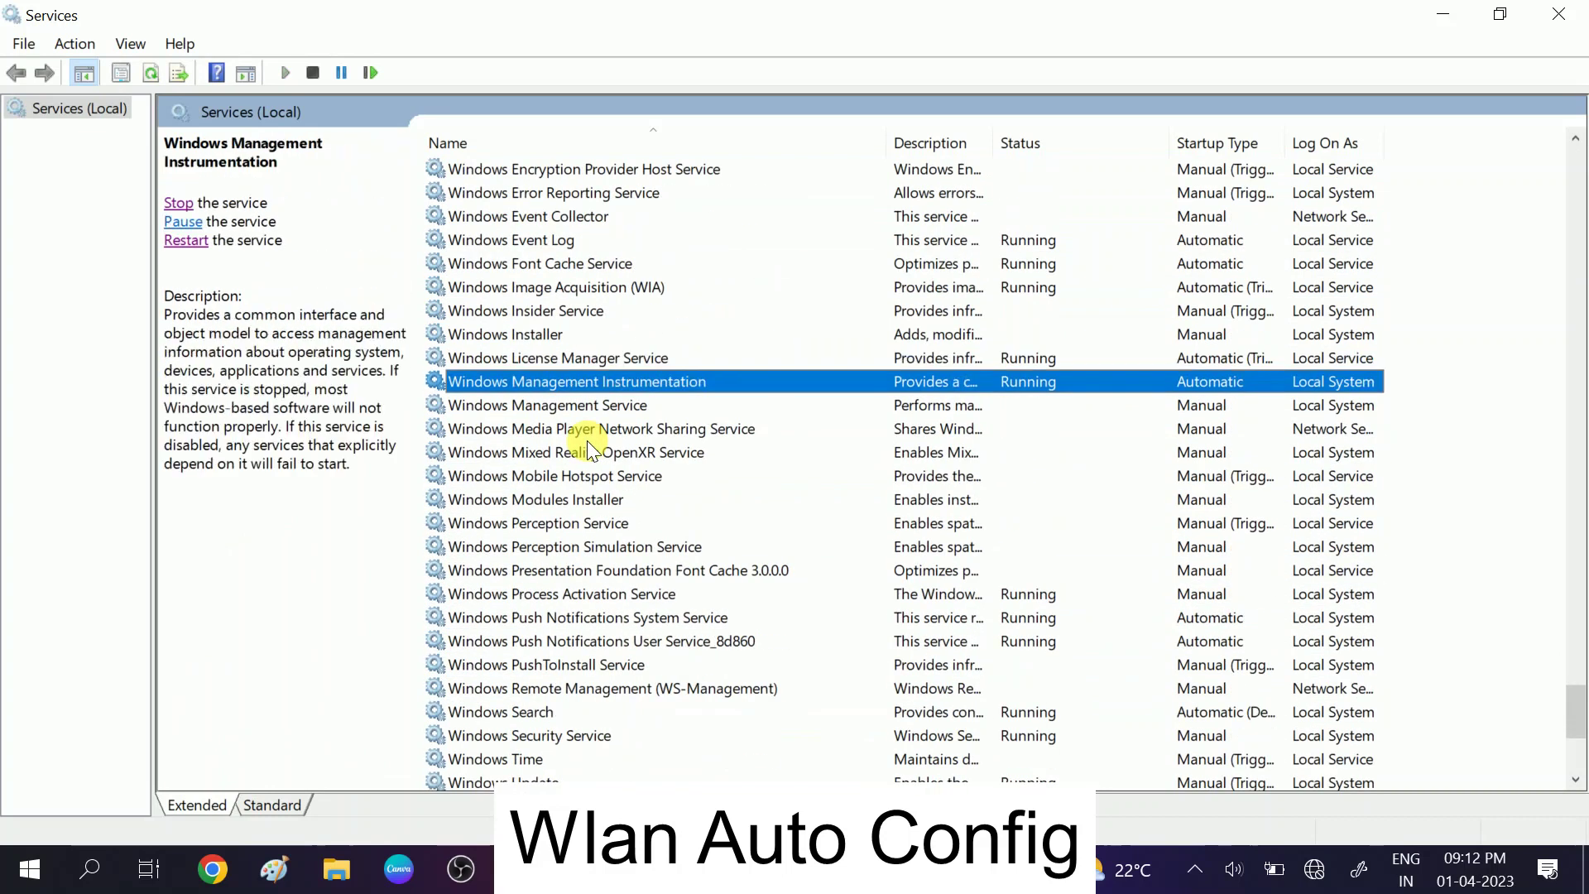
key("w")
key("w")
key("w")
key("w")
key("w")
key("w")
key("w")
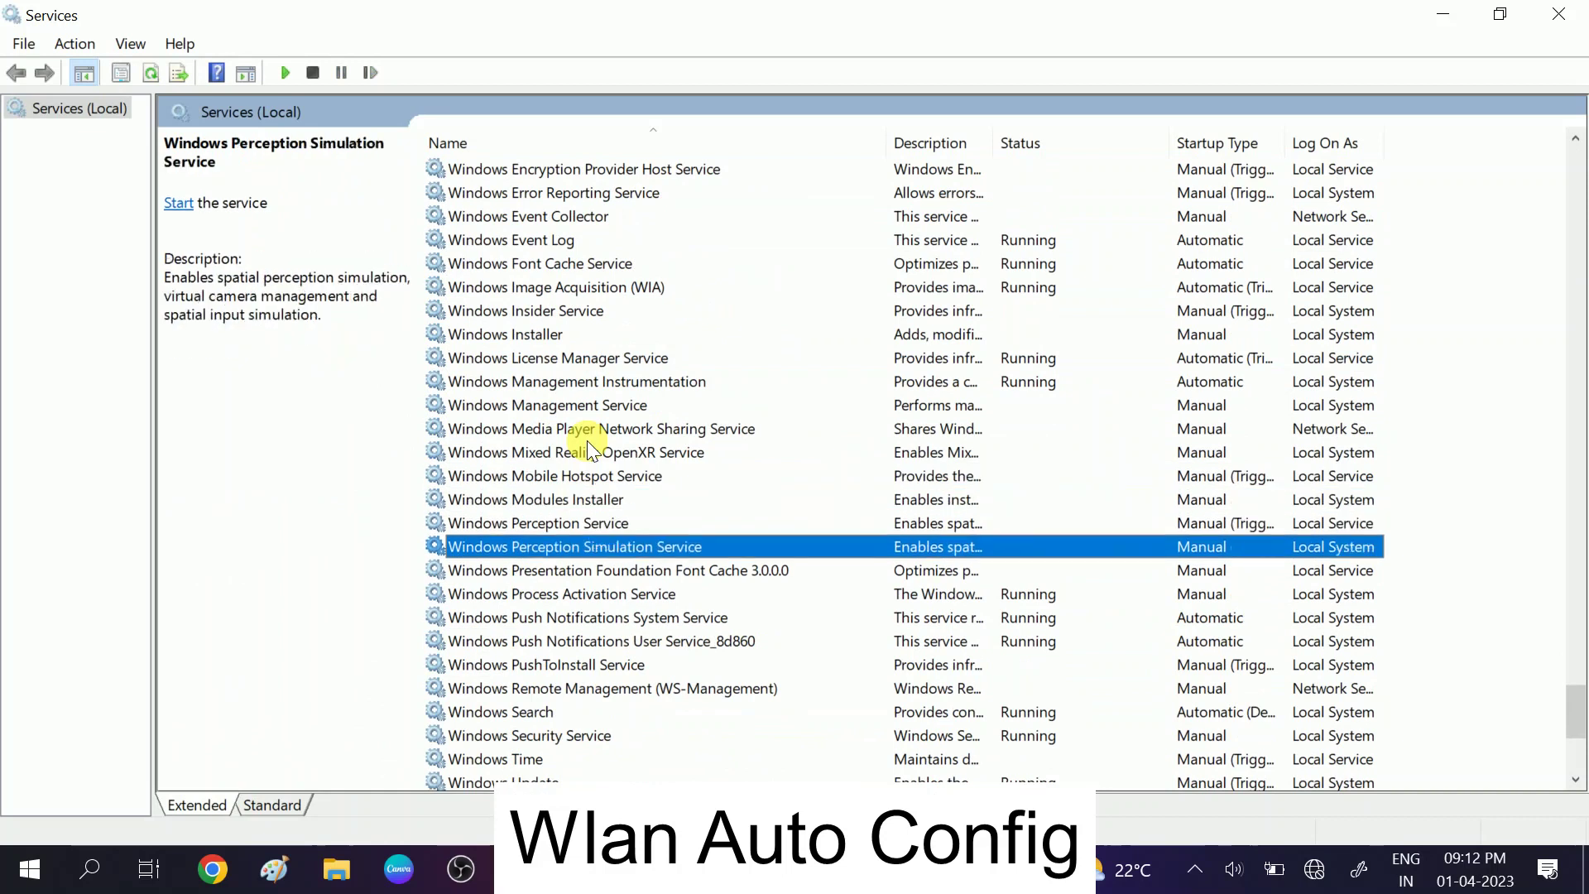
key("w")
scroll(588, 440, "down", 5)
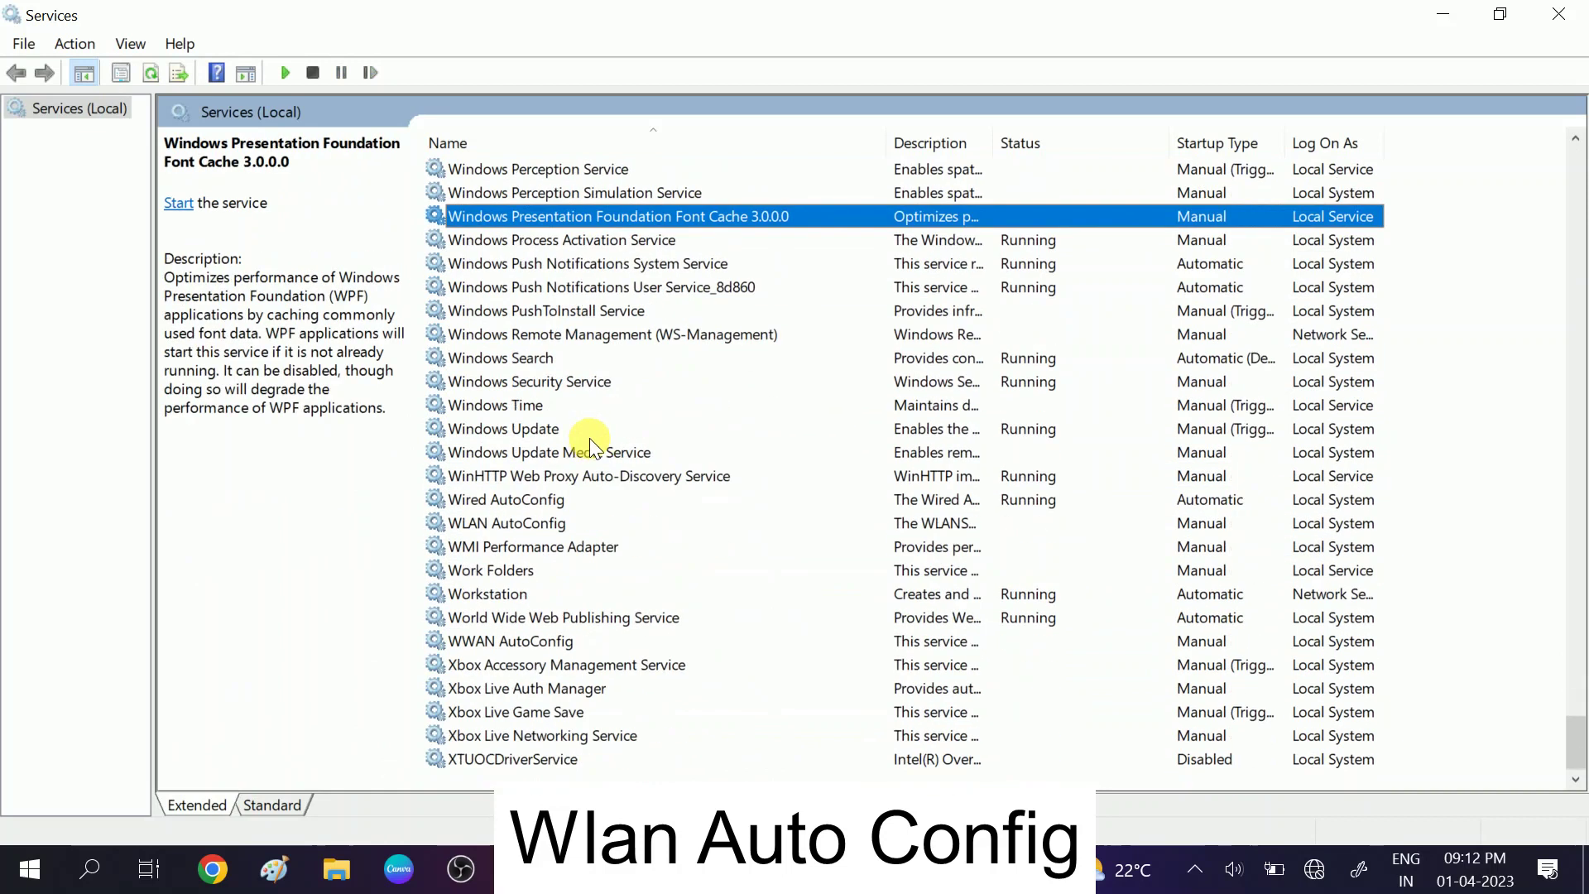
left_click(518, 528)
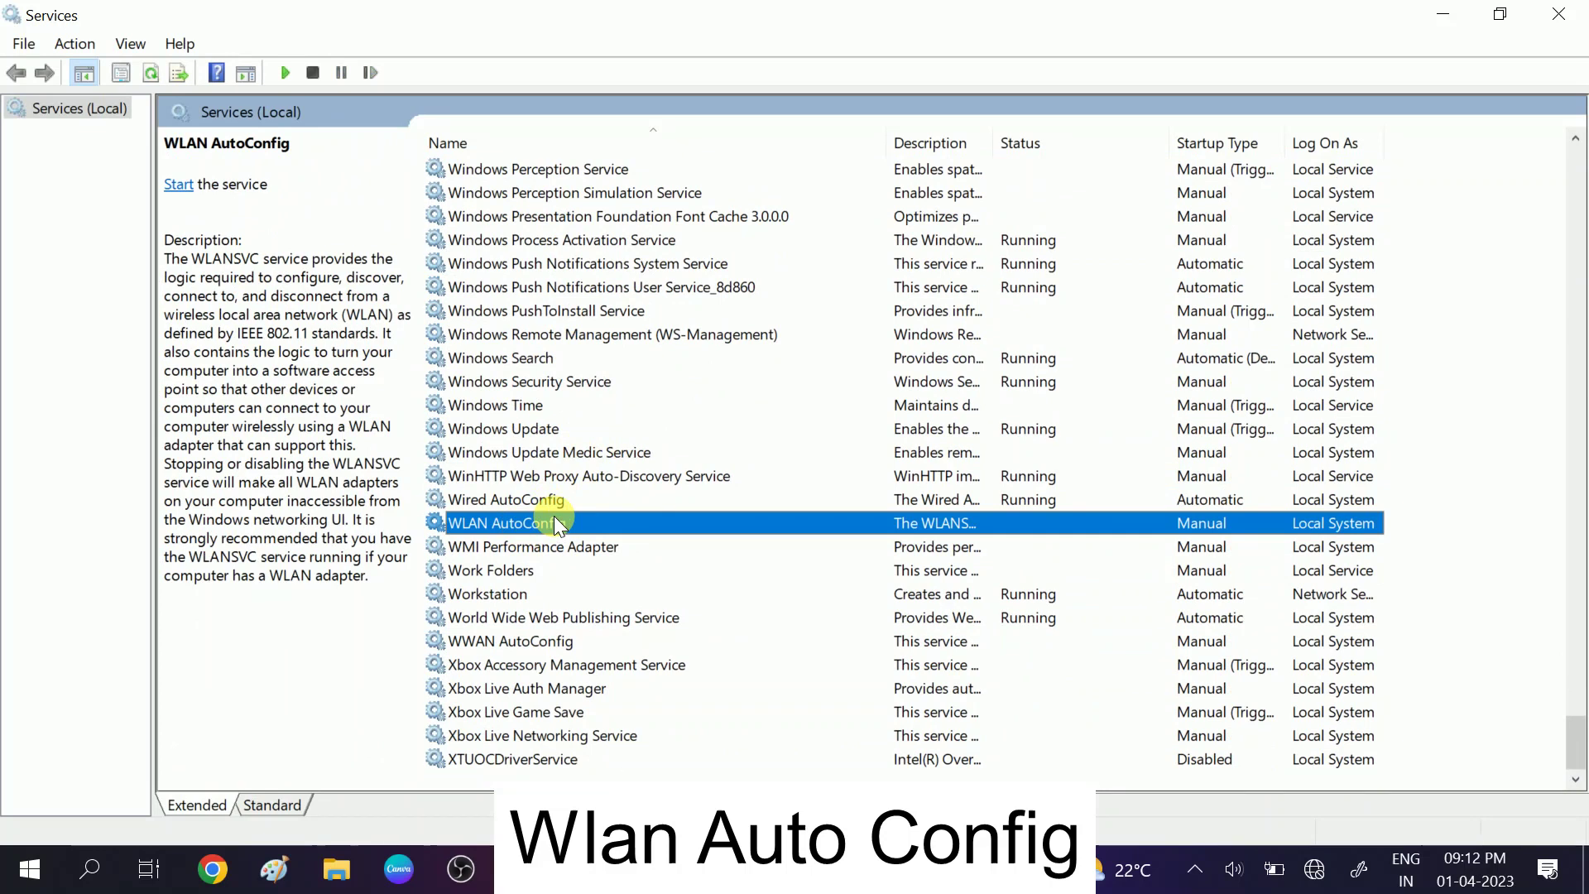
right_click(556, 523)
left_click(643, 749)
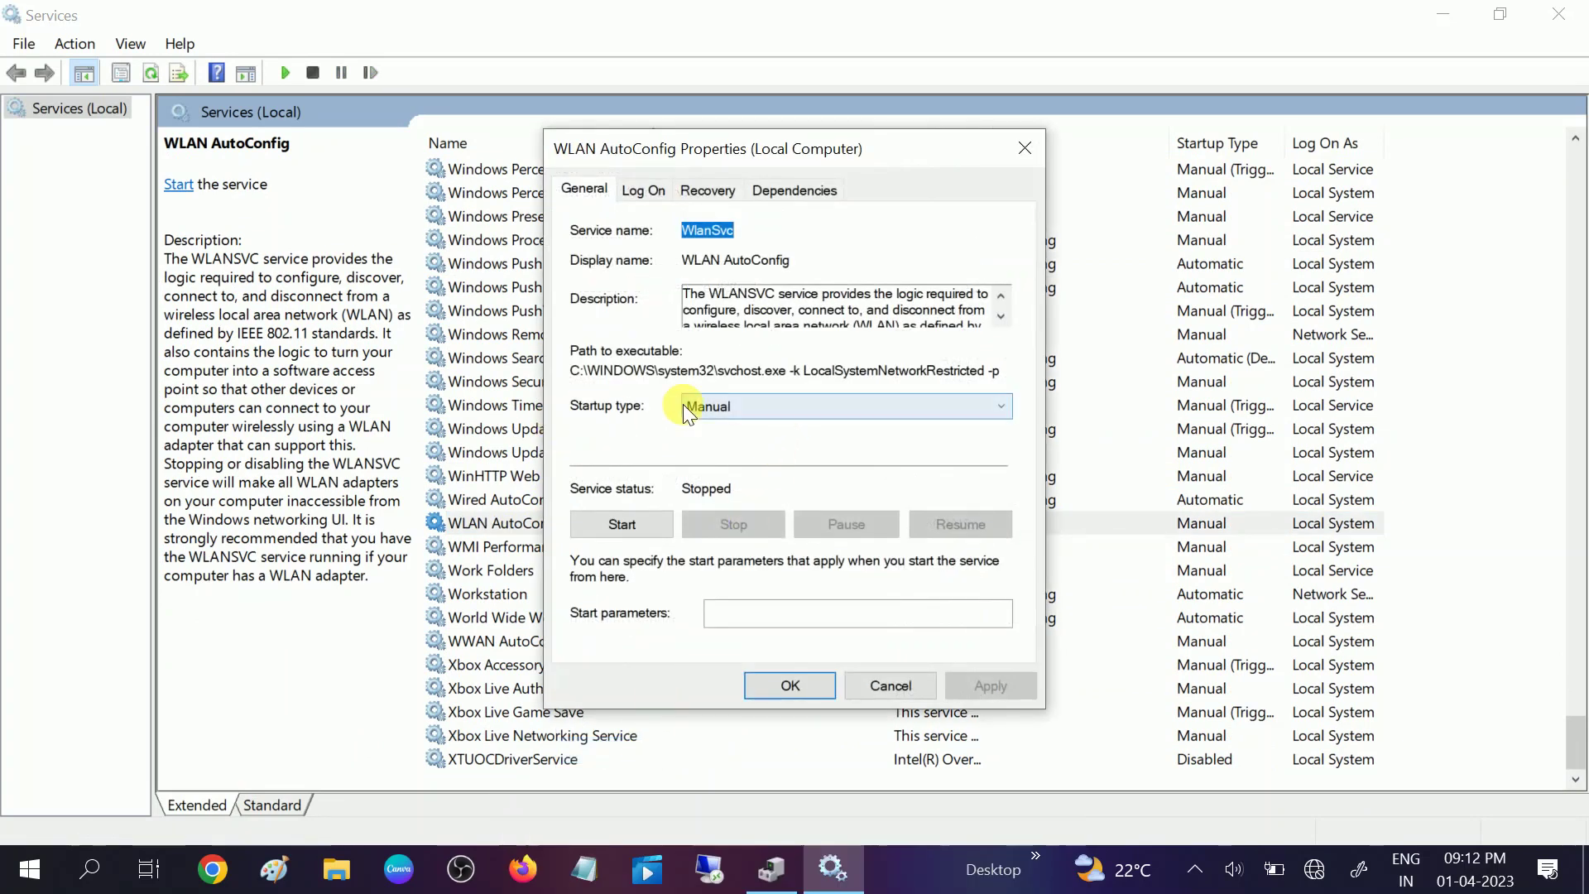
Set the WLAN AutoConfig startup type to Automatic, start the service, and apply the settings.
left_click(689, 407)
left_click(728, 443)
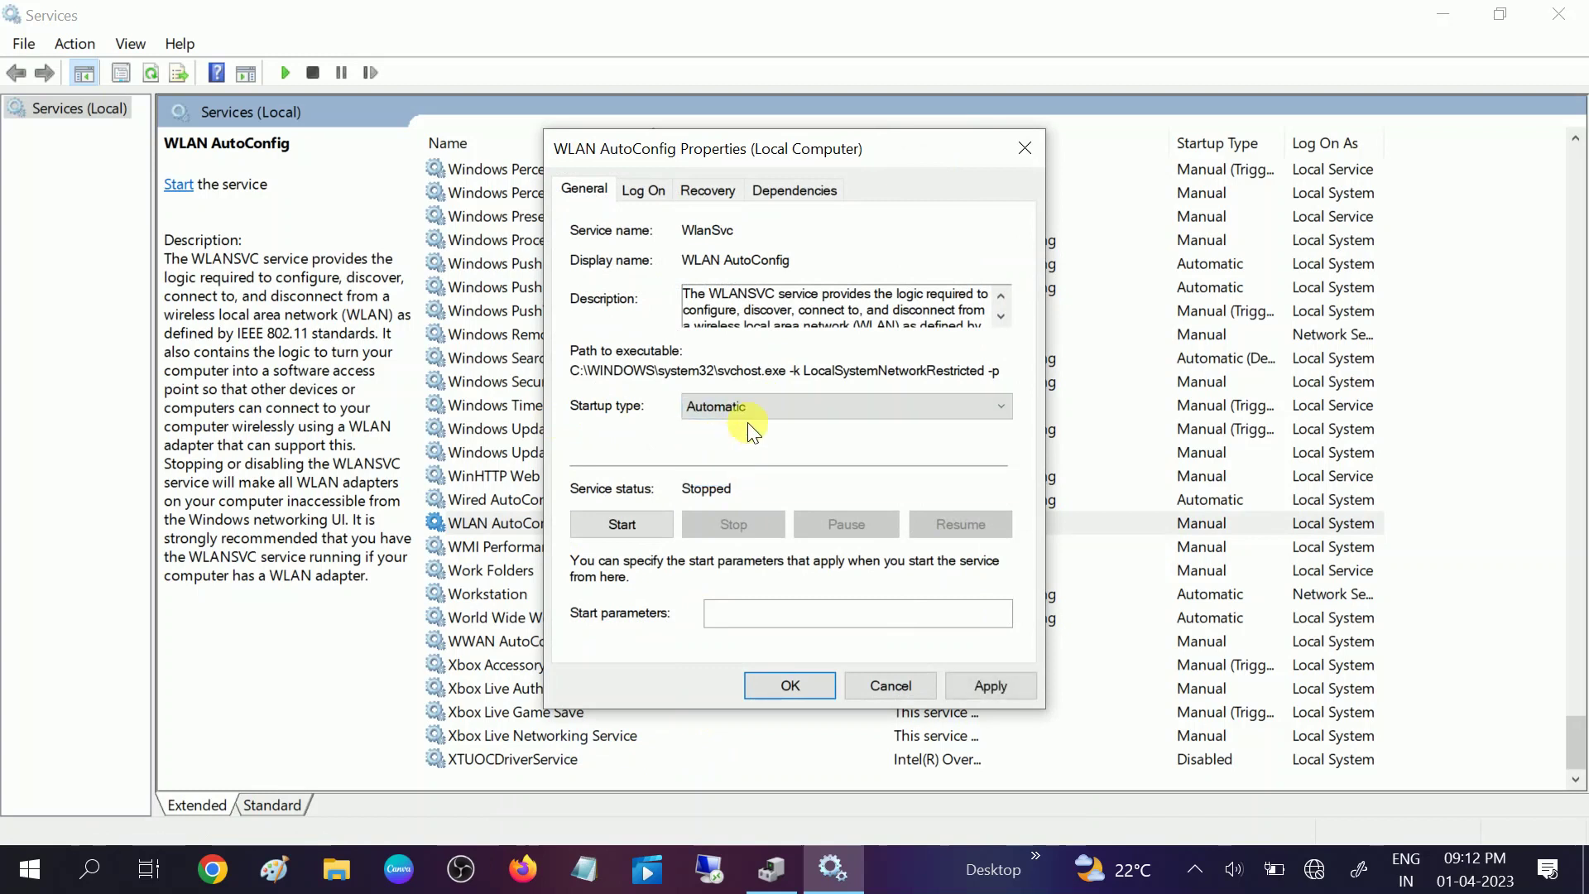
left_click(639, 524)
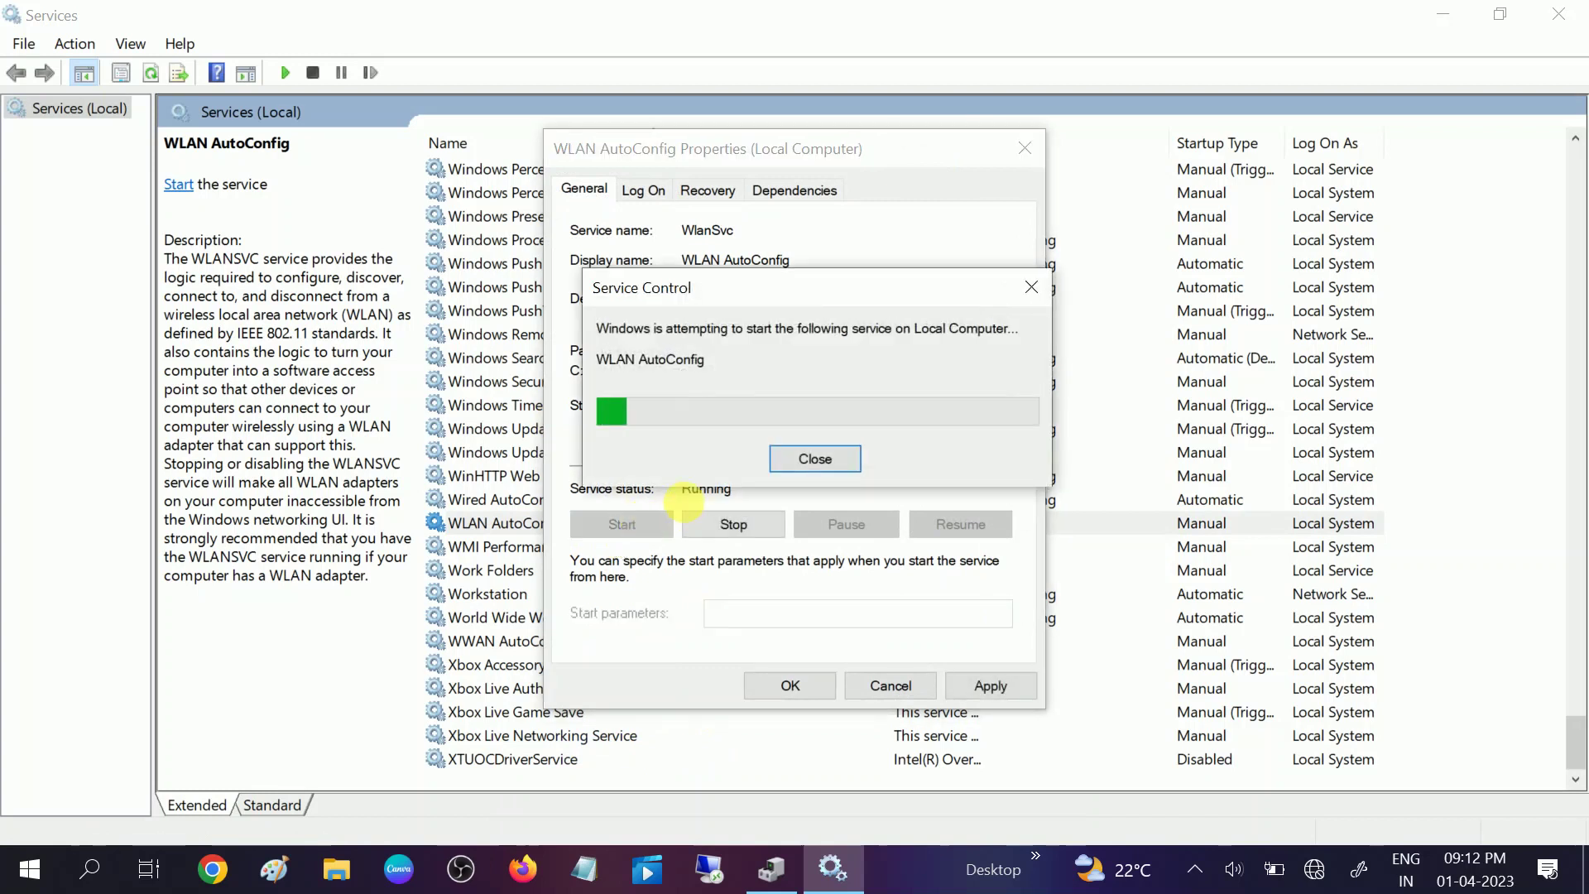
left_click(991, 685)
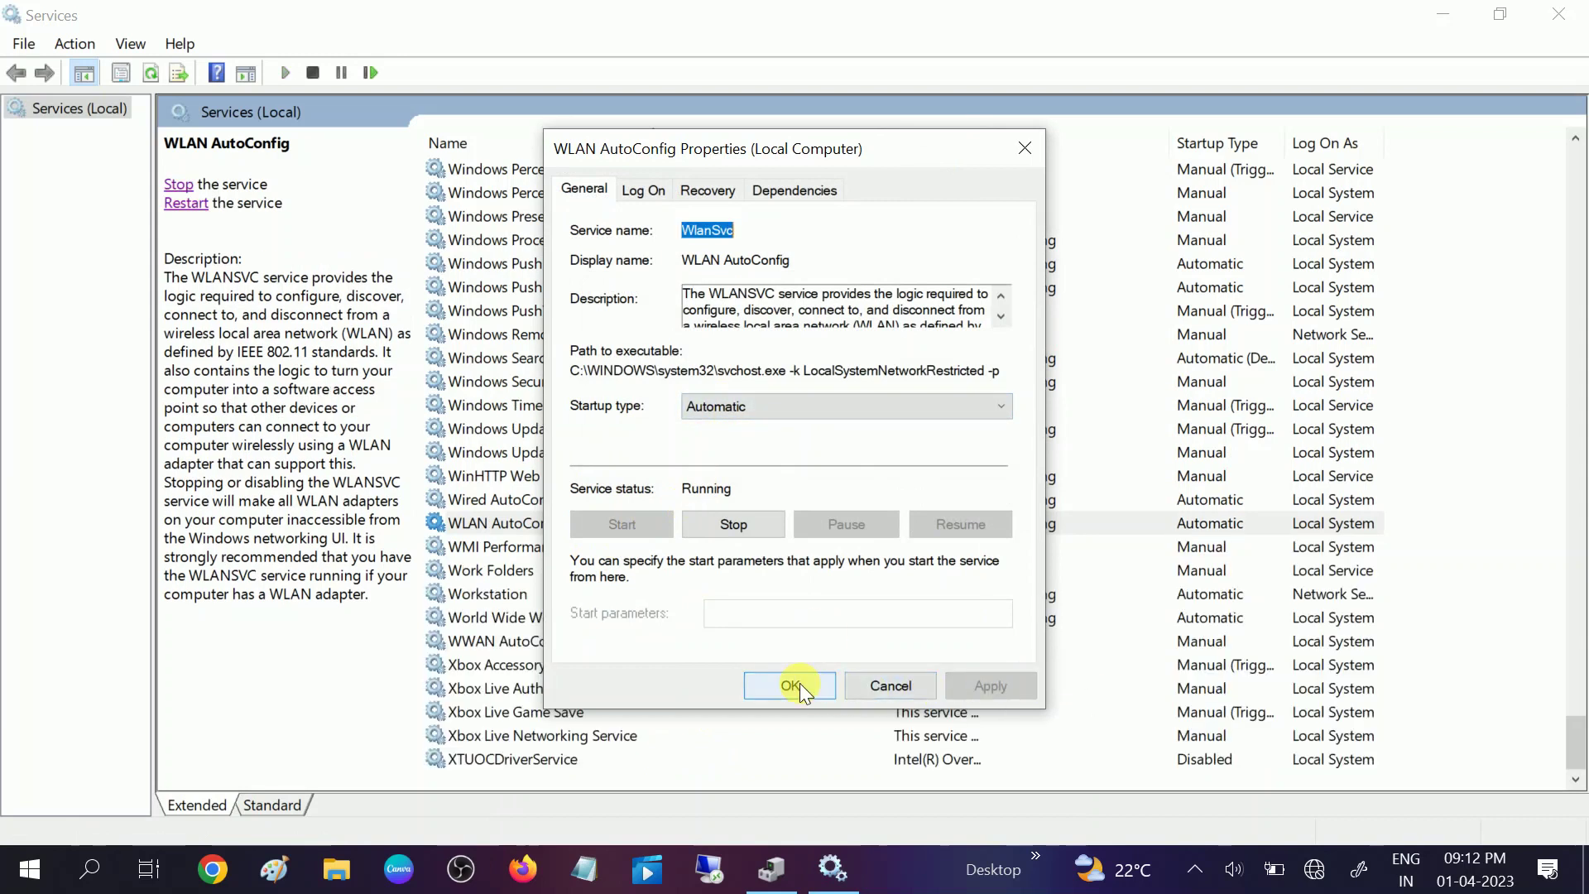
left_click(790, 685)
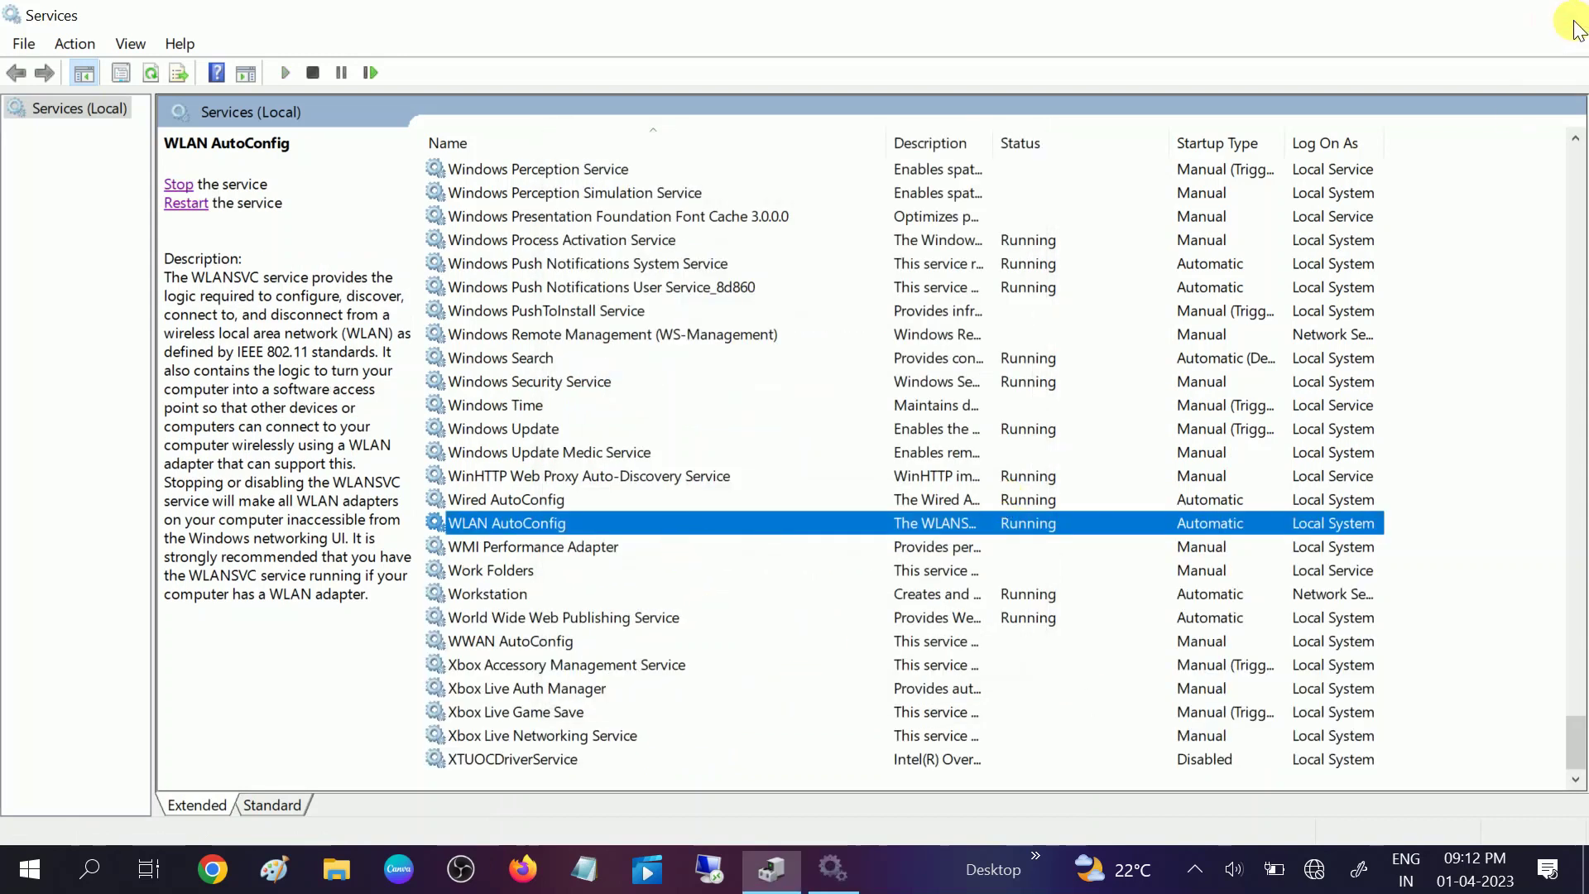
Close the Services and Device Manager windows and bring up the computer's power options.
left_click(1573, 24)
left_click(1327, 23)
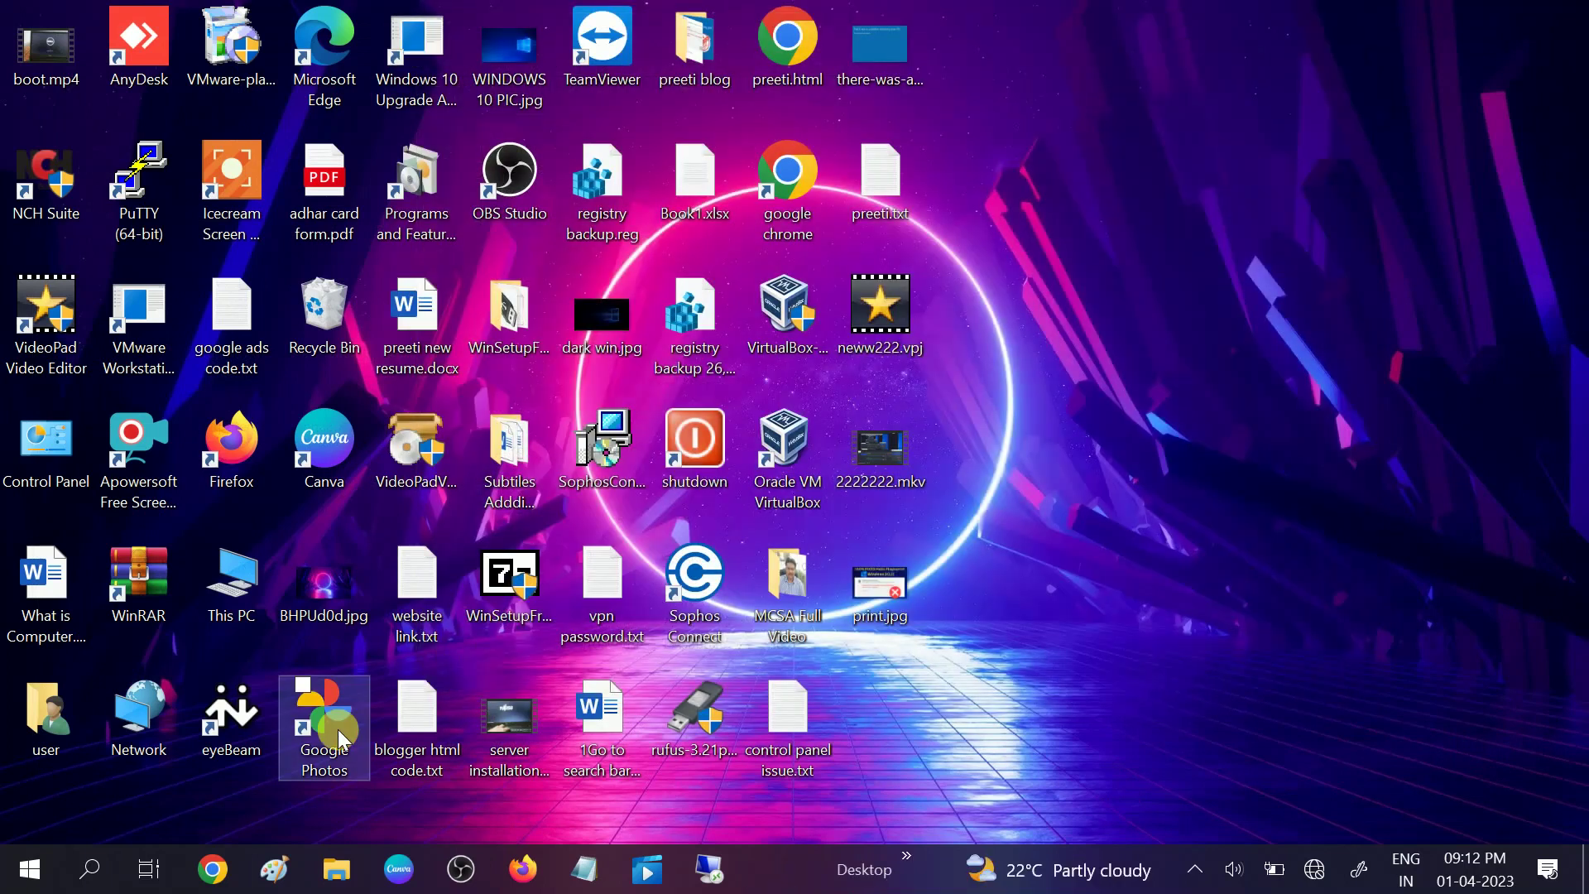
left_click(29, 867)
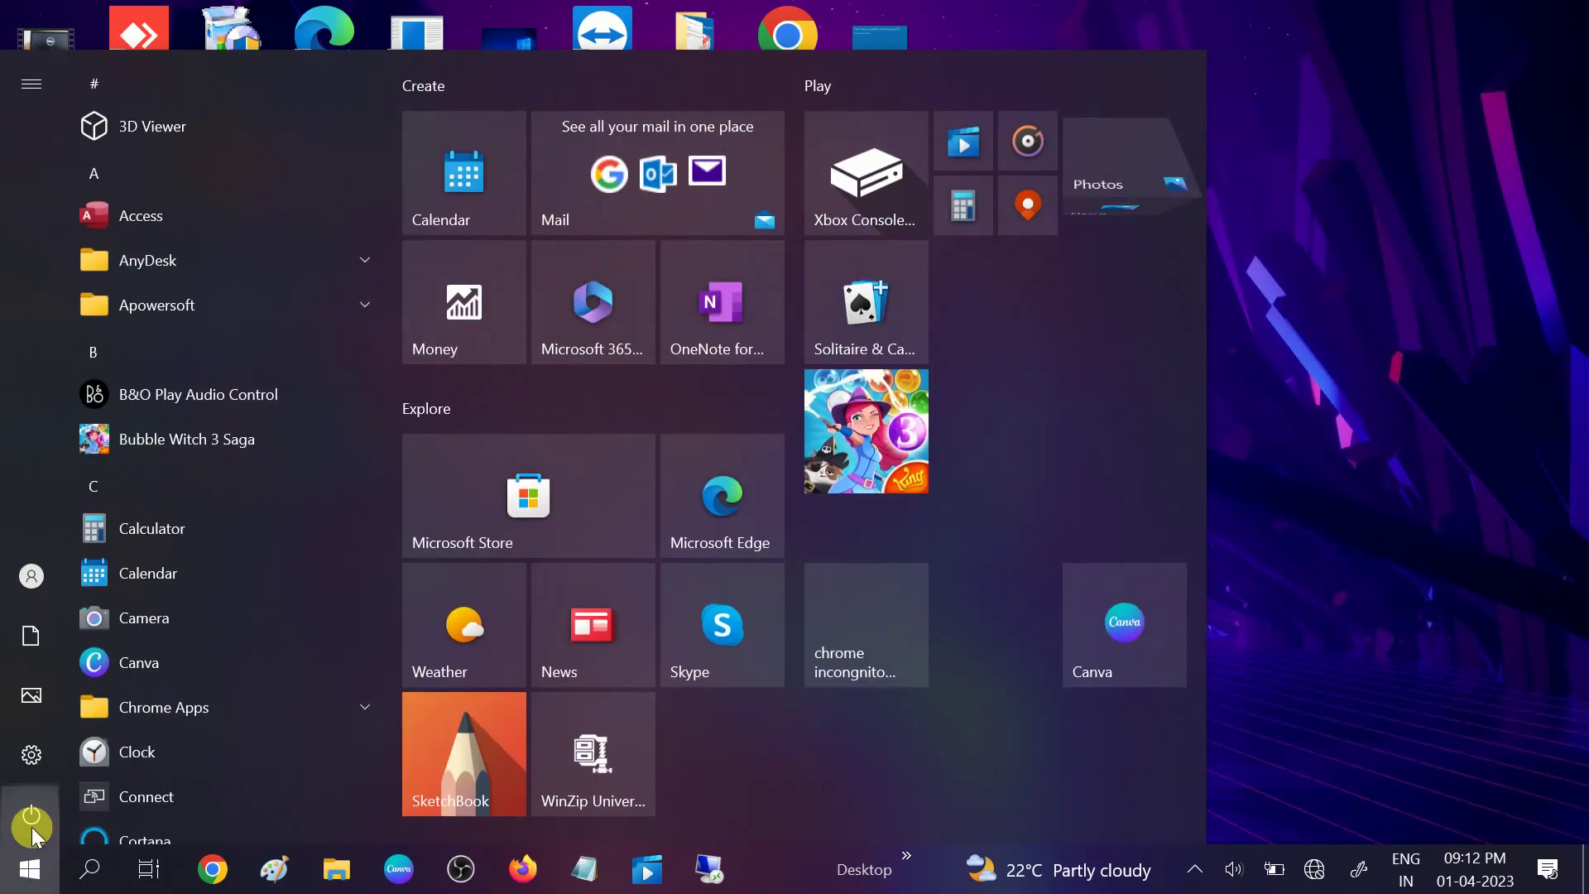
mouse_move(33, 817)
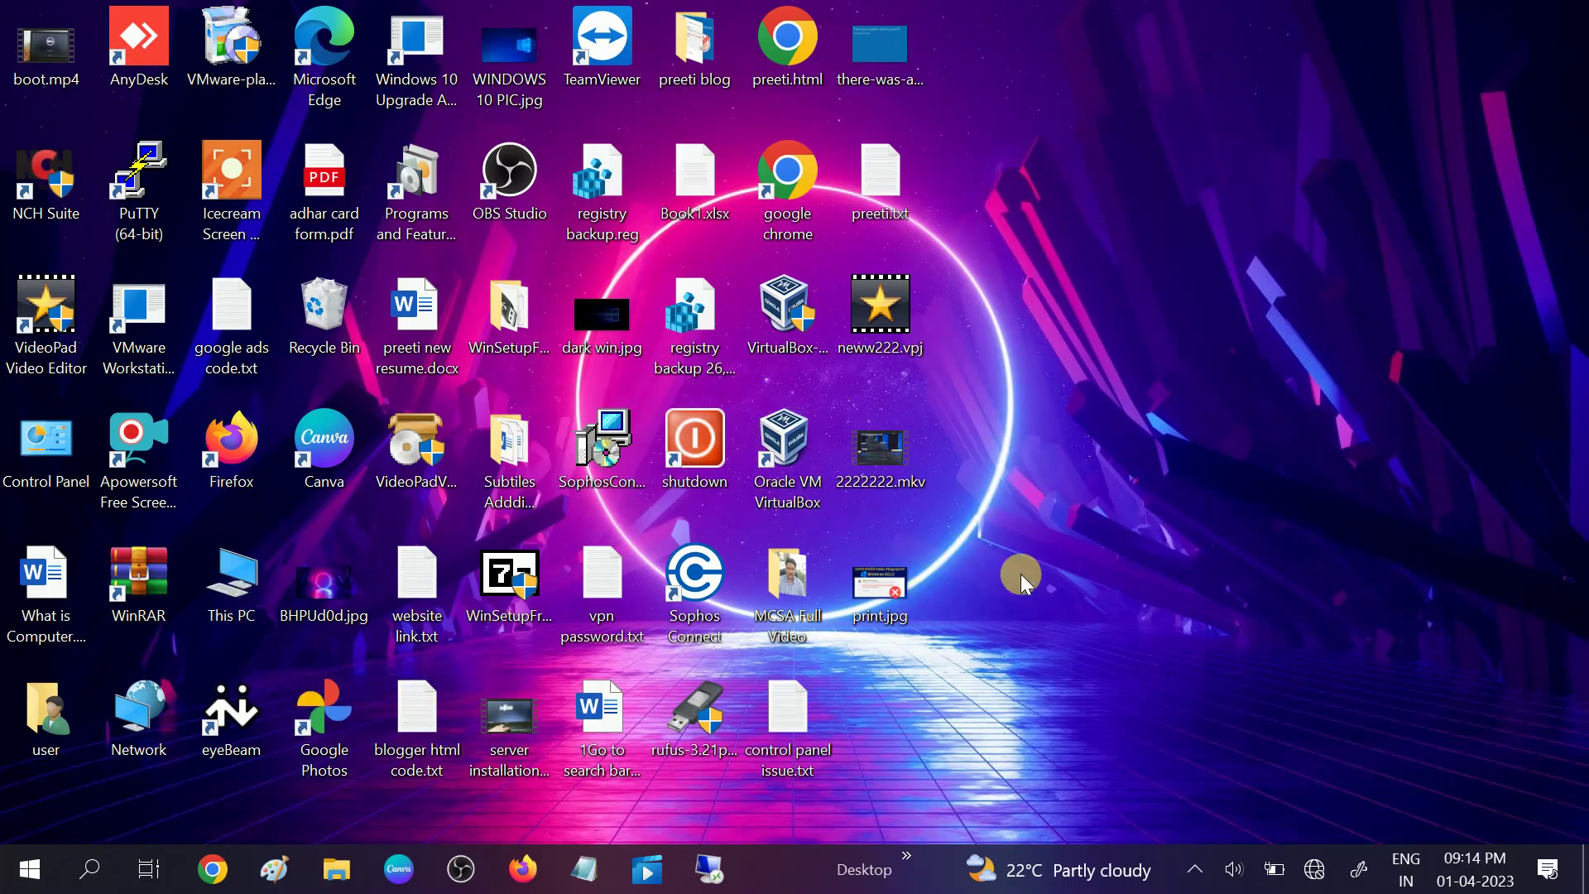
Check the list of available Wi-Fi networks and close it.
left_click(1316, 870)
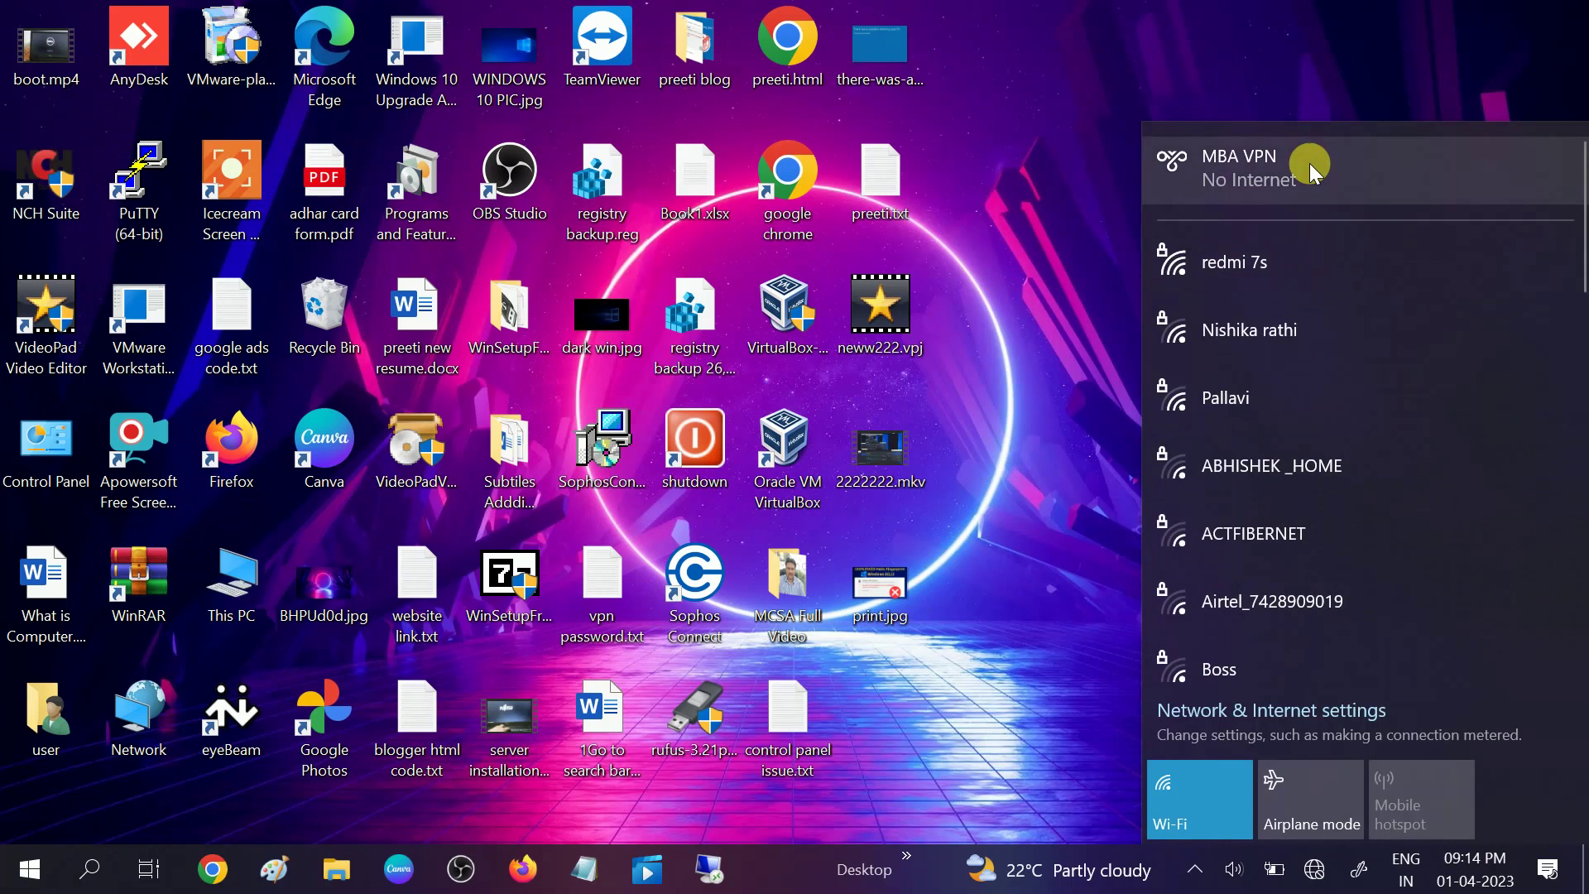
left_click(973, 519)
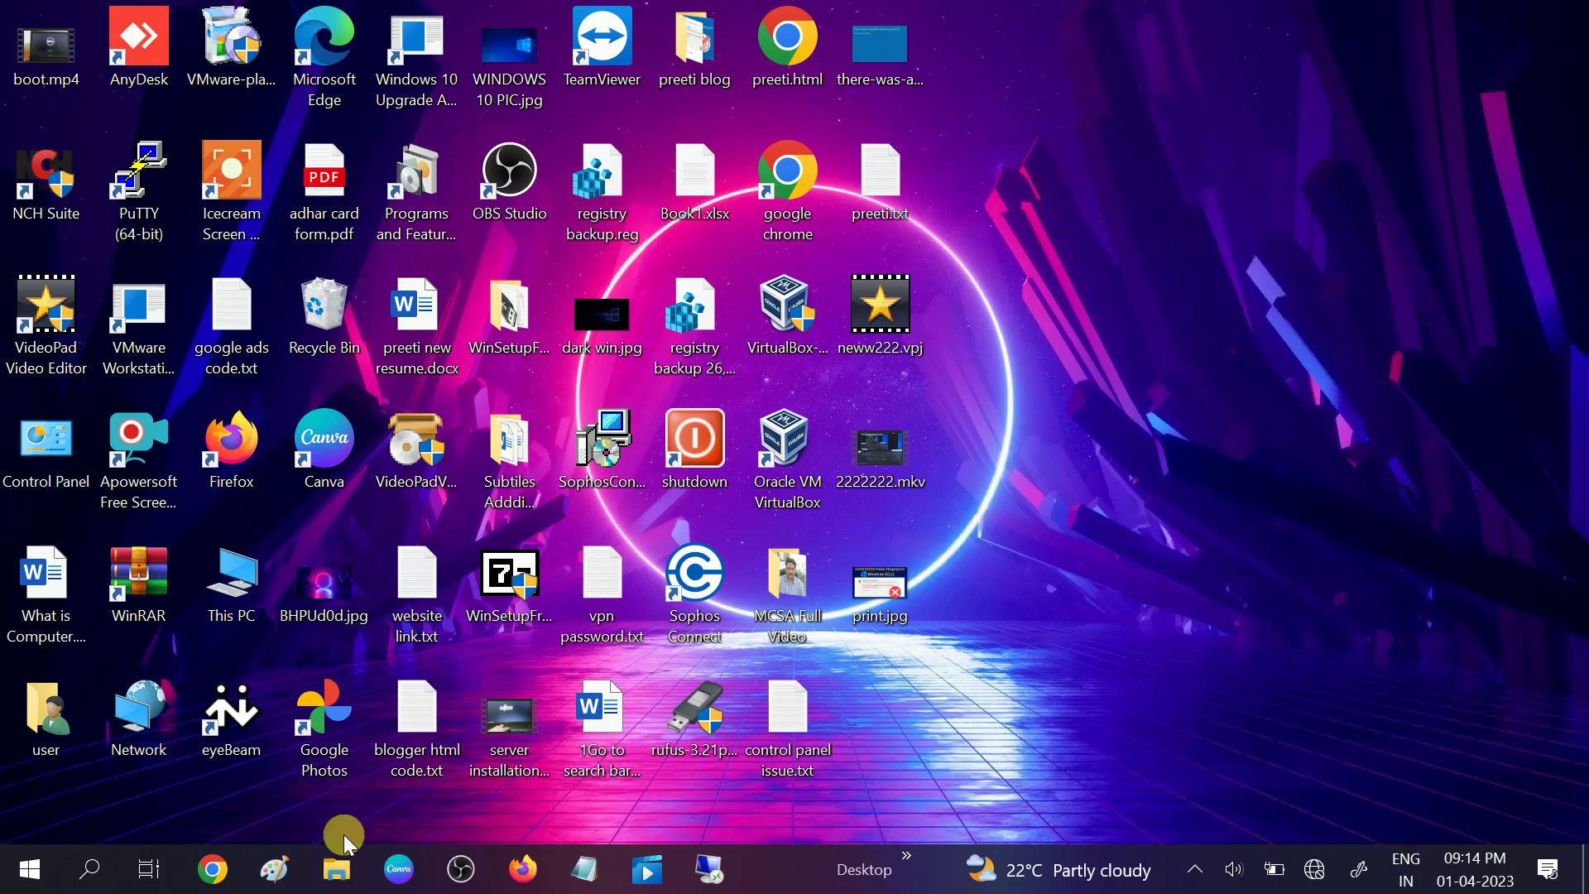
Open Device Manager, check for the Intel(R) Dual Band Wireless-AC 3168 under the network adapters, and close the window.
left_click(101, 875)
type("des")
key("Escape")
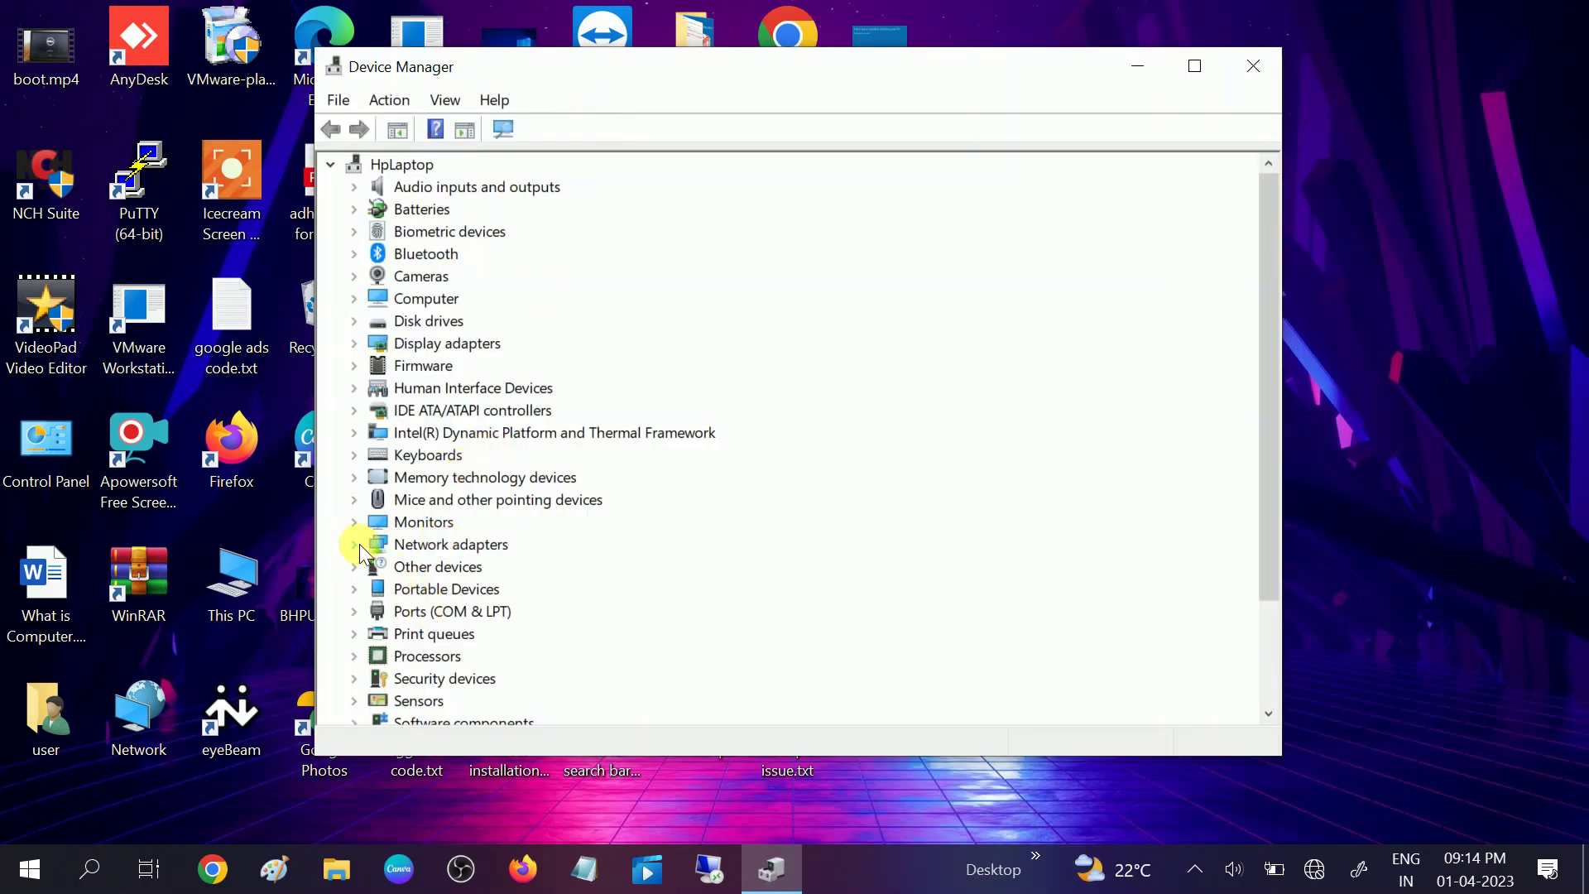
left_click(355, 545)
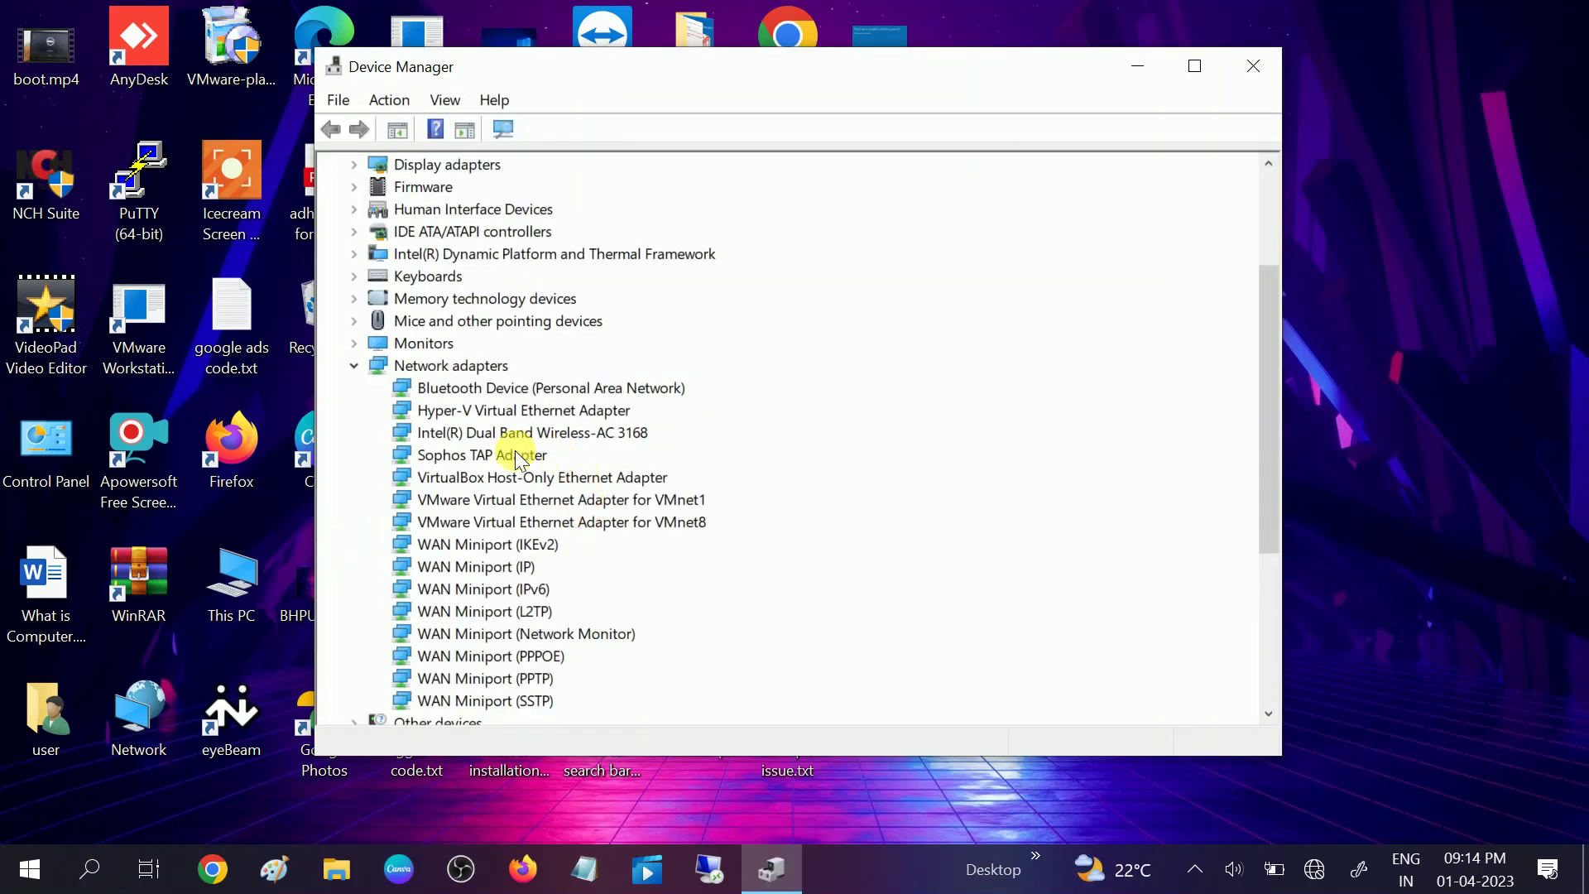
left_click(459, 433)
left_click(477, 463)
left_click(472, 437)
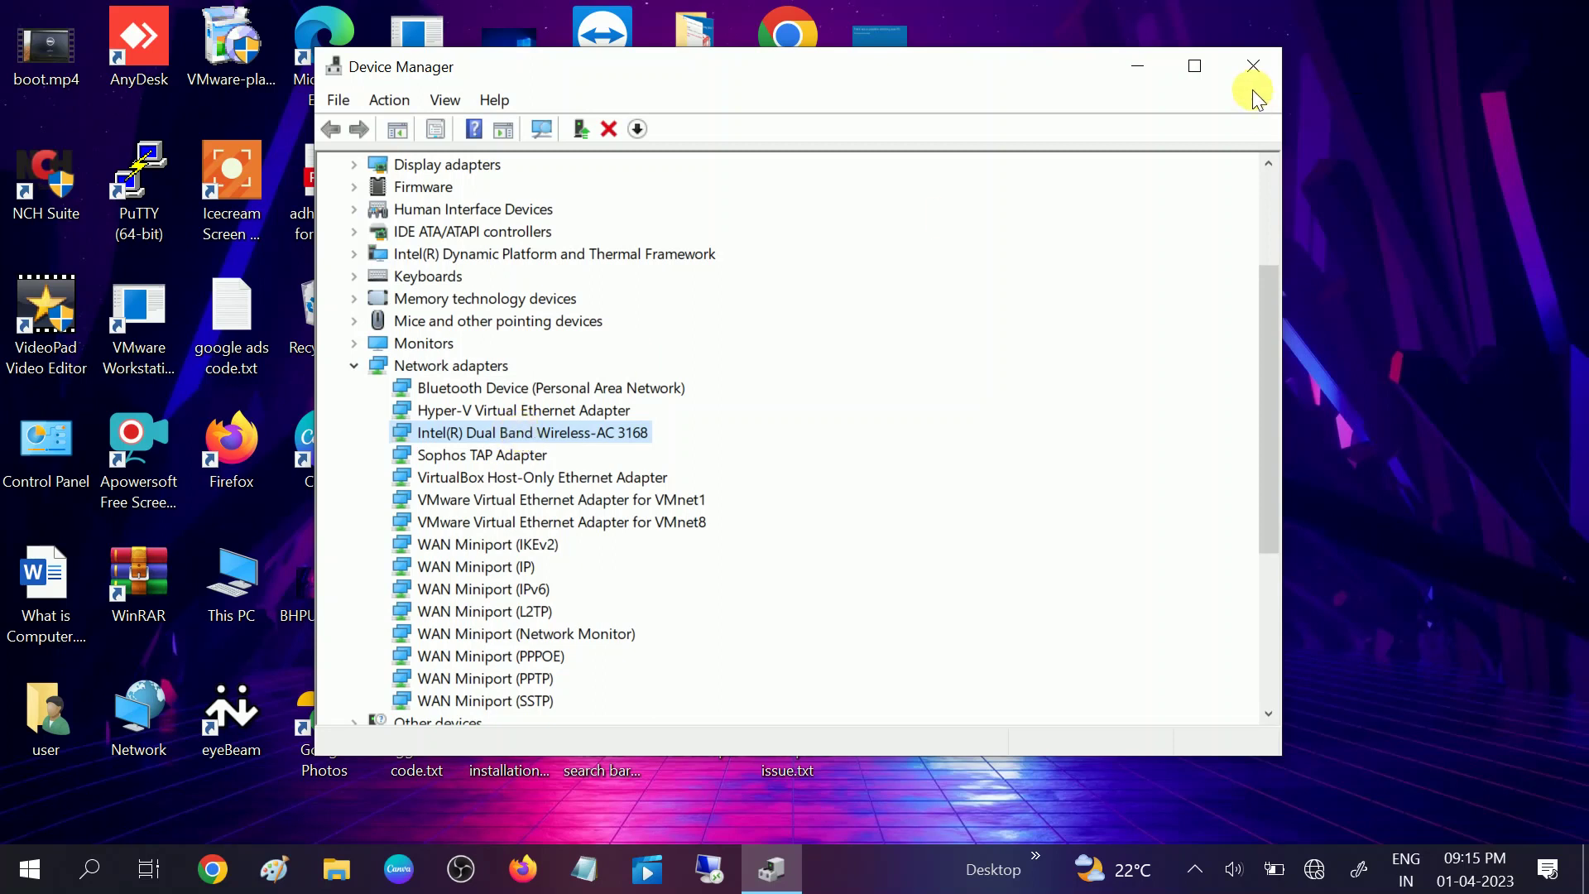
left_click(1252, 68)
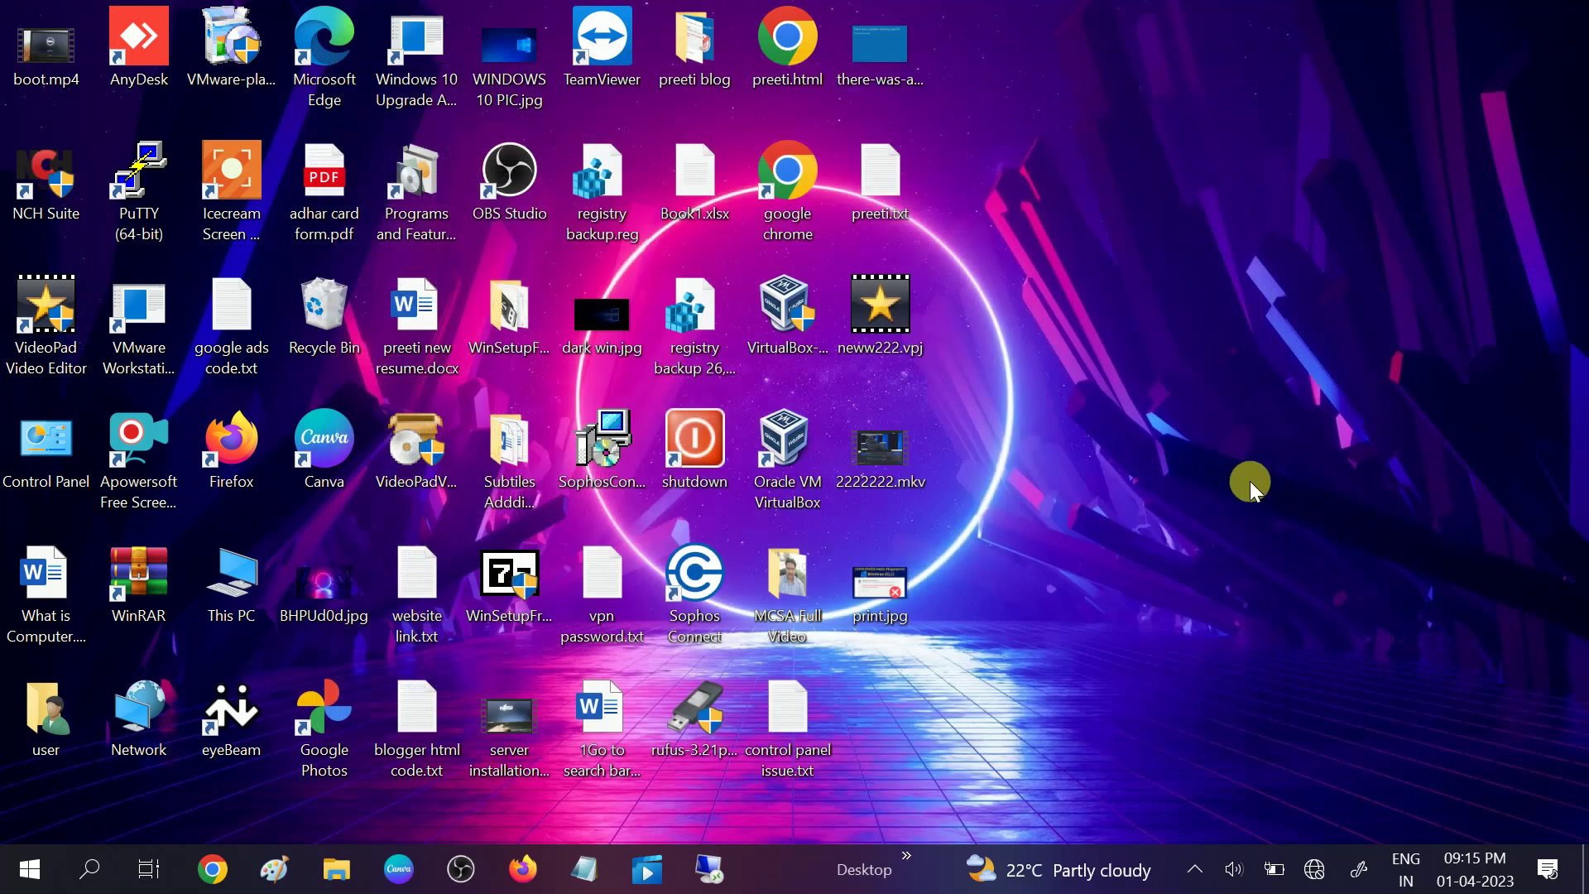
Reopen the list of available networks, select an entry near its beginning, and dismiss the list.
left_click(1315, 868)
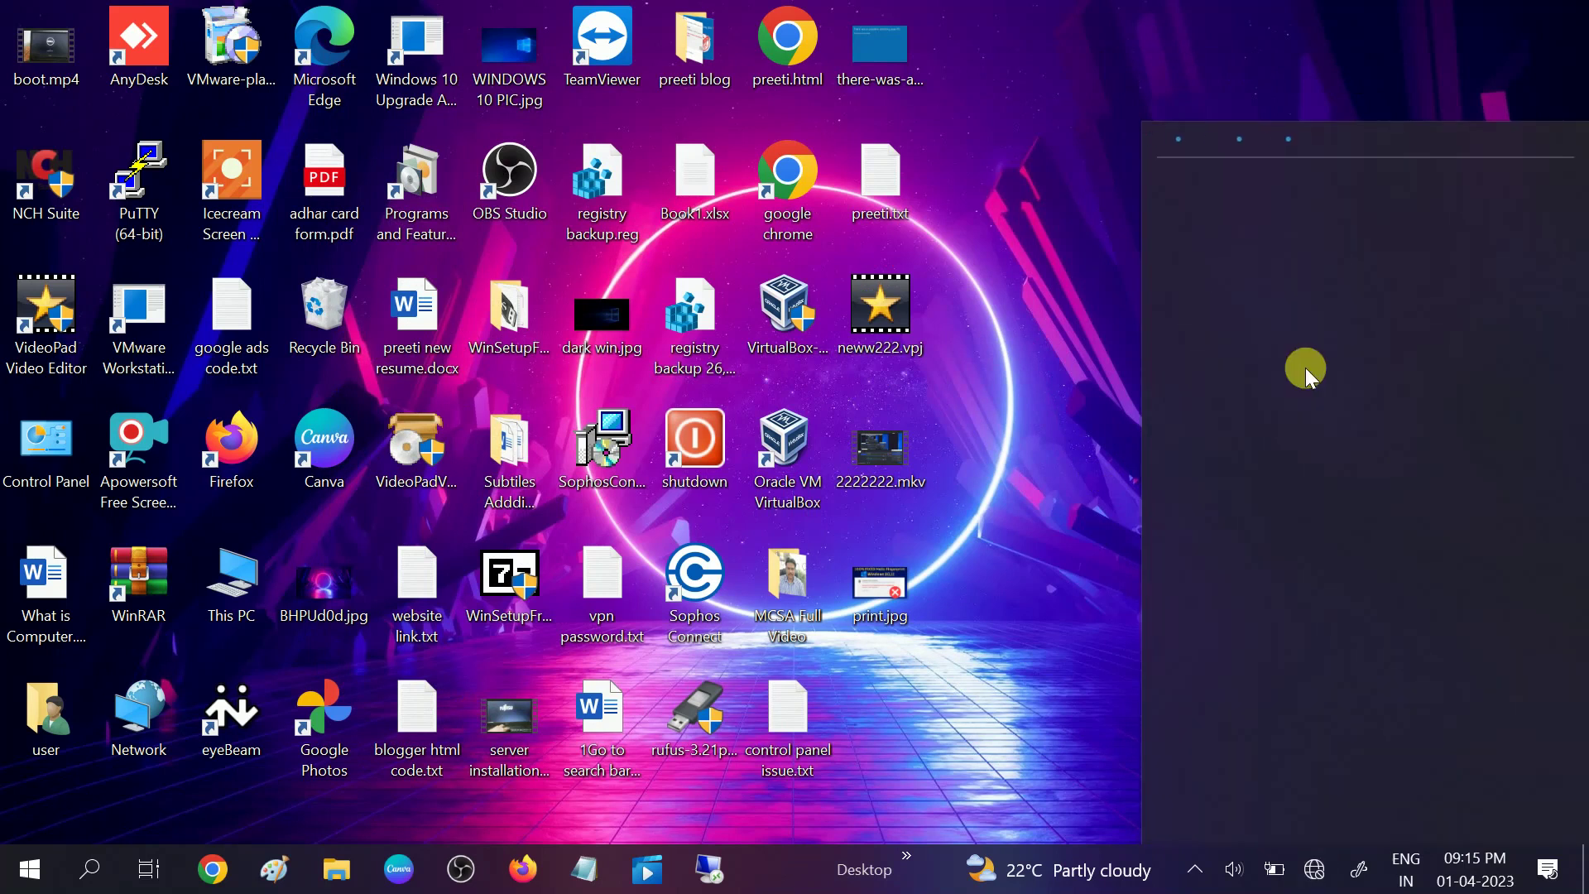
left_click(1291, 267)
left_click(1079, 542)
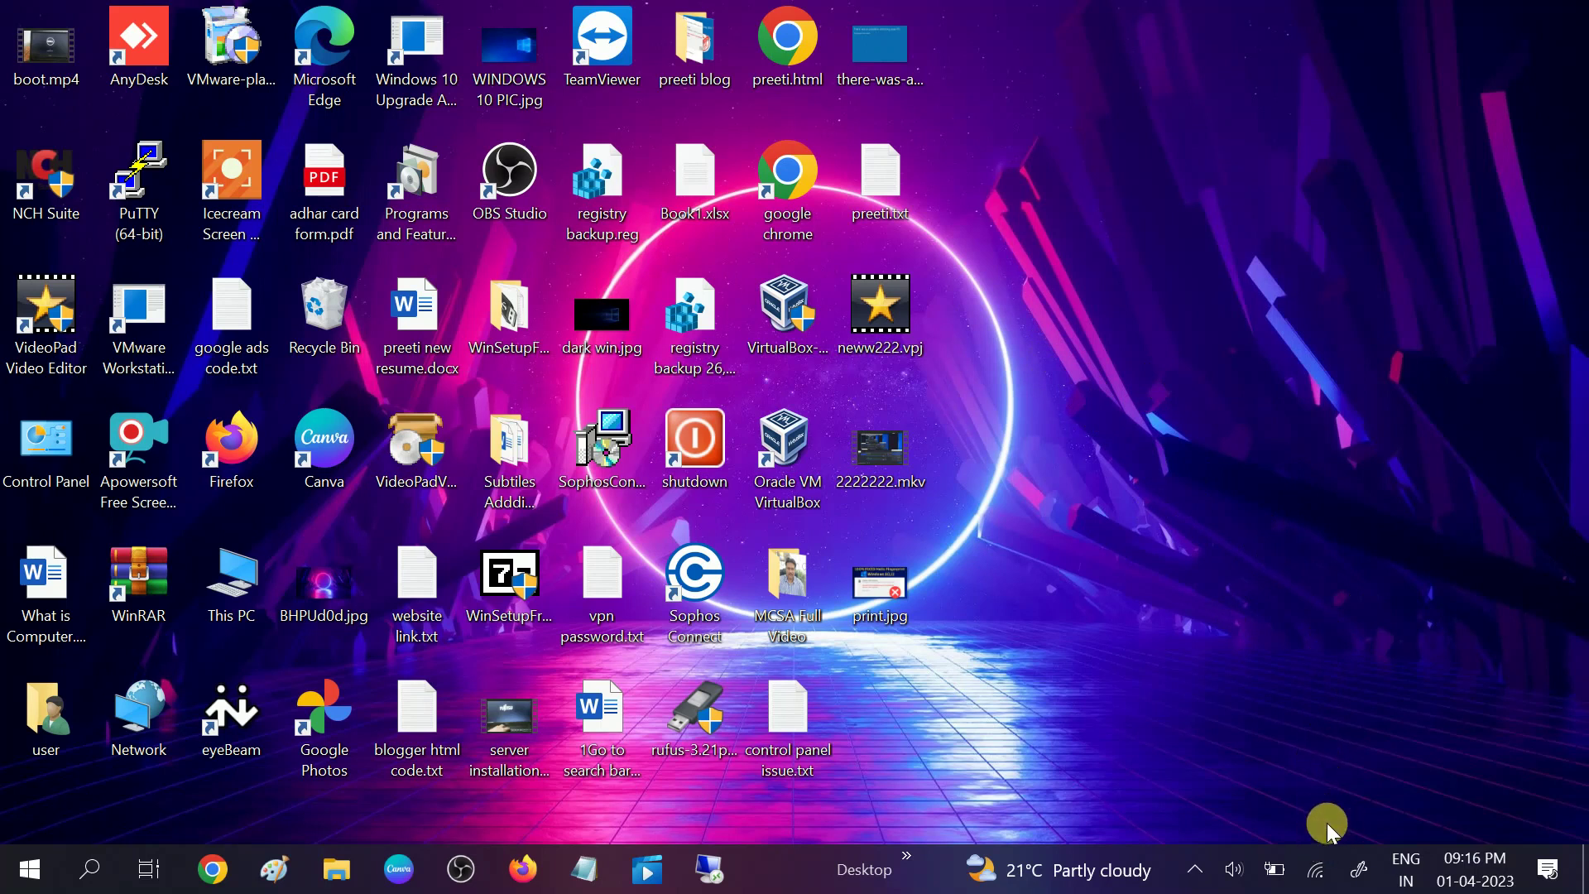
Switch to Google Chrome and search the web for "intel wifi driver".
double_click(799, 190)
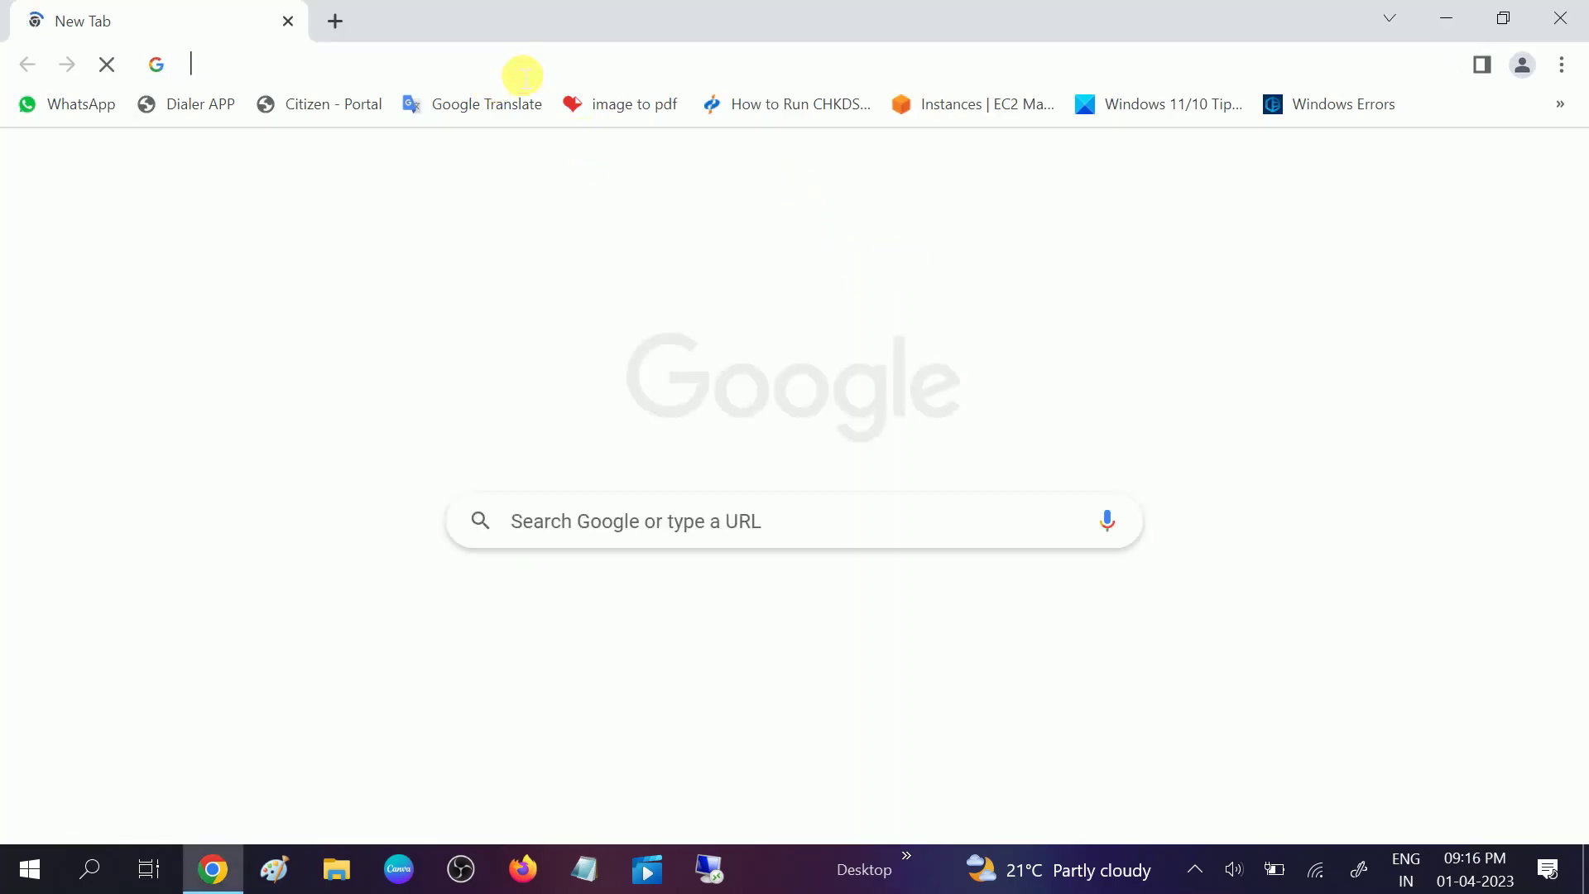
left_click(523, 69)
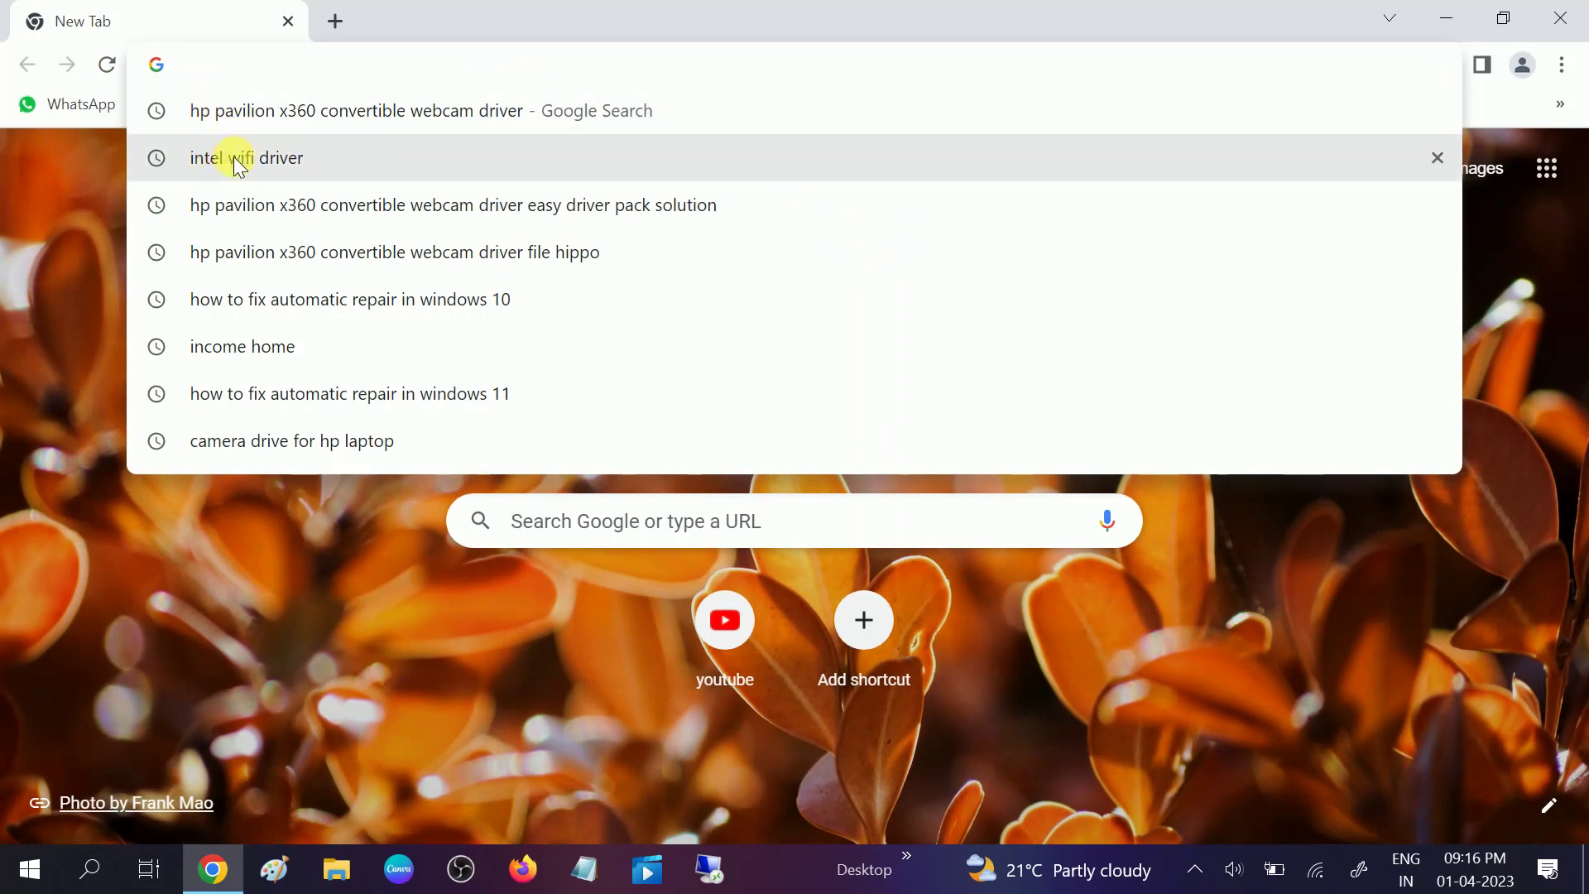
left_click(236, 161)
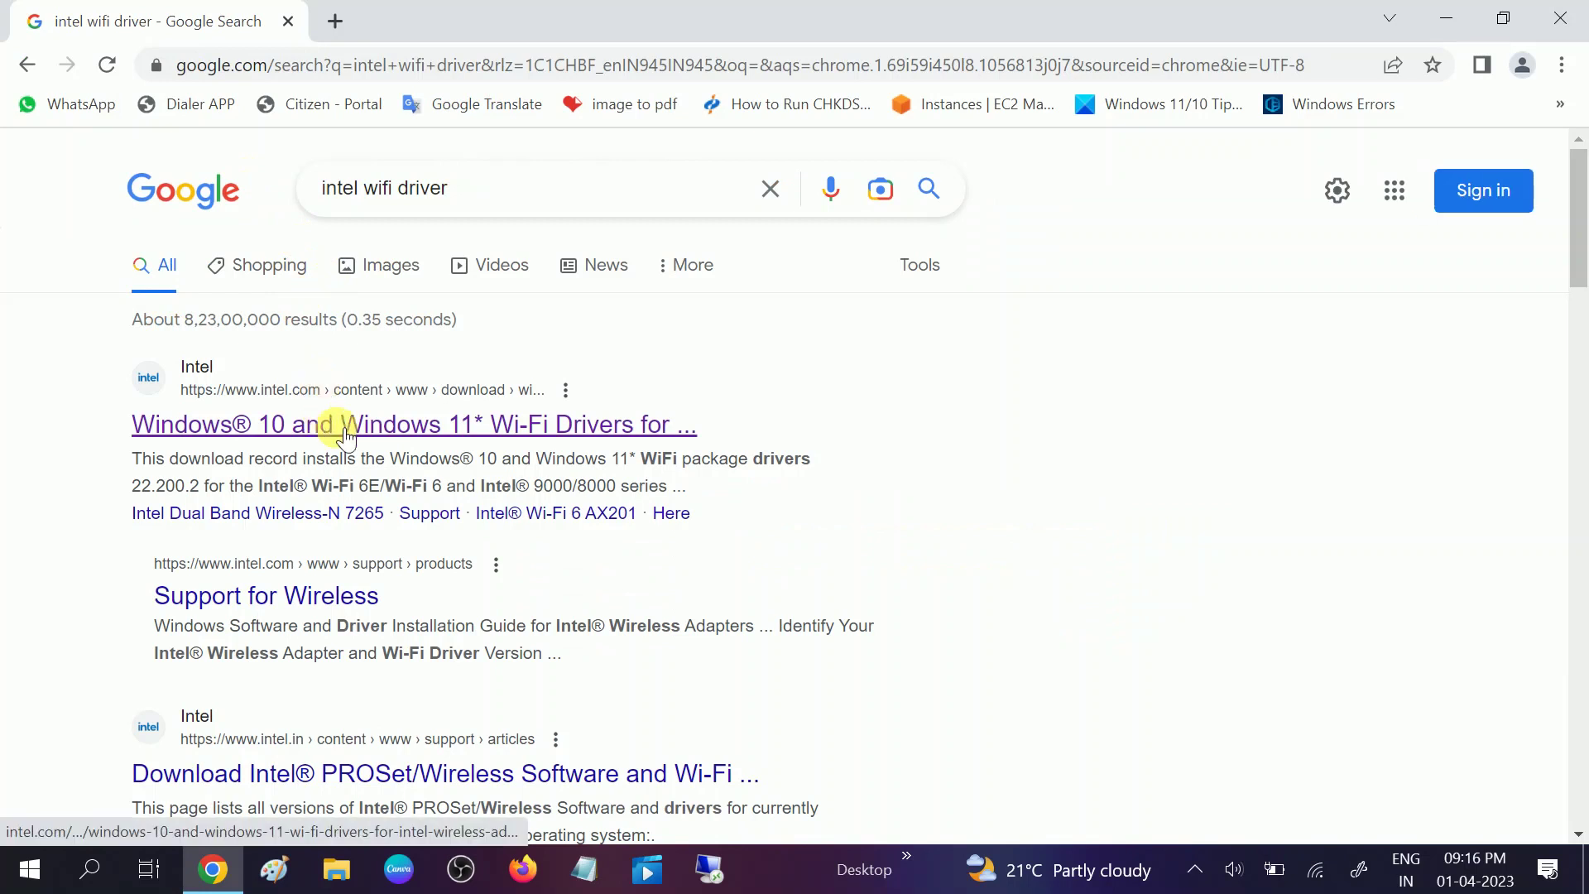
Open Intel's Windows 10 and Windows 11 Wi-Fi drivers page and request the WiFi-22.200.2-Driver64-Win10-Win11.exe download.
left_click(314, 427)
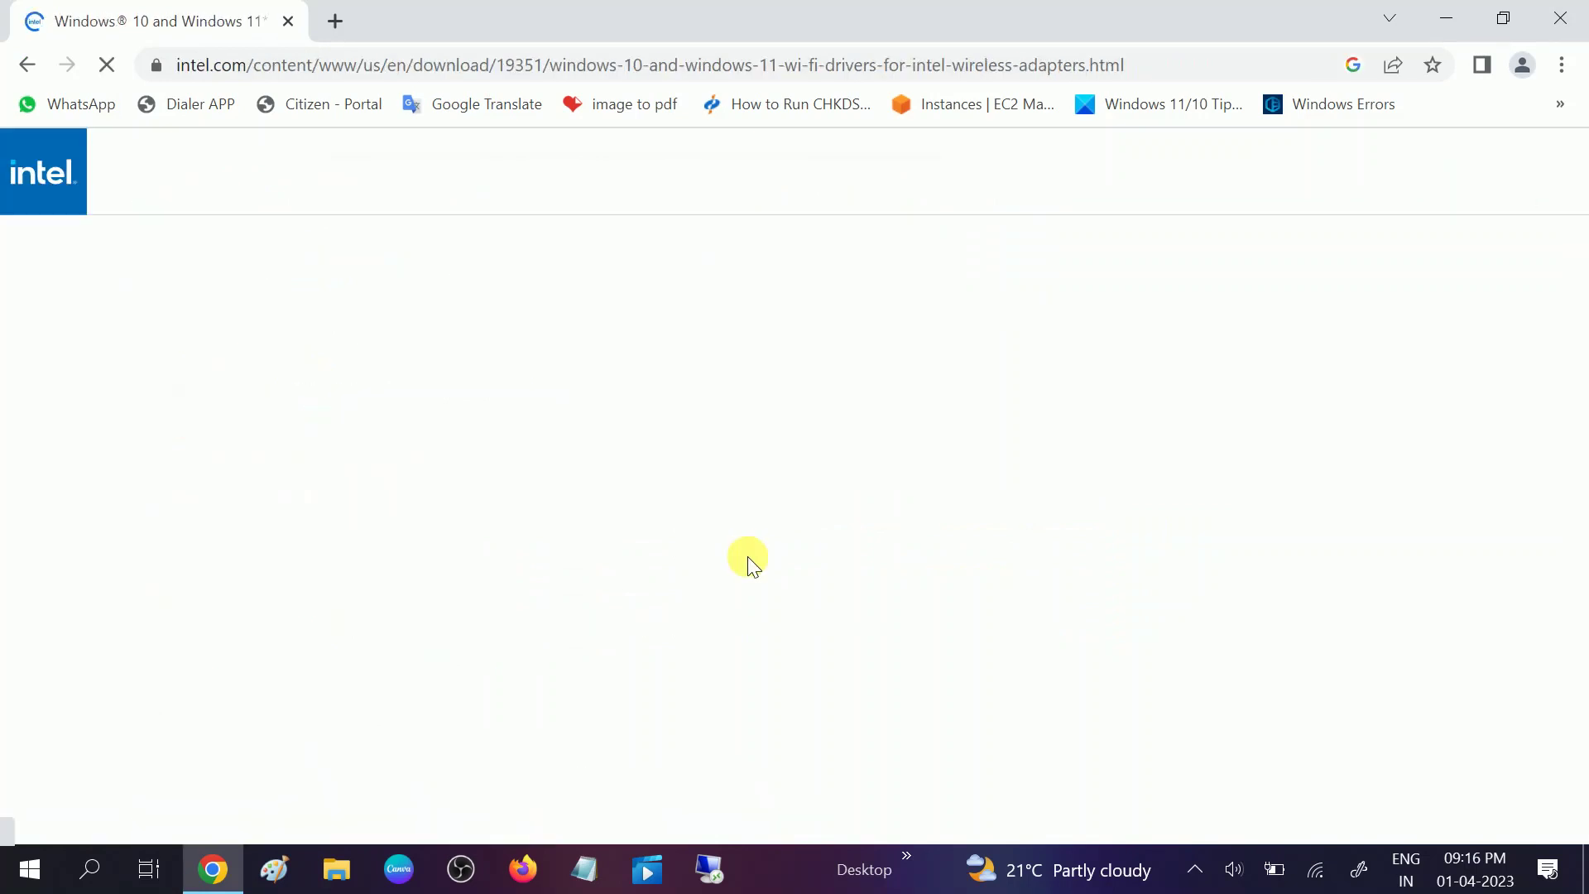
scroll(708, 483, "down", 1)
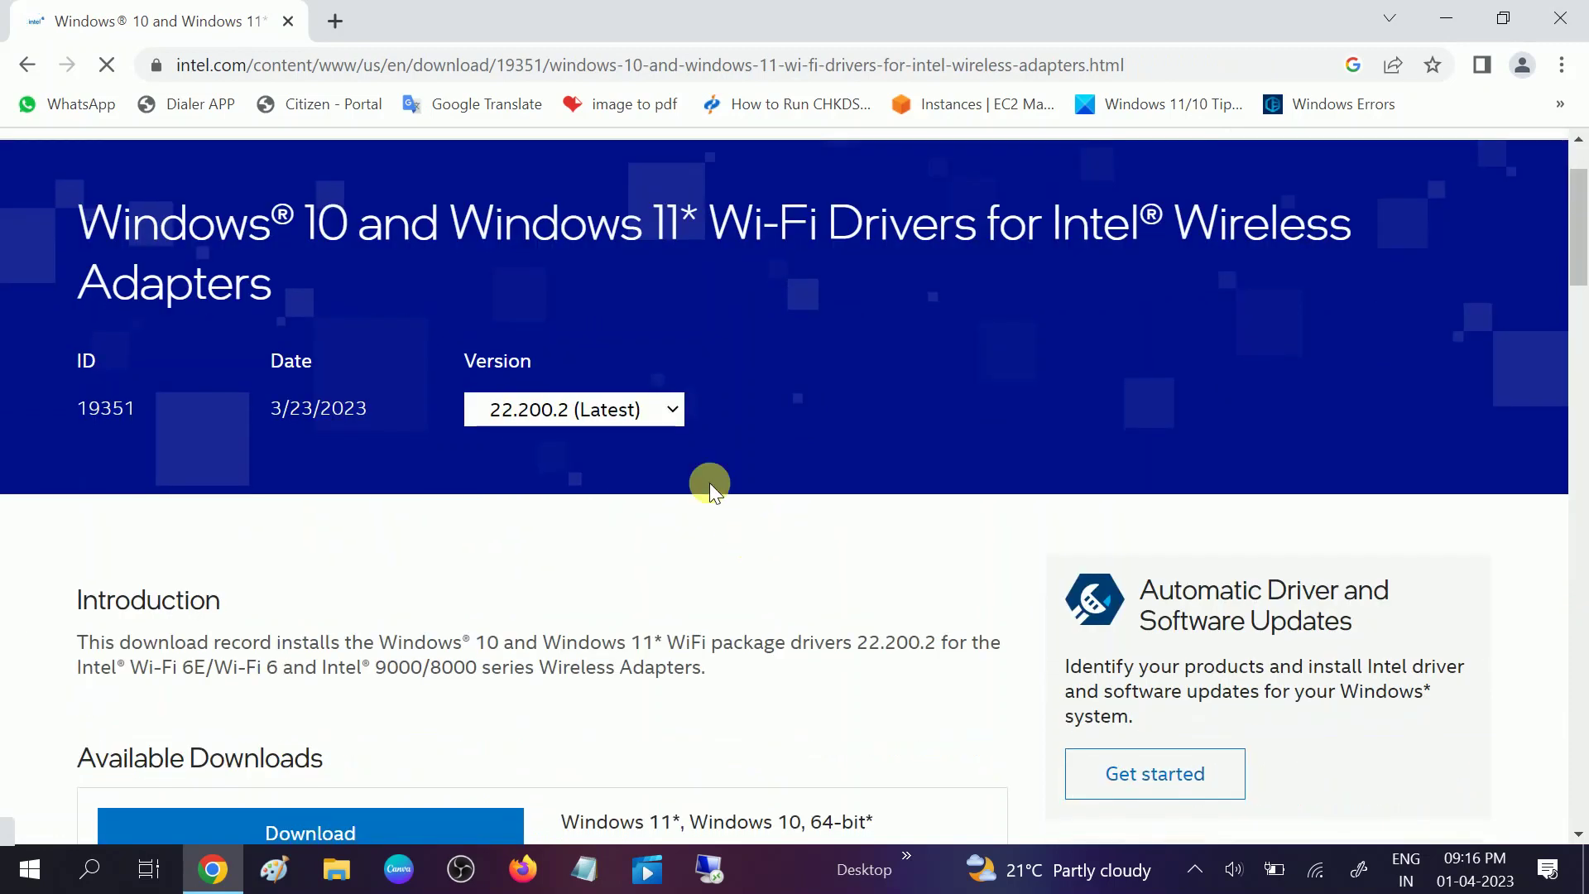
scroll(697, 460, "down", 5)
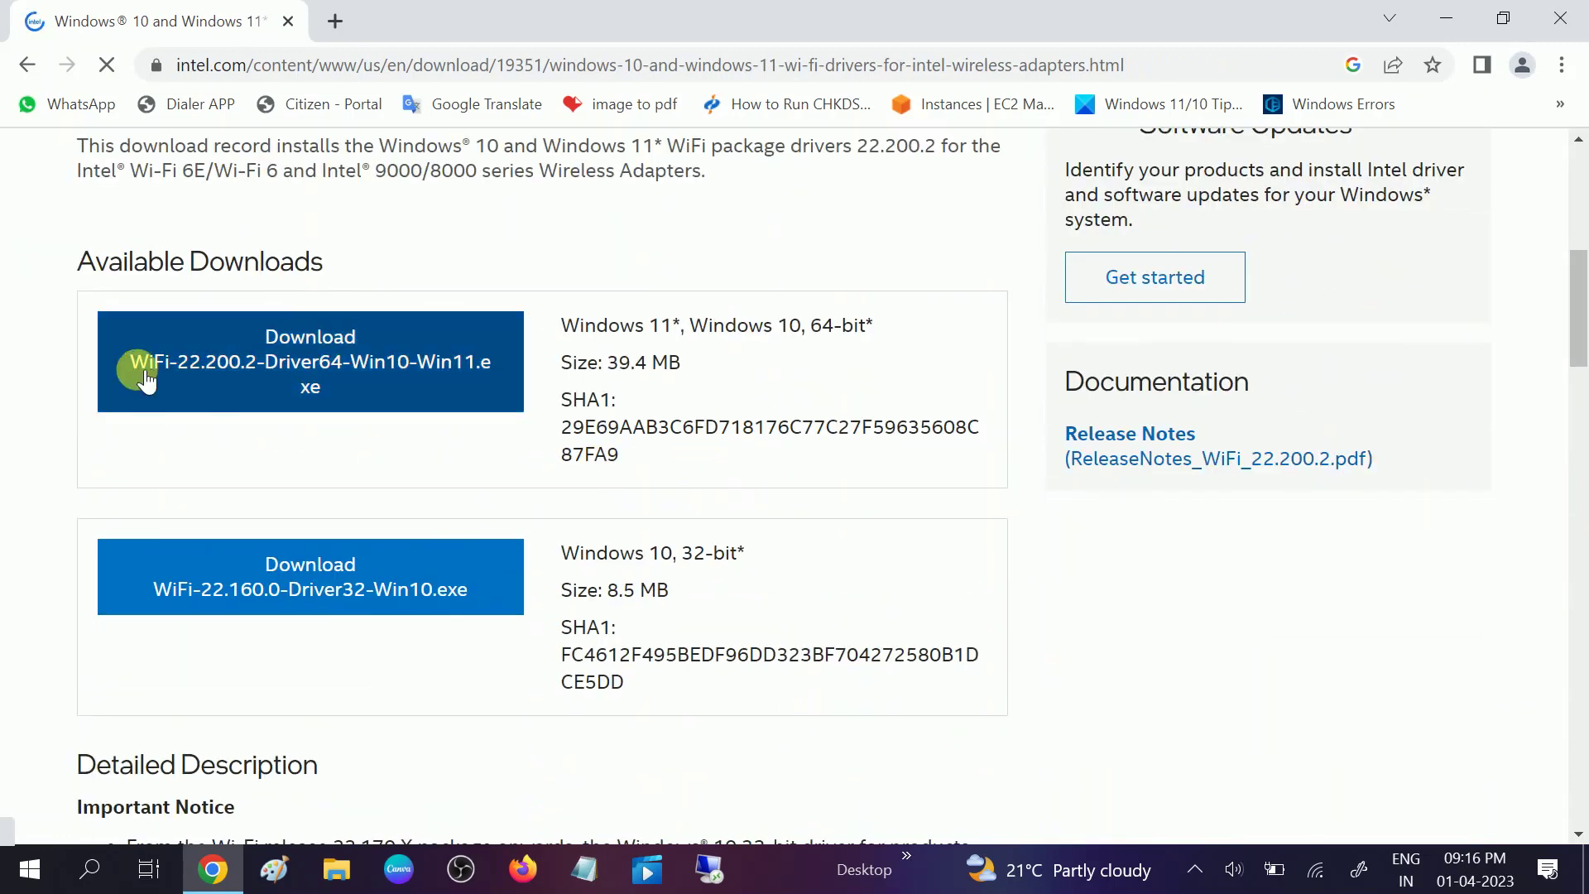
left_click(403, 385)
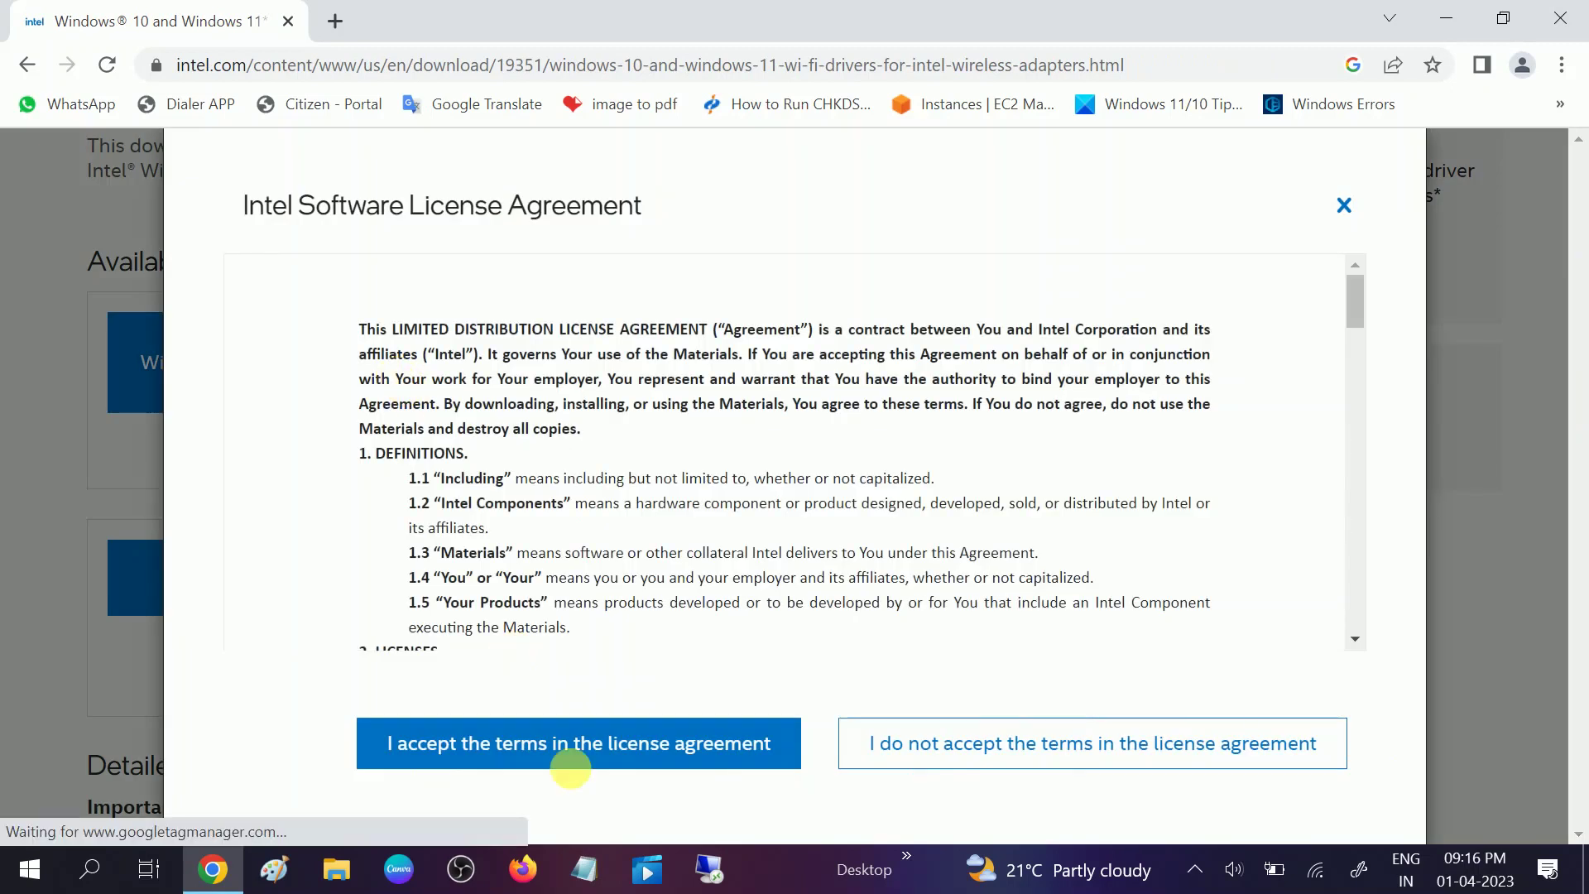
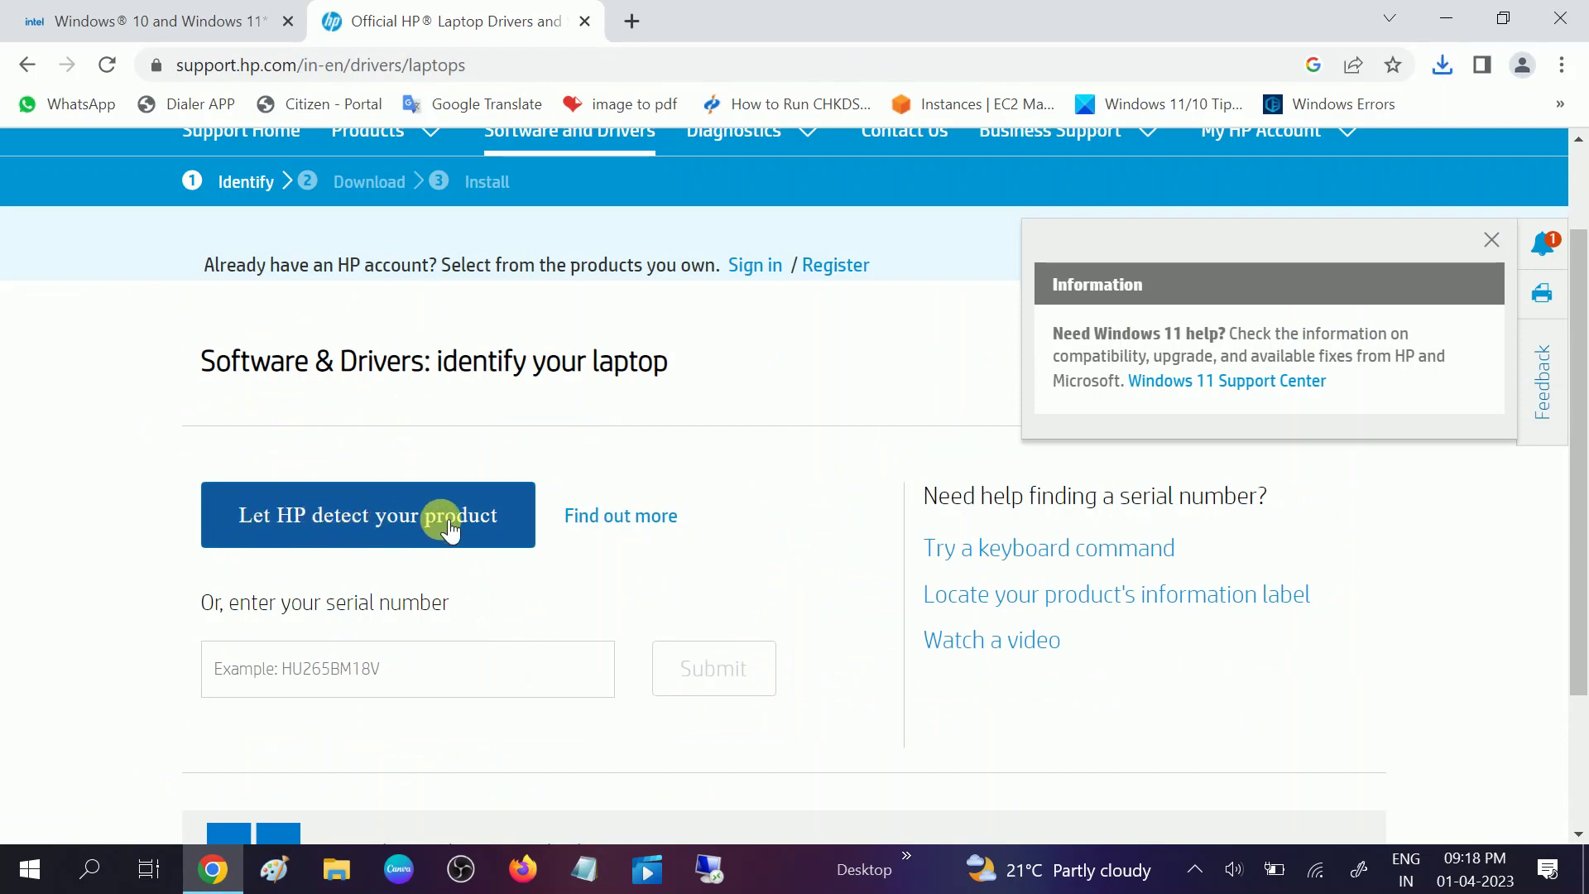
Open a Command Prompt and enter wmic bios get serialnumber to look up the serial number requested by HP's driver page.
left_click(321, 677)
left_click(317, 674)
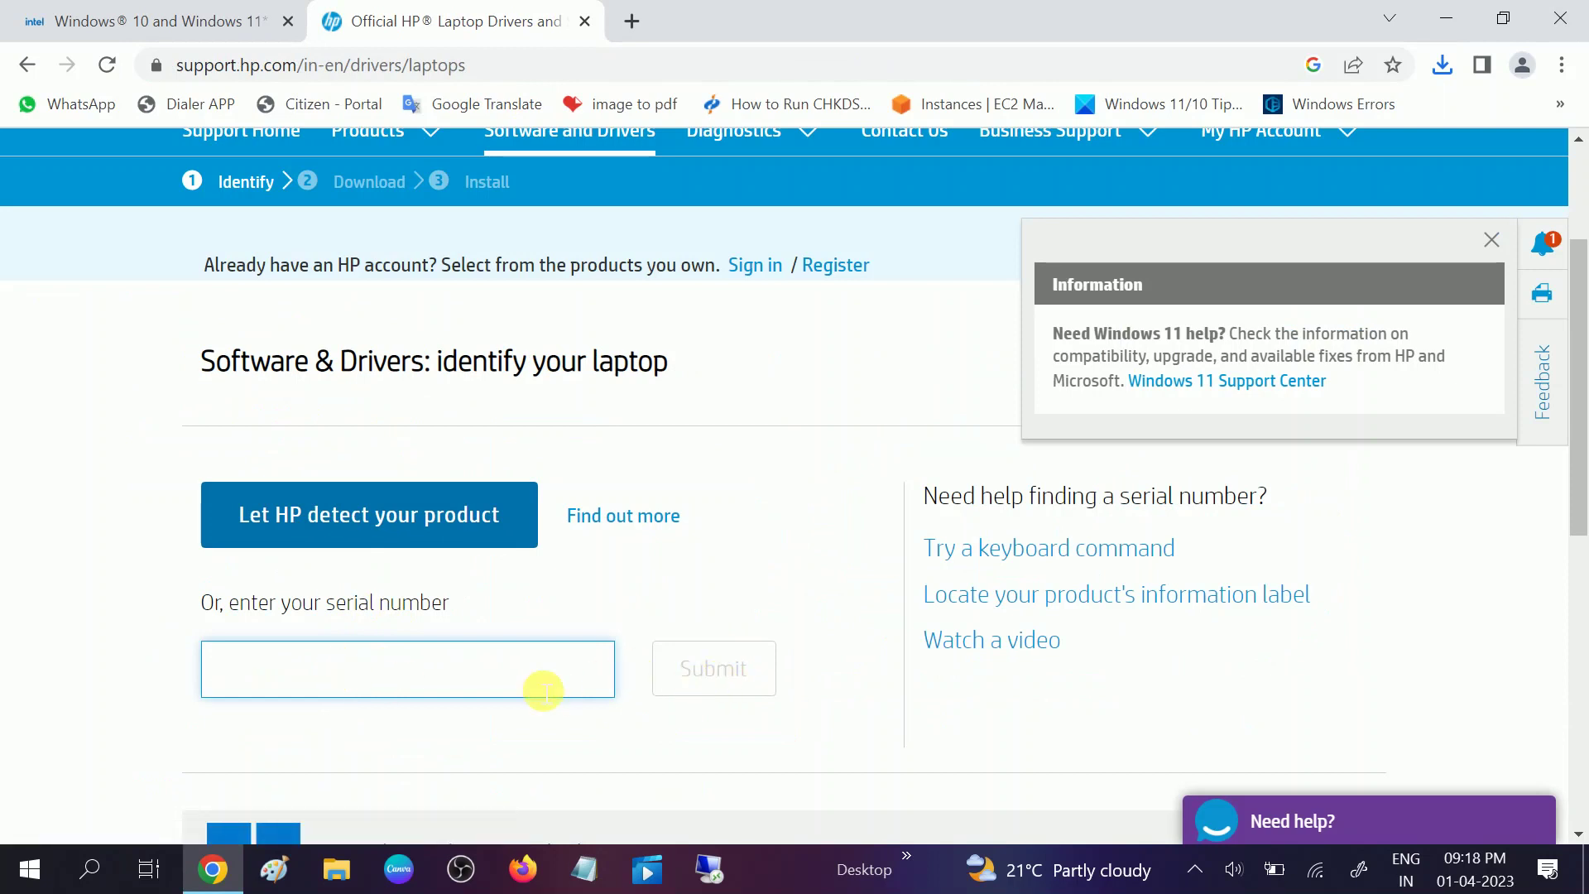
key("super+r")
type("cmd")
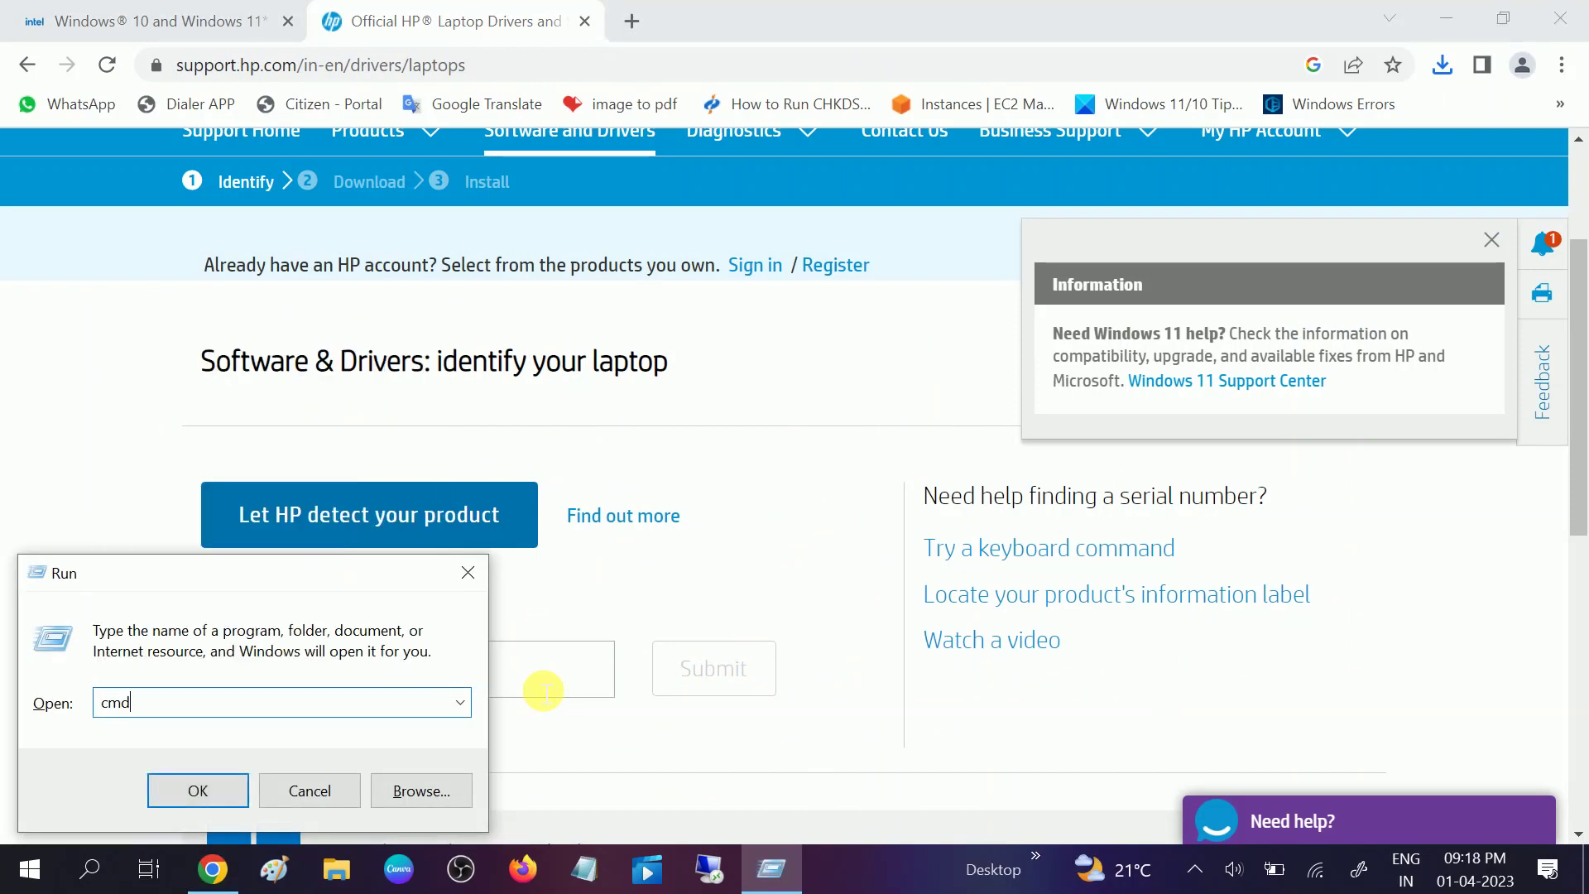
key("Return")
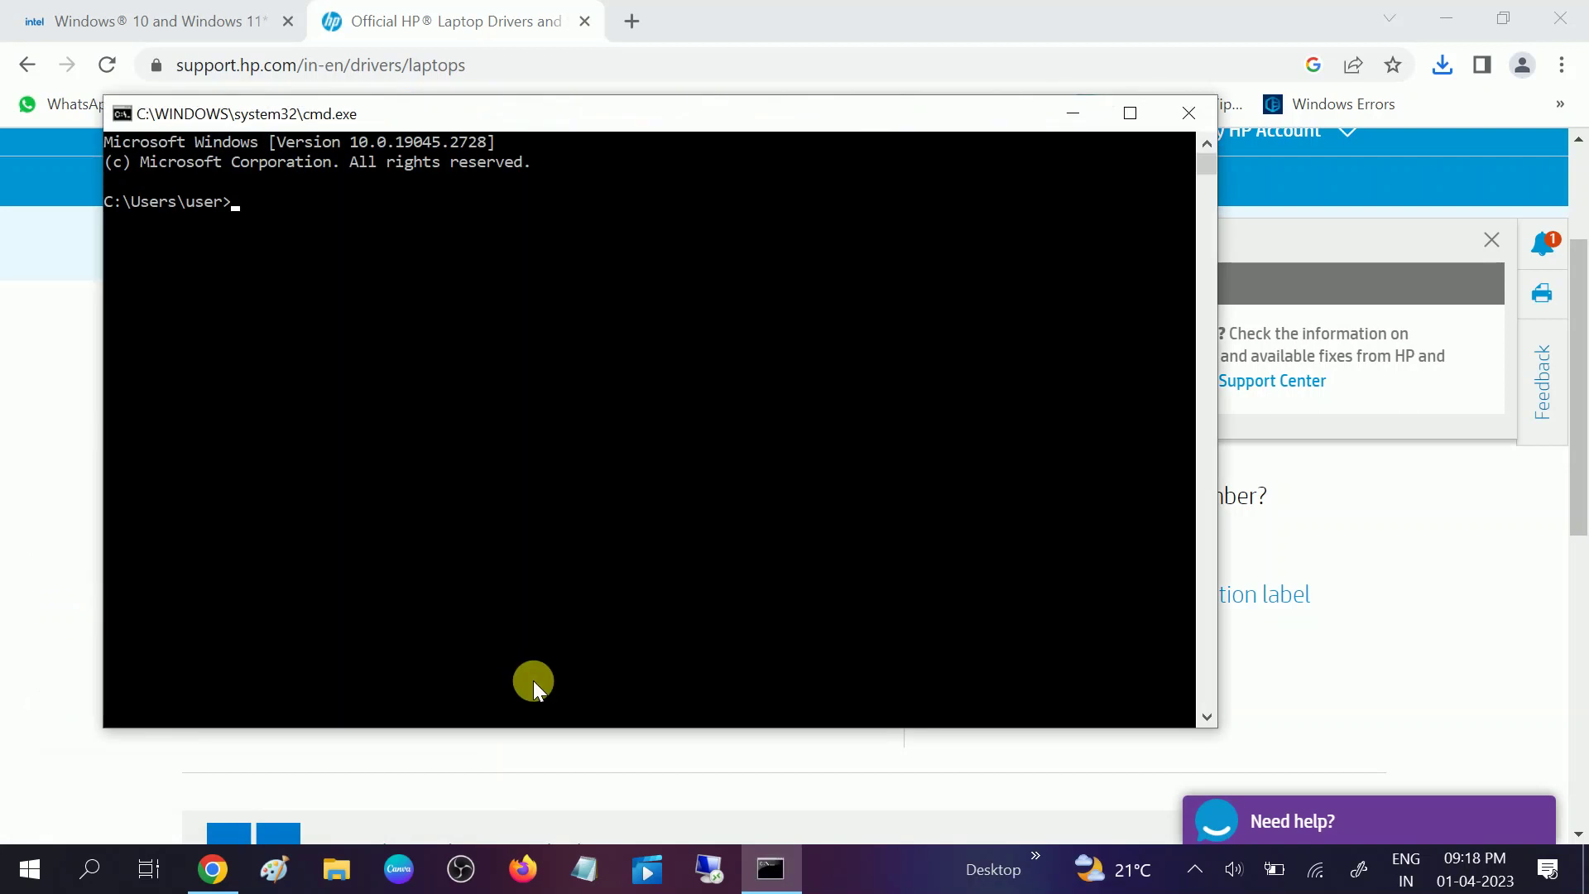
type("wmic b")
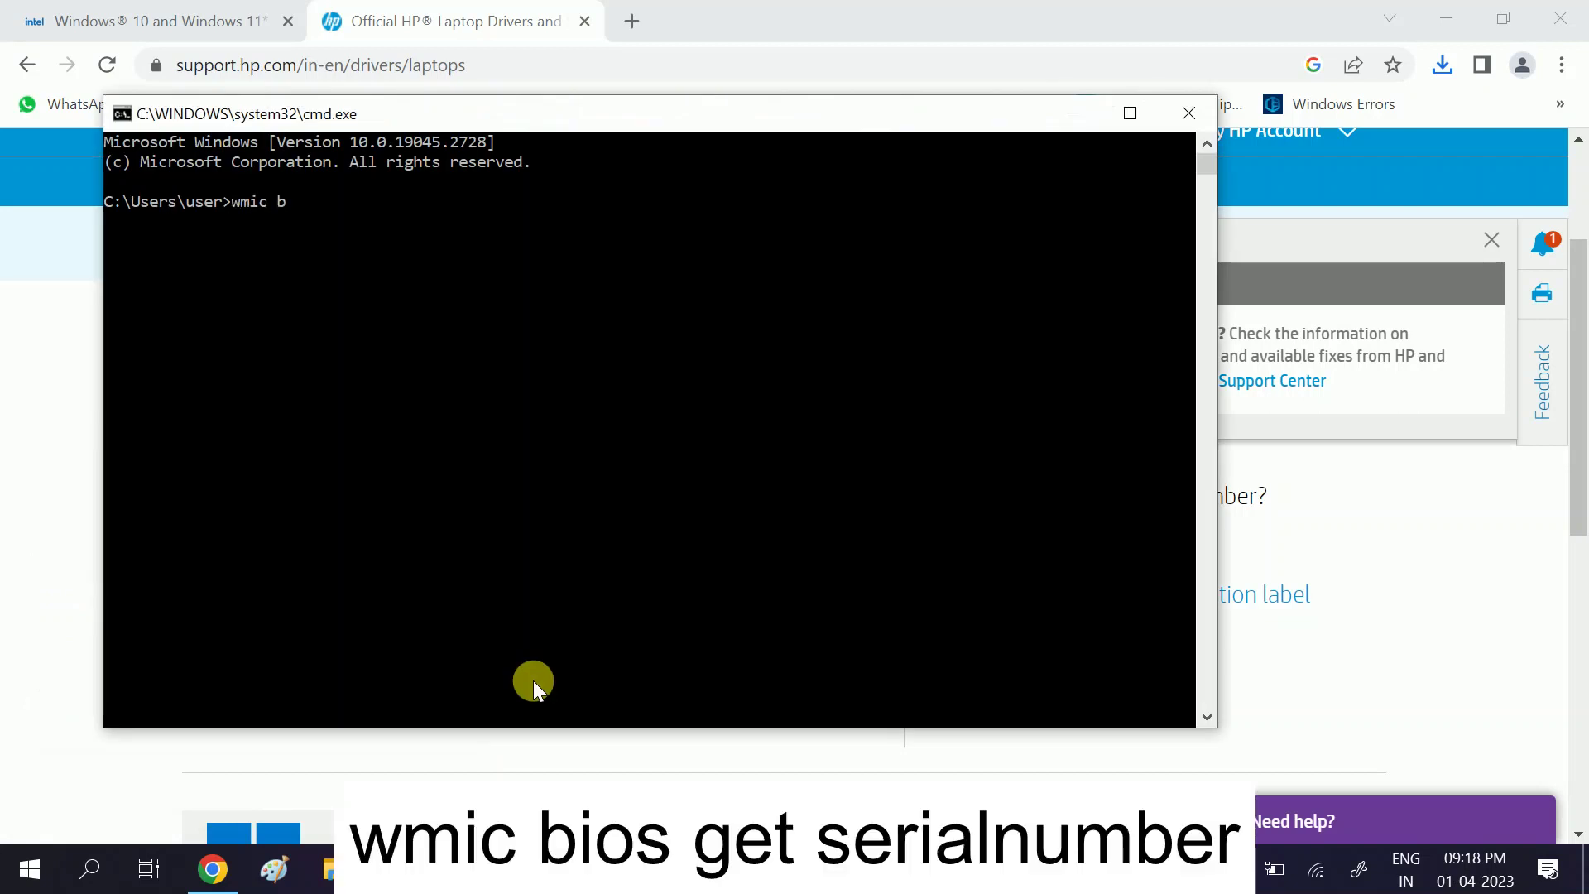
type("ios get seria")
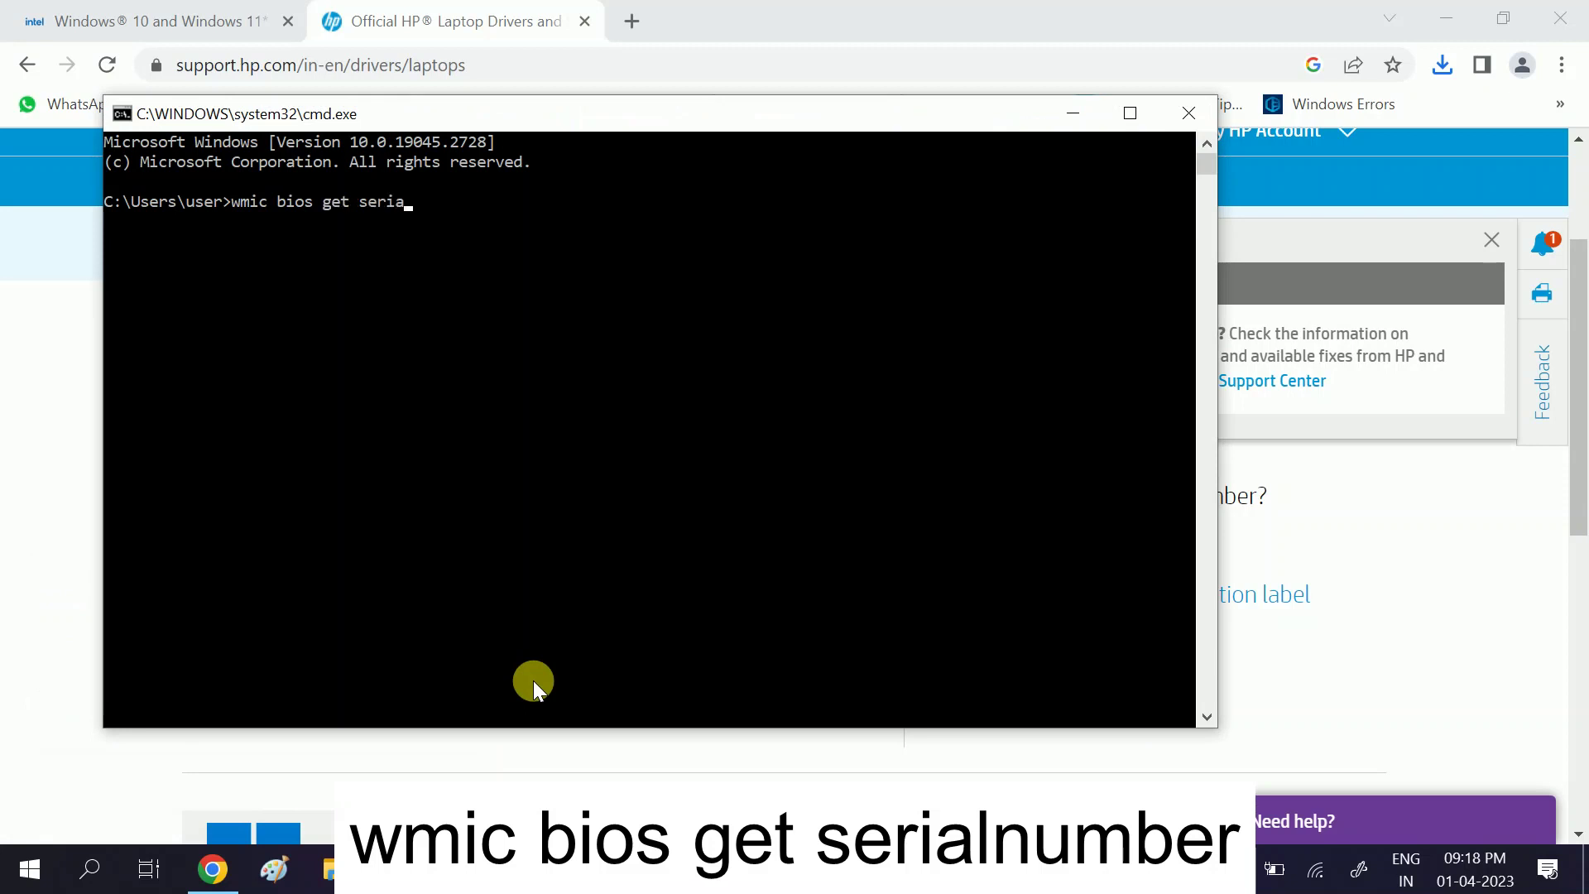
type("lnumber")
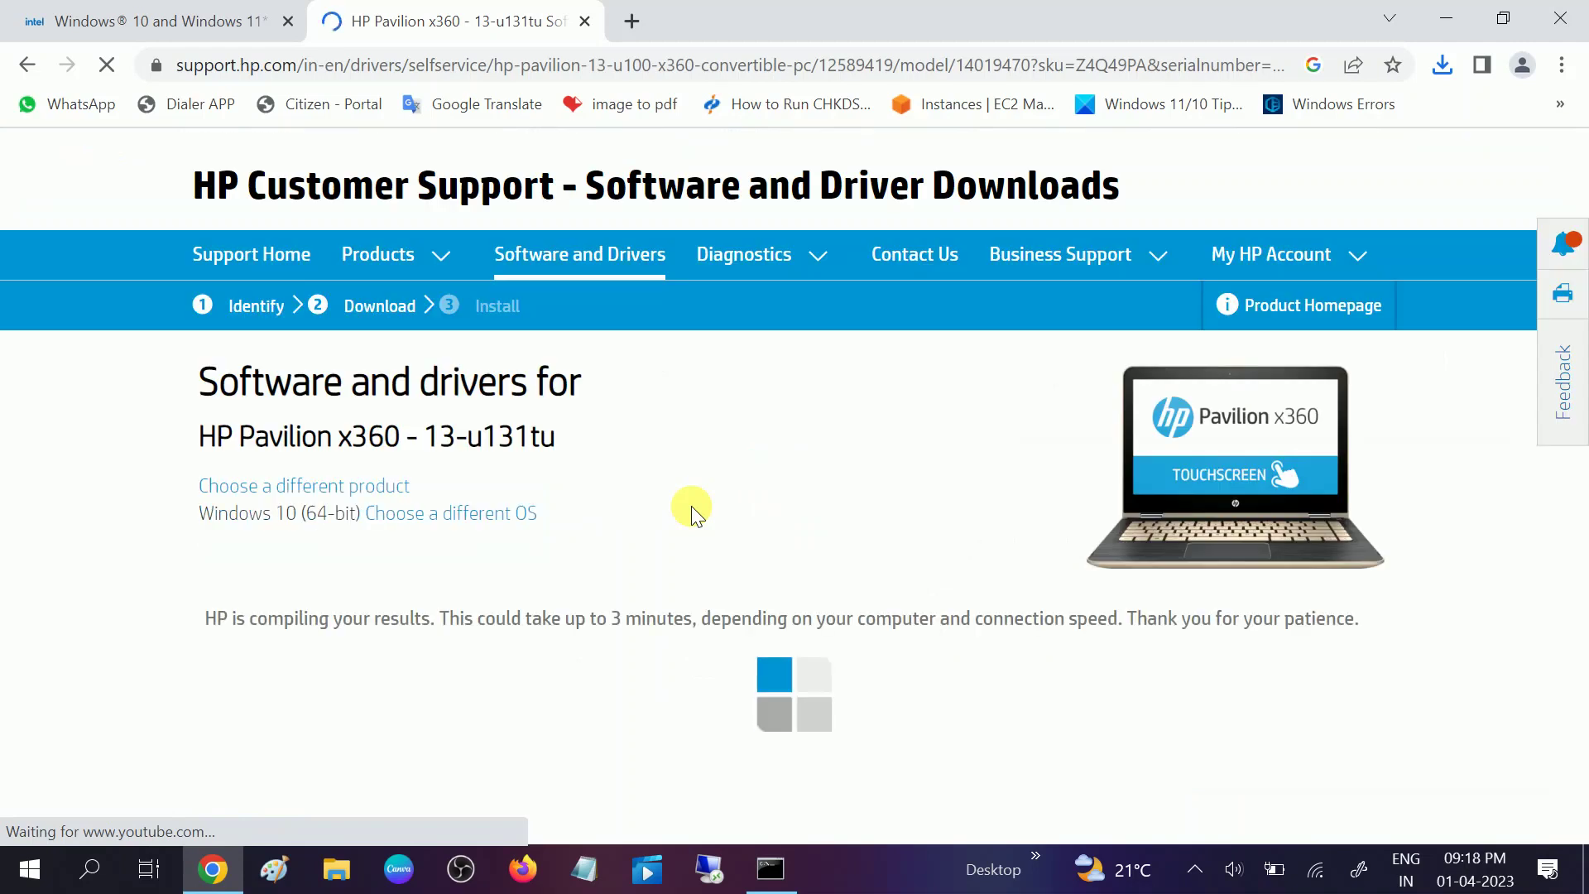
Choose Windows 10 (64-bit) as the operating system version for the HP Pavilion x360 and submit the selection.
scroll(692, 505, "down", 3)
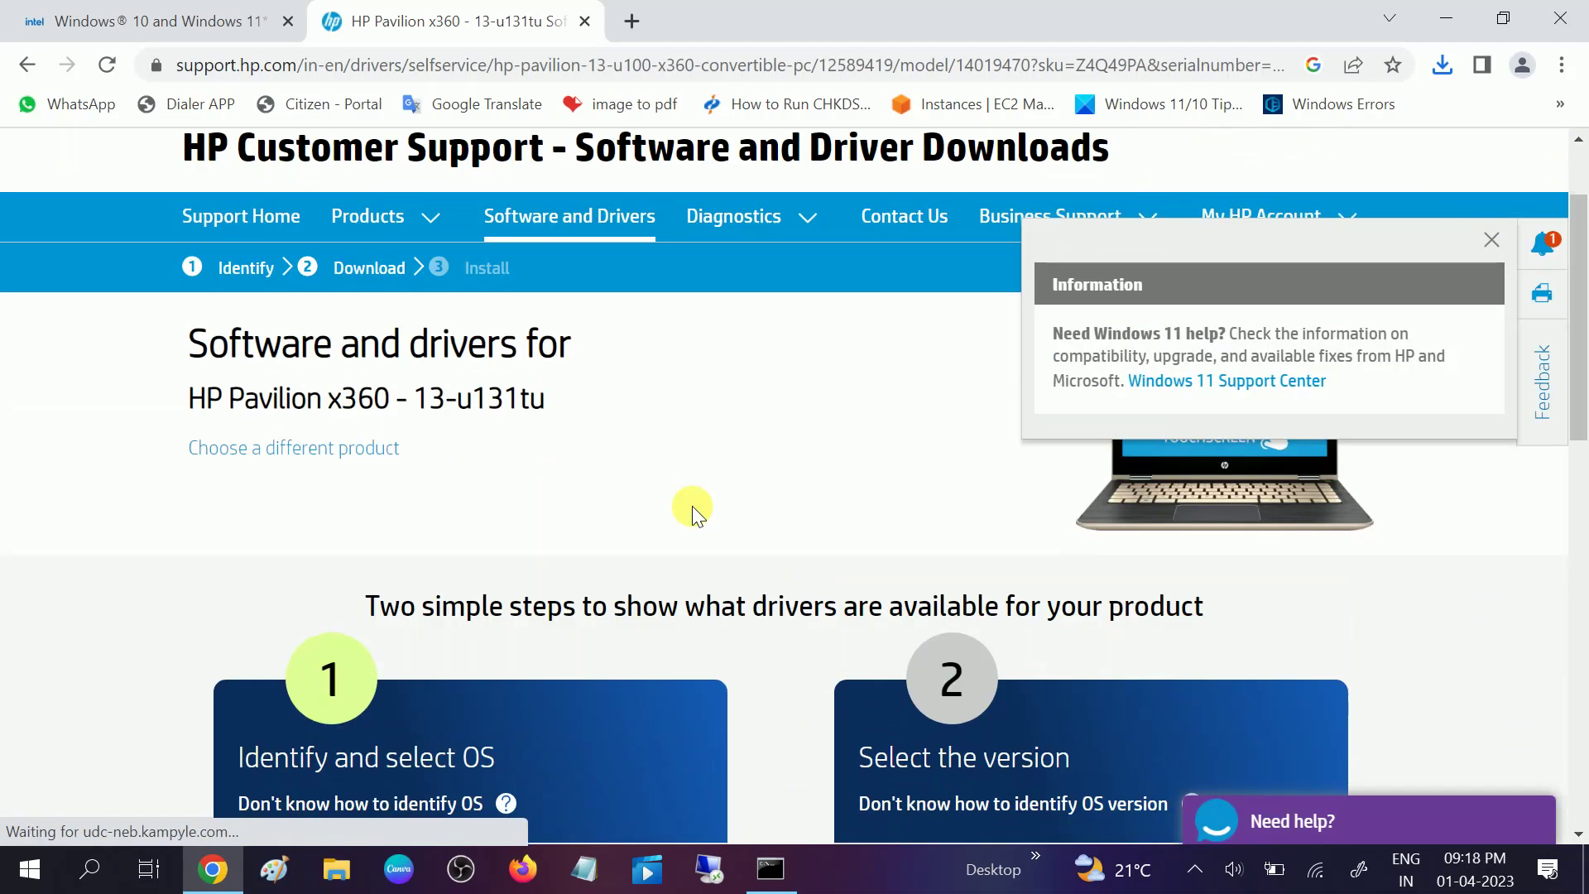
scroll(628, 504, "down", 5)
left_click(980, 573)
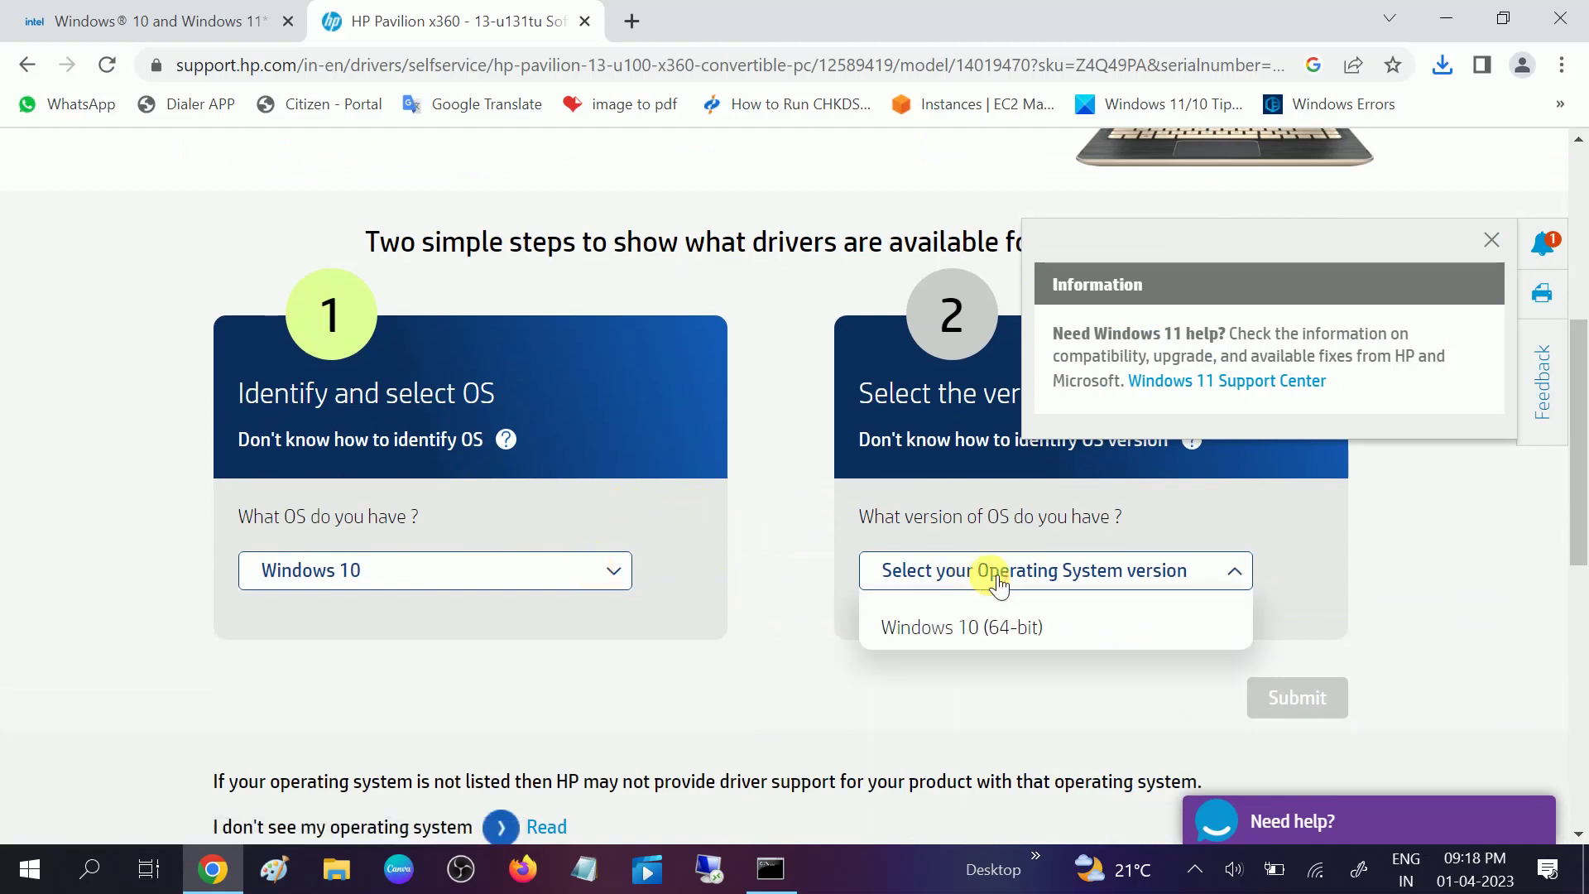
left_click(970, 625)
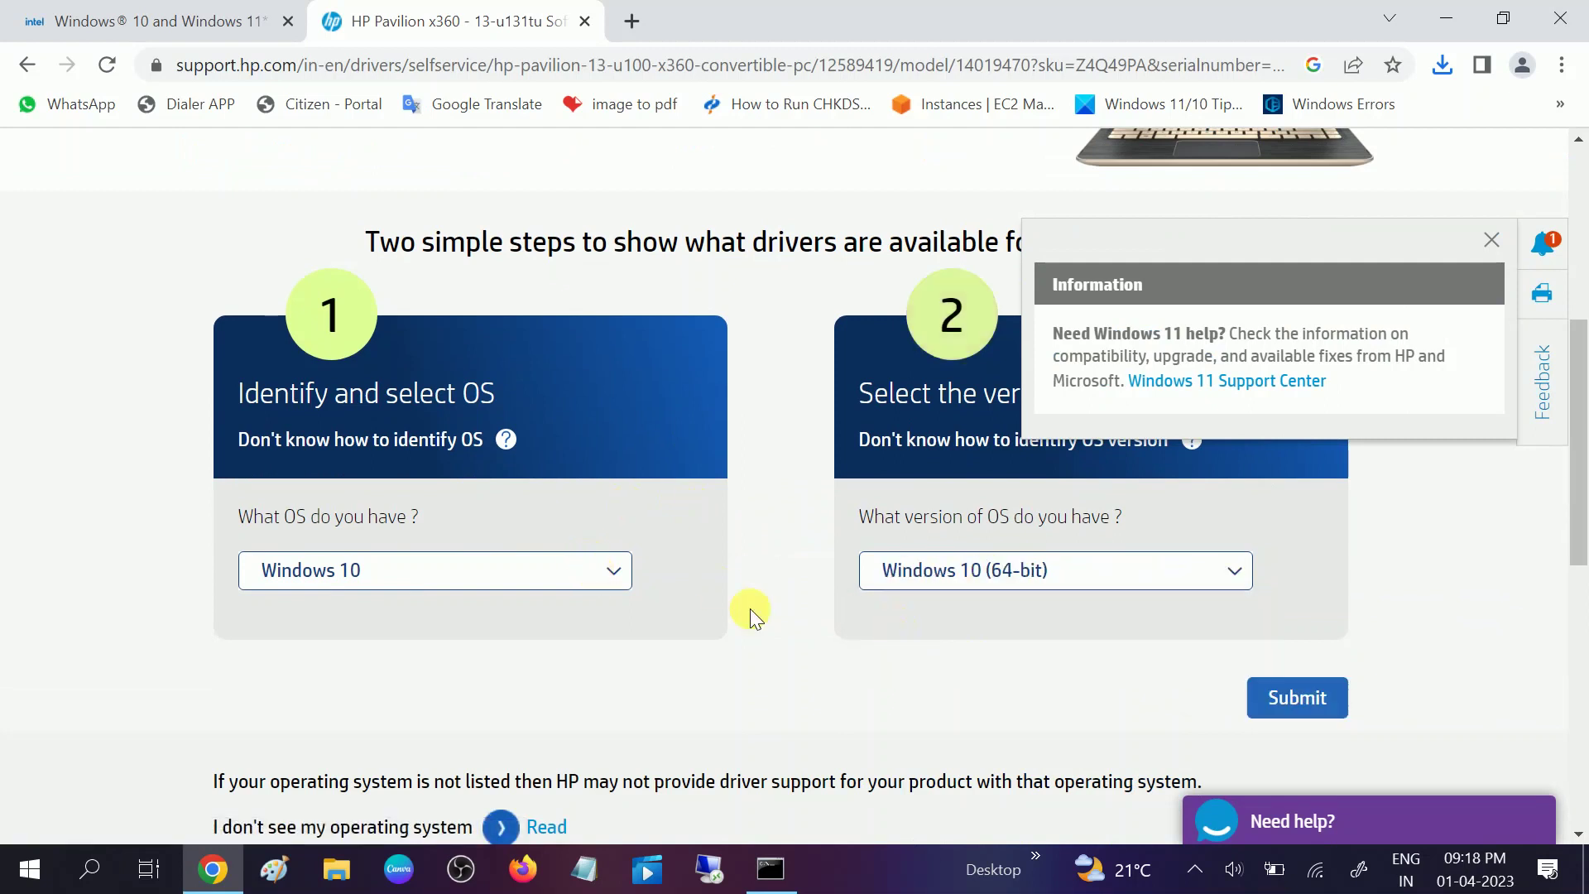
left_click(1305, 698)
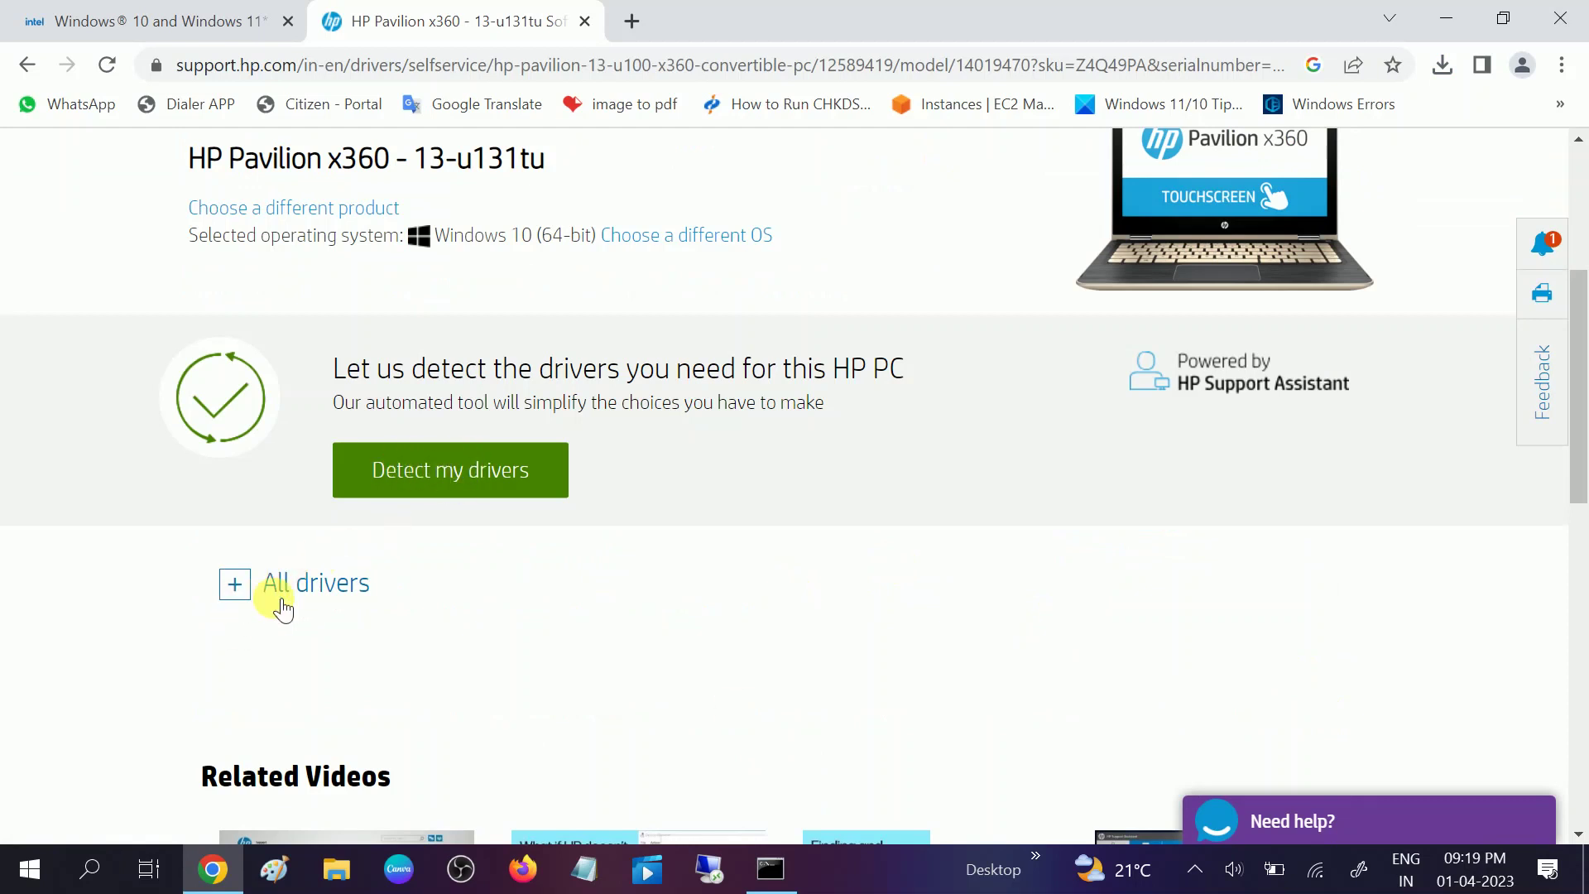
Expand the full driver list and its Driver-Network category to examine the available wireless LAN drivers.
left_click(233, 584)
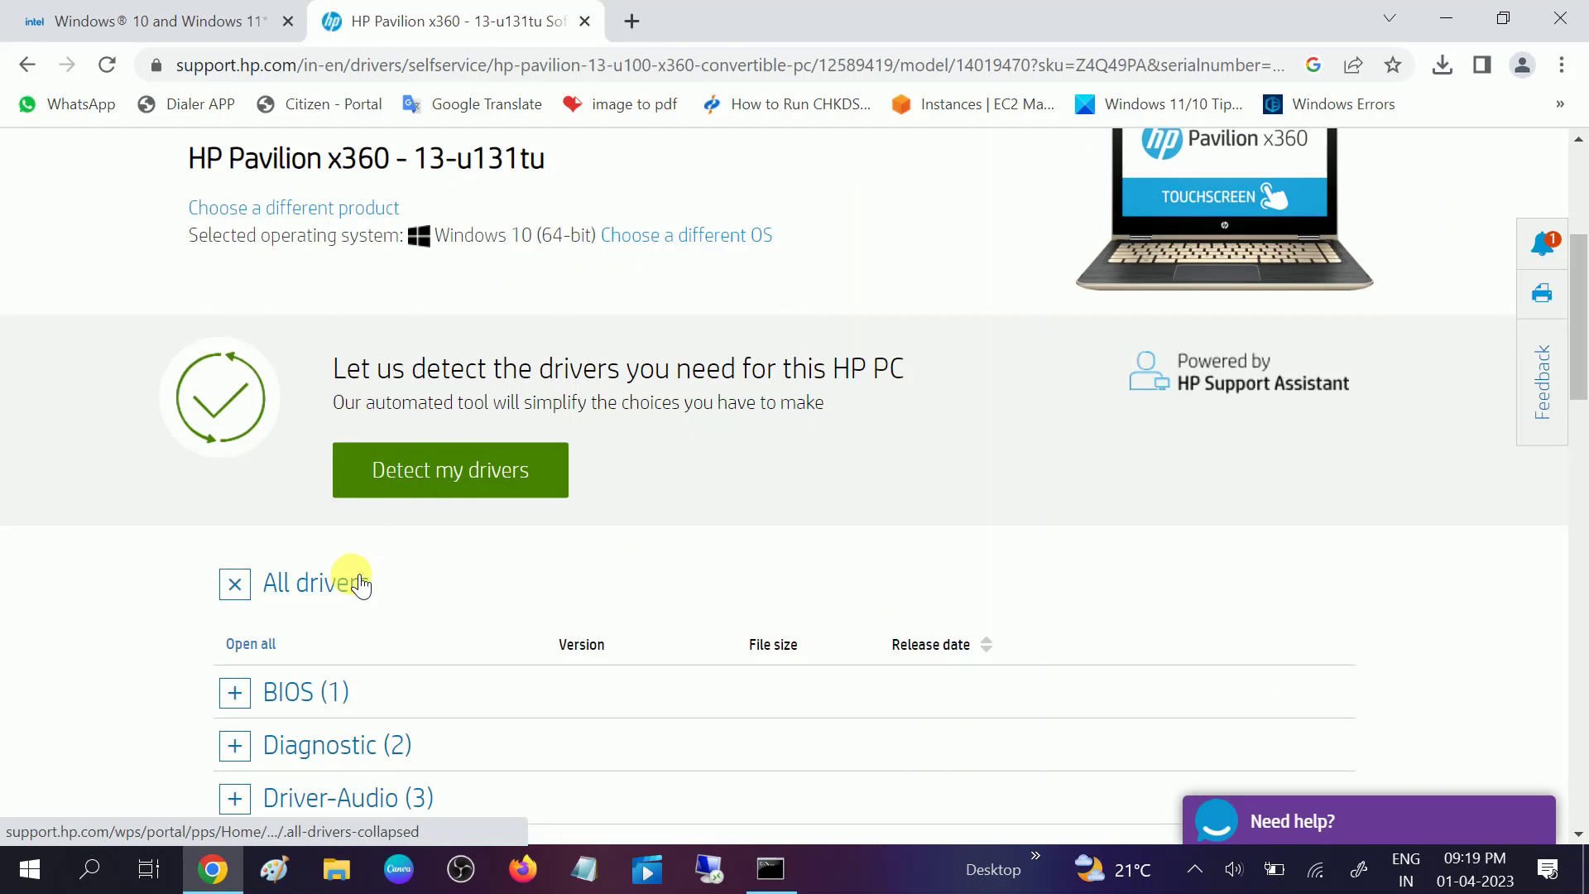
scroll(362, 584, "down", 6)
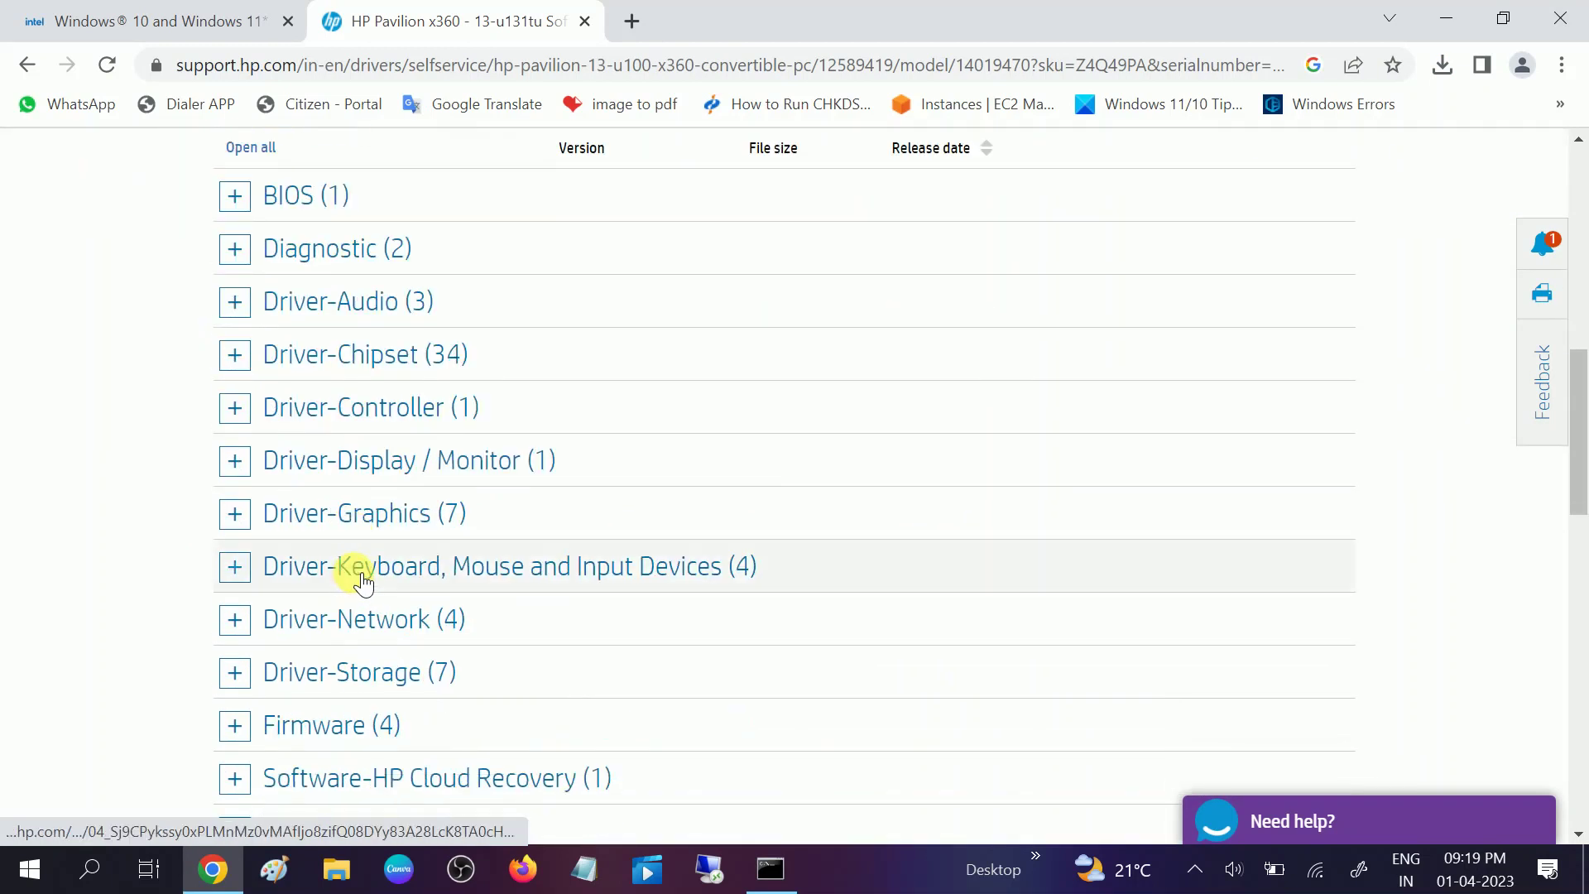
scroll(361, 584, "down", 2)
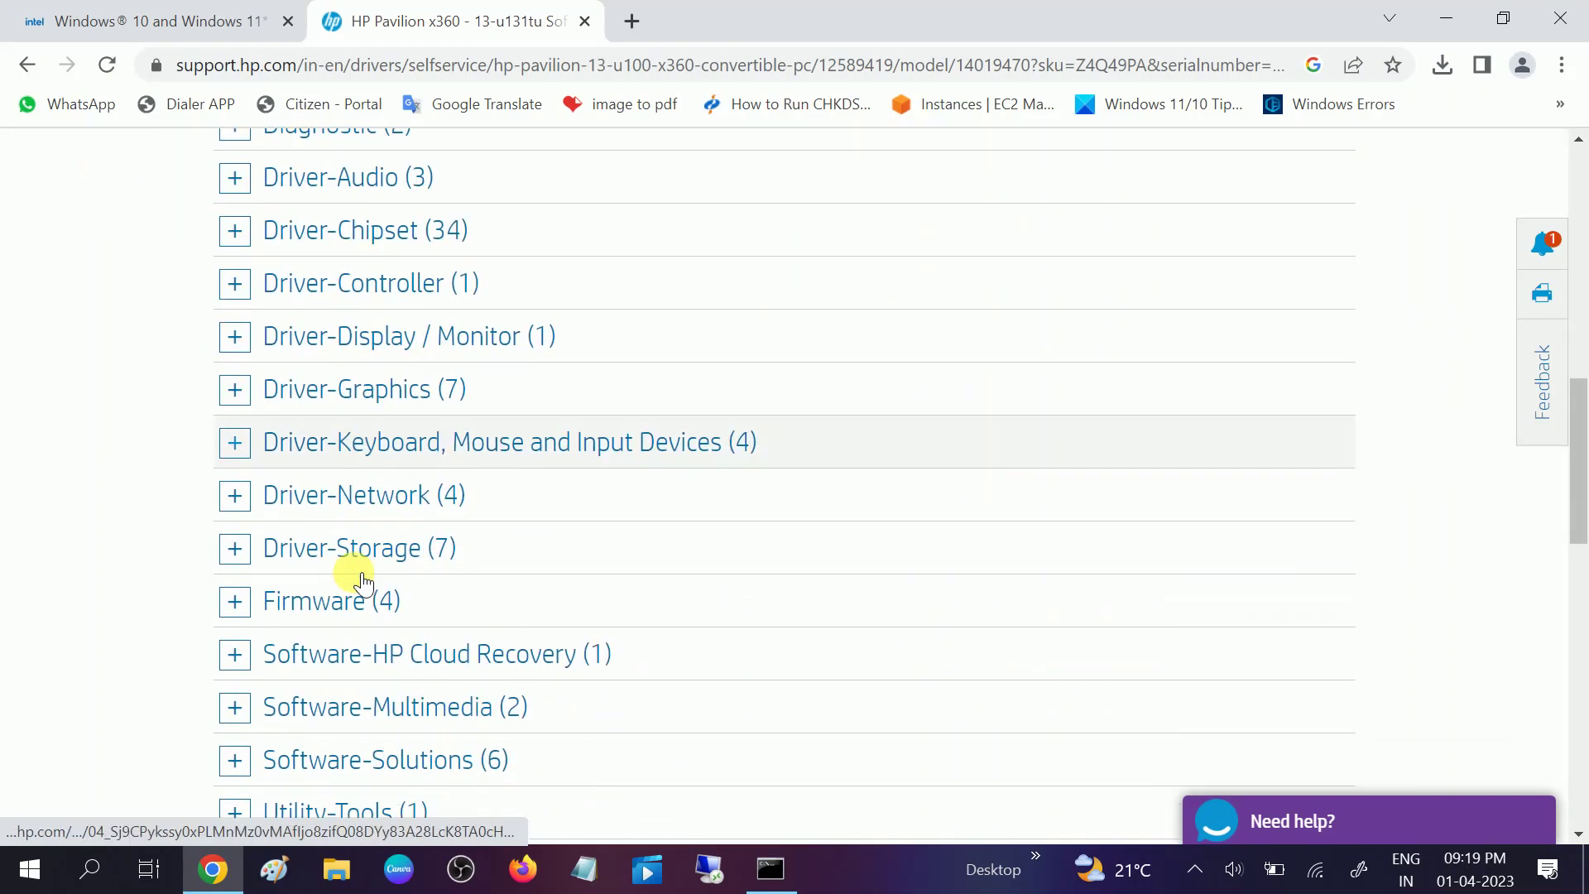
left_click(235, 496)
scroll(488, 489, "down", 3)
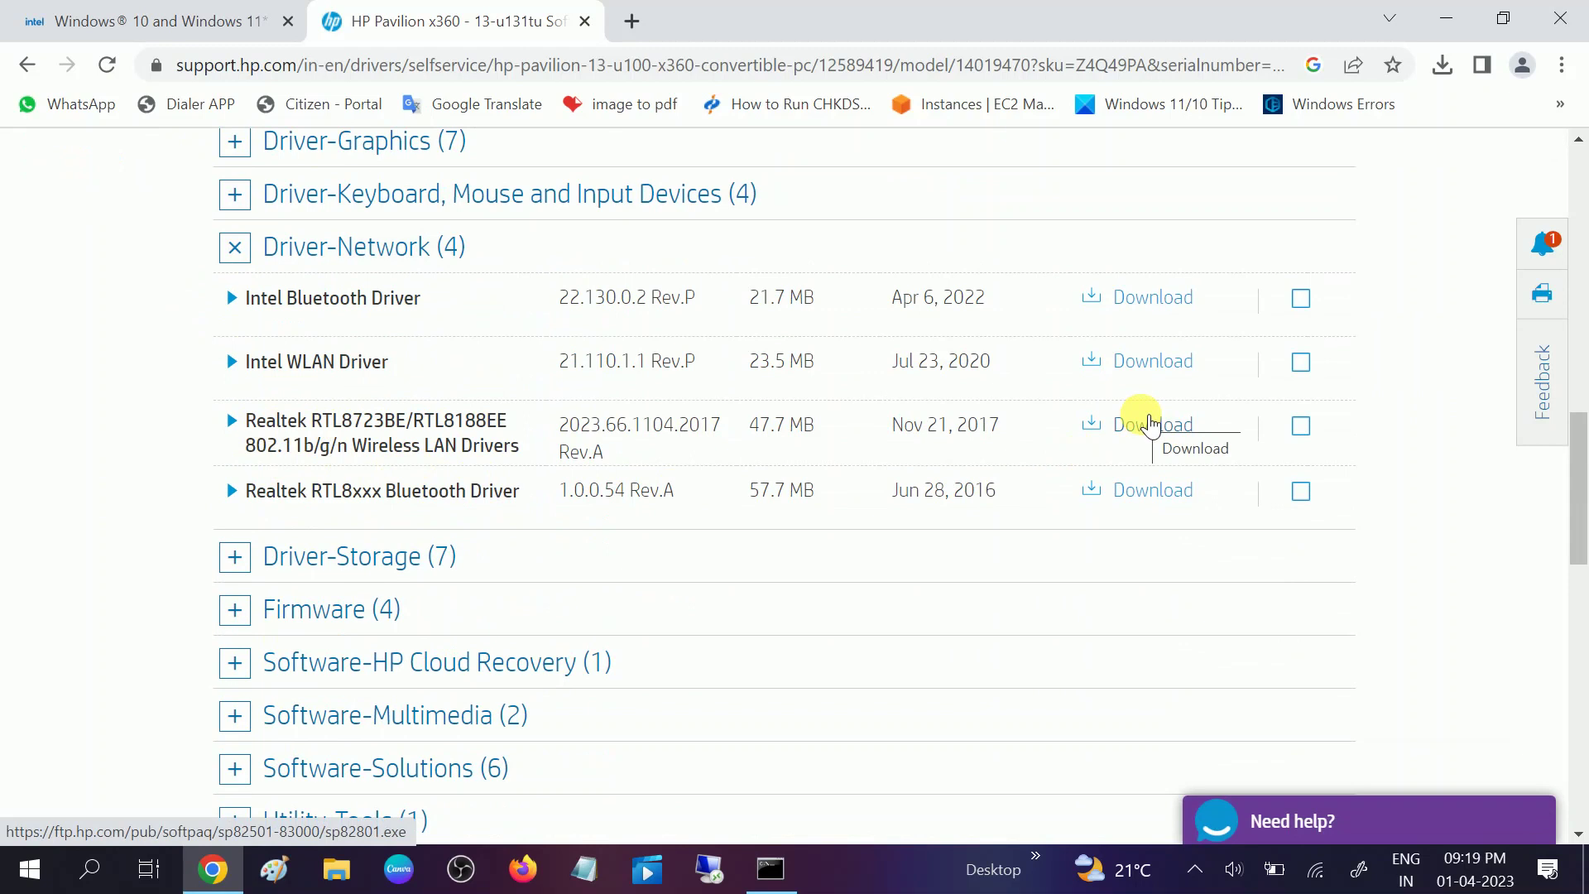
Return to Intel's Wi-Fi driver page and check the browser's recent downloads for the driver installer.
left_click(129, 18)
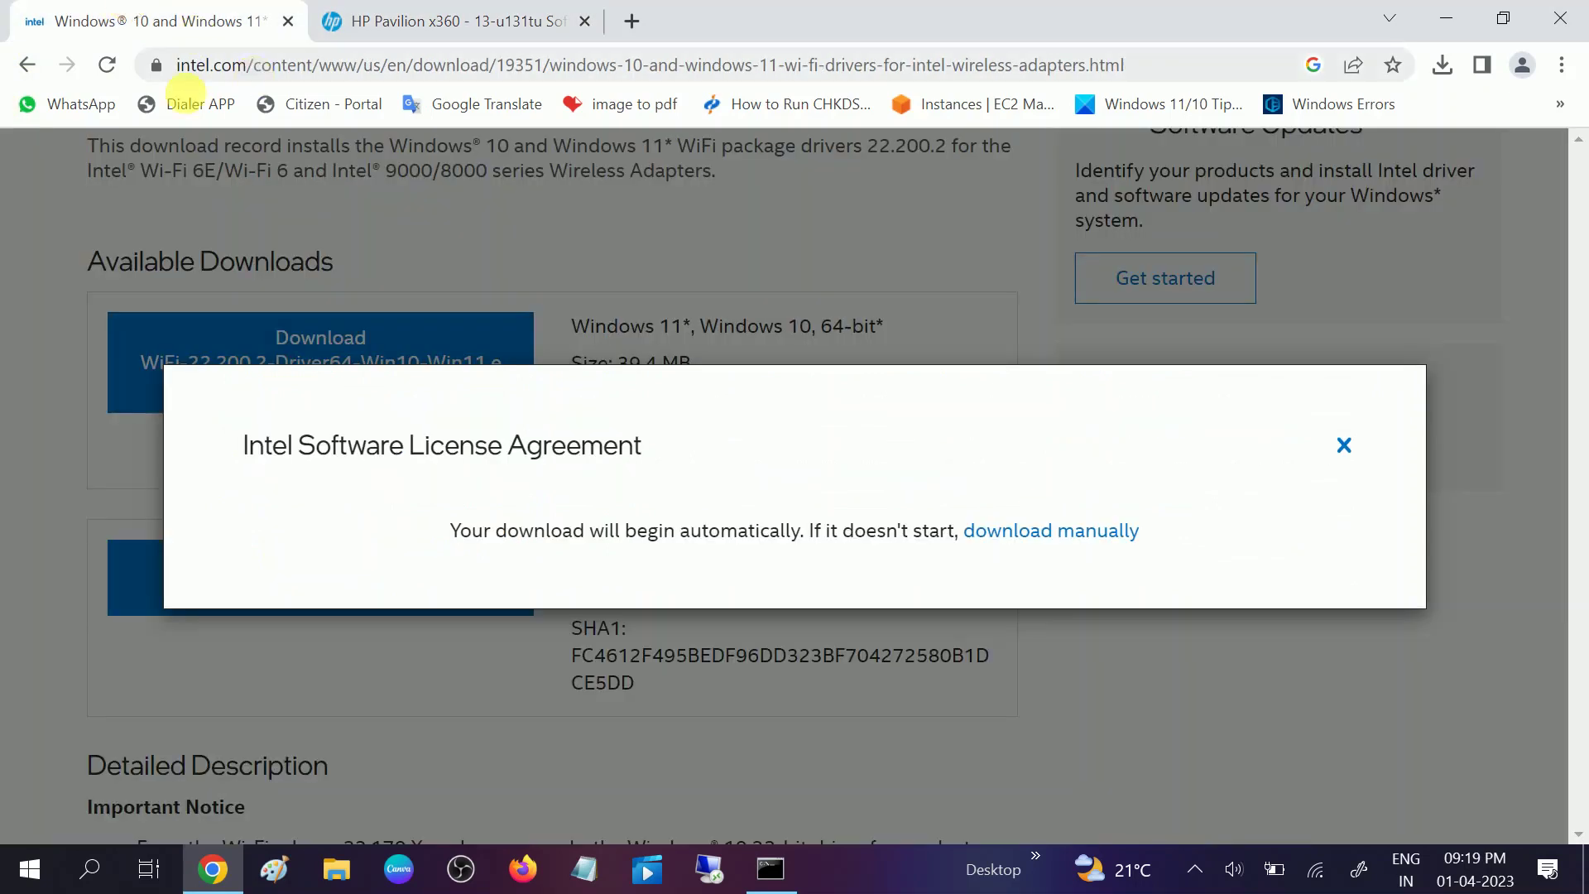
left_click(1441, 65)
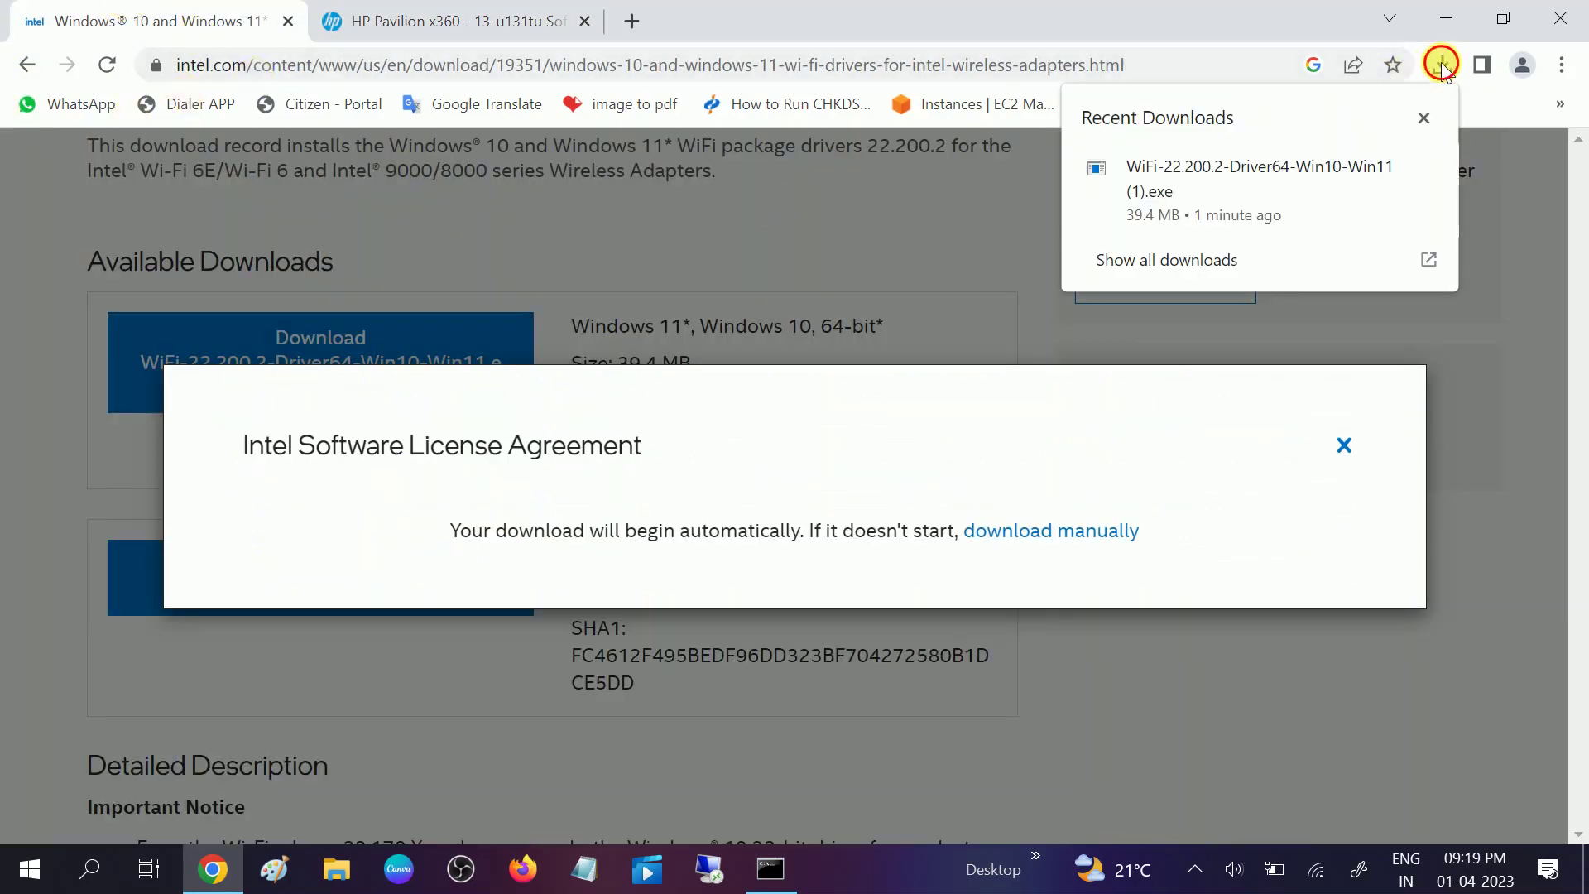
left_click(1442, 64)
Switch to File Explorer, open the Downloads folder, and launch WiFi-22.200.2-Driver64-Win10-Win11 (1).exe.
left_click(352, 870)
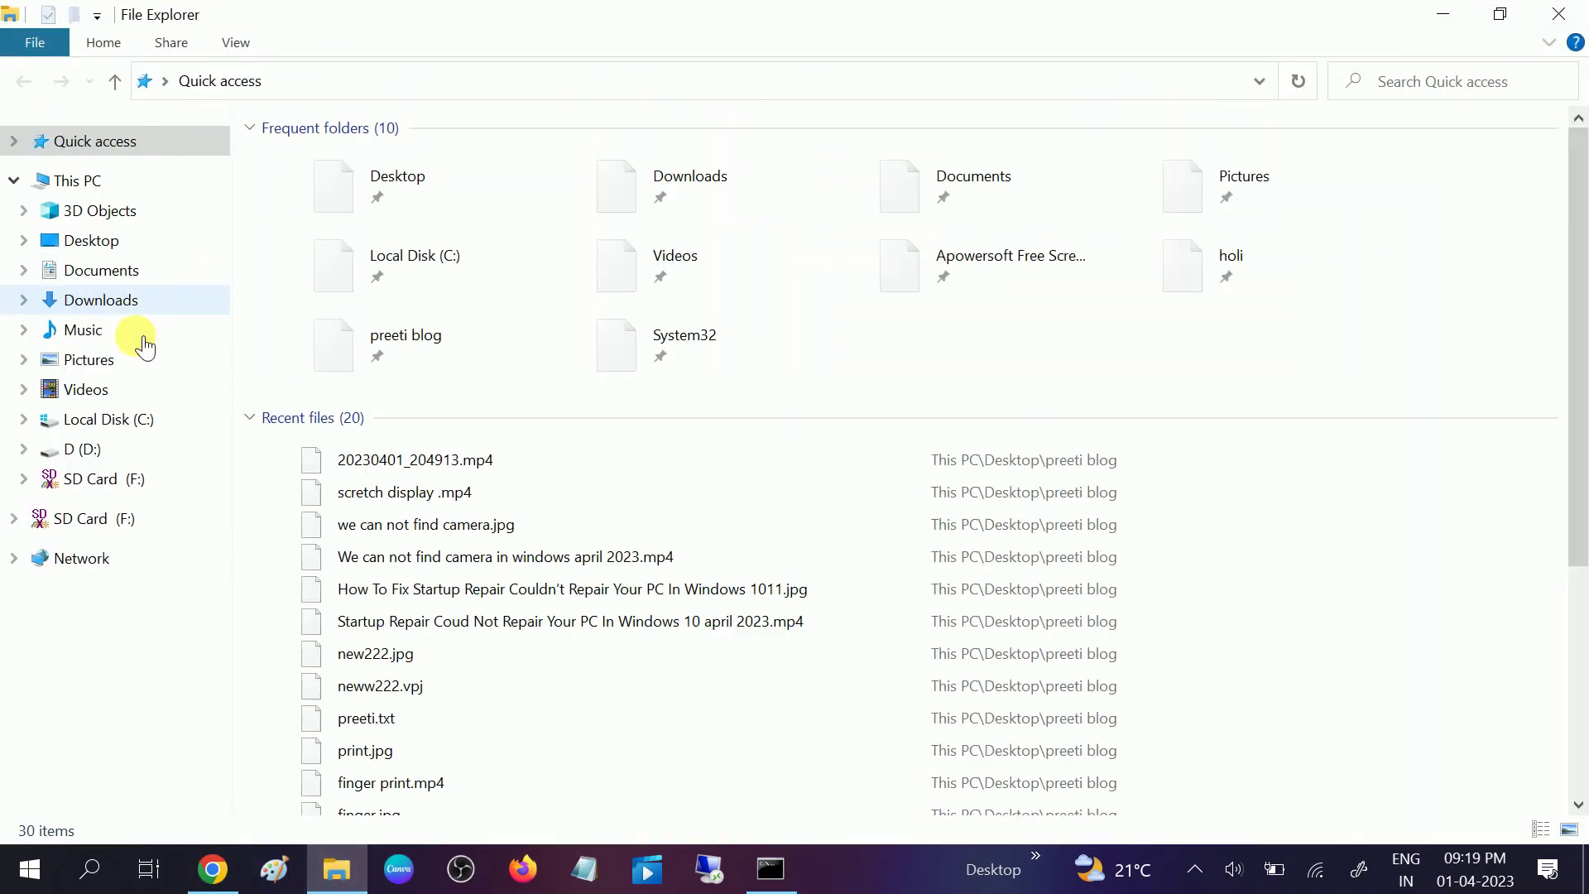
left_click(116, 303)
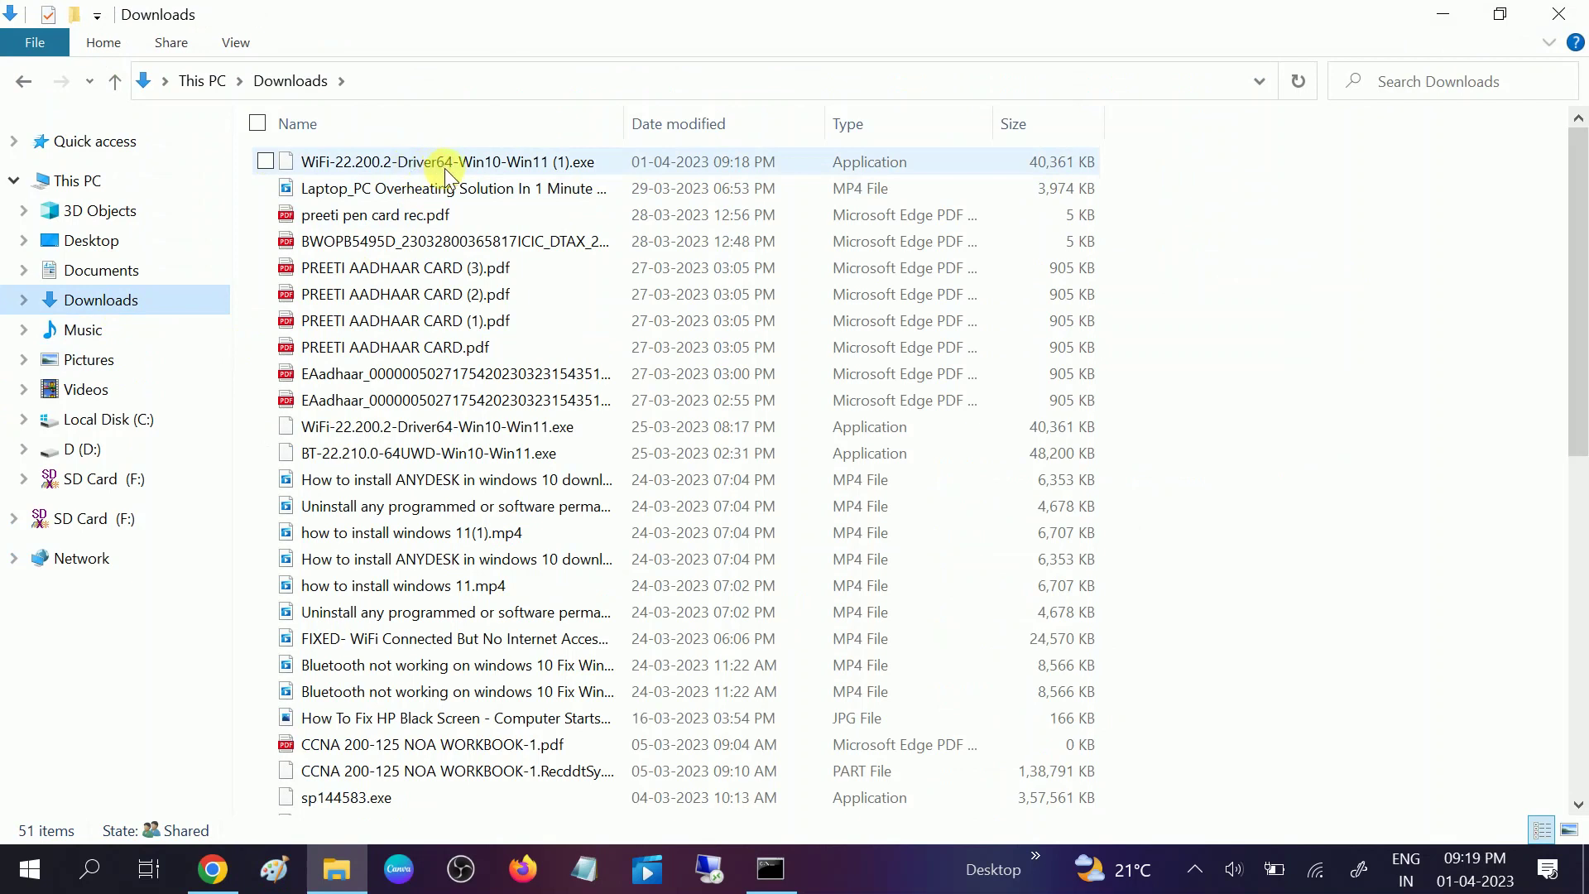
mouse_move(444, 168)
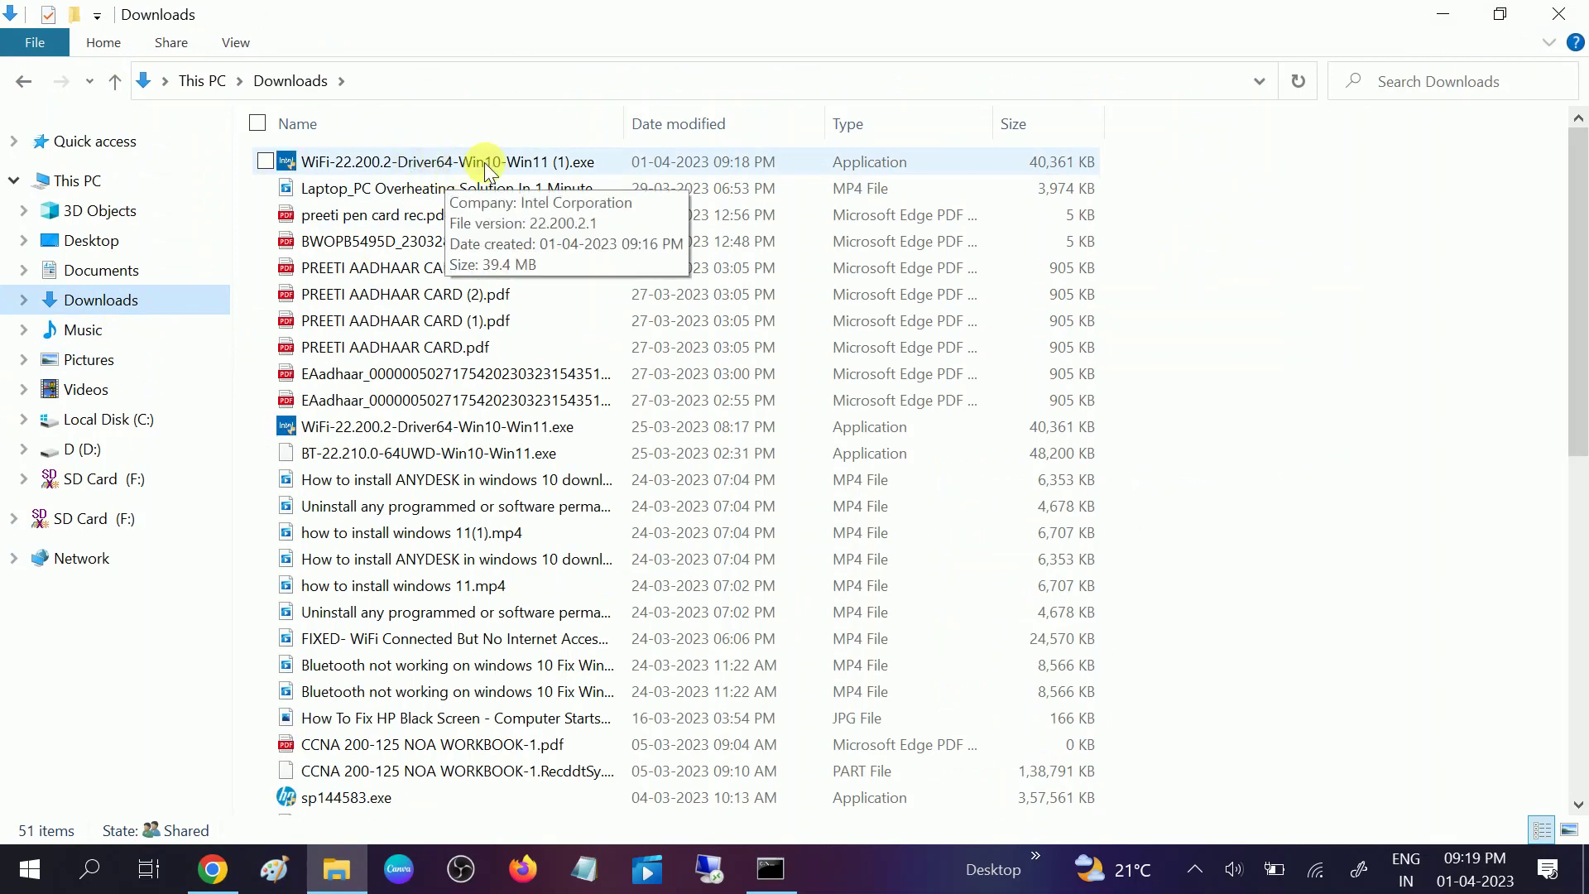
double_click(486, 169)
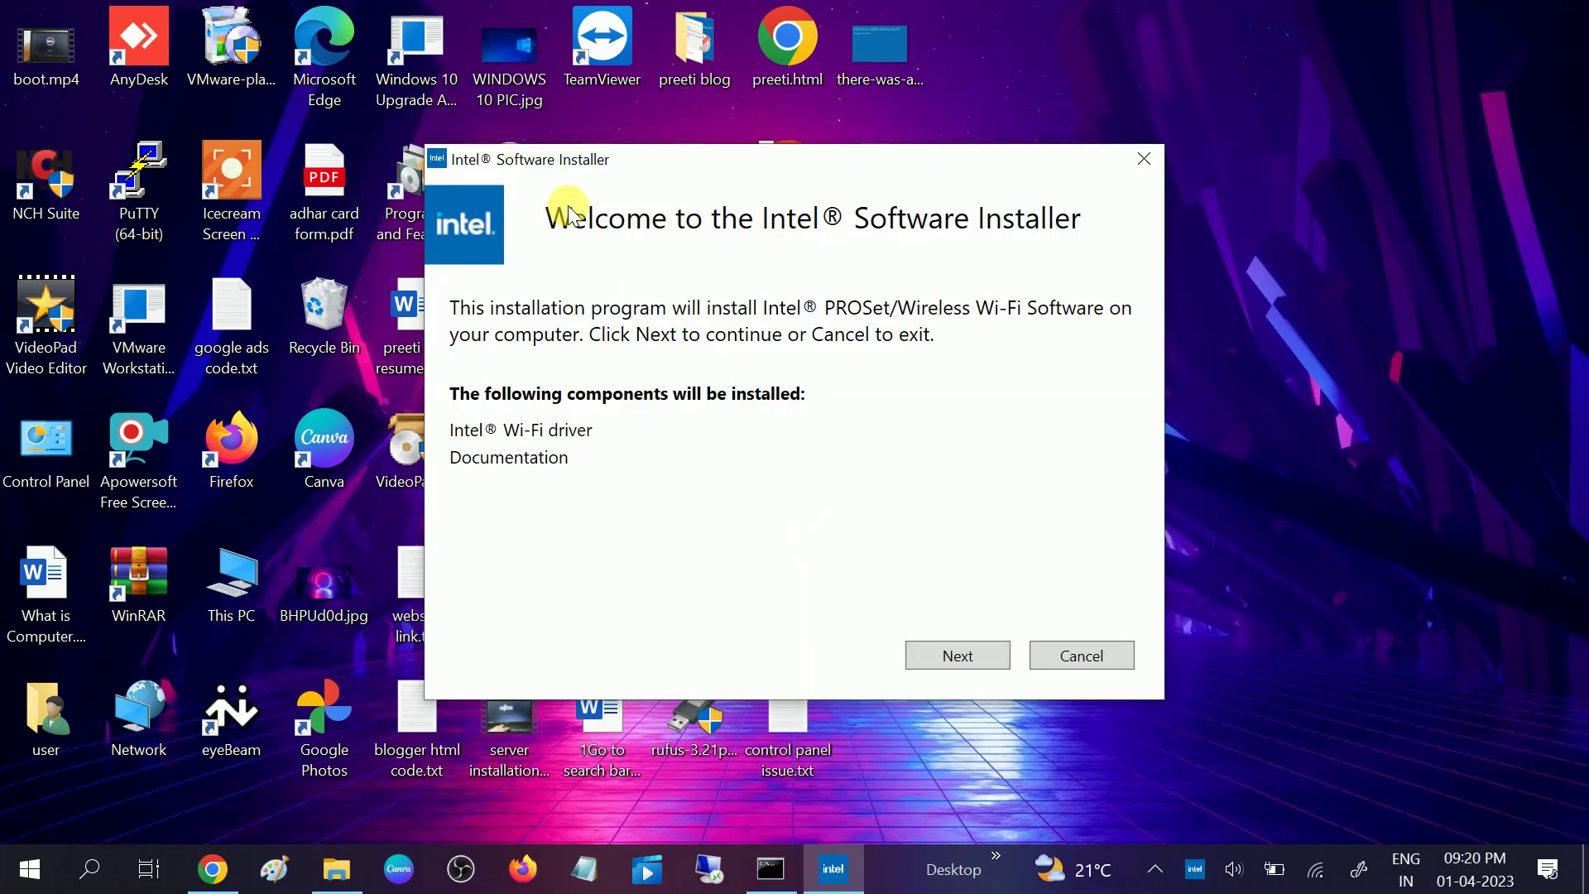
Agree to the license terms and start installing the Intel PROSet/Wireless Wi-Fi Software.
left_click(951, 654)
left_click(459, 616)
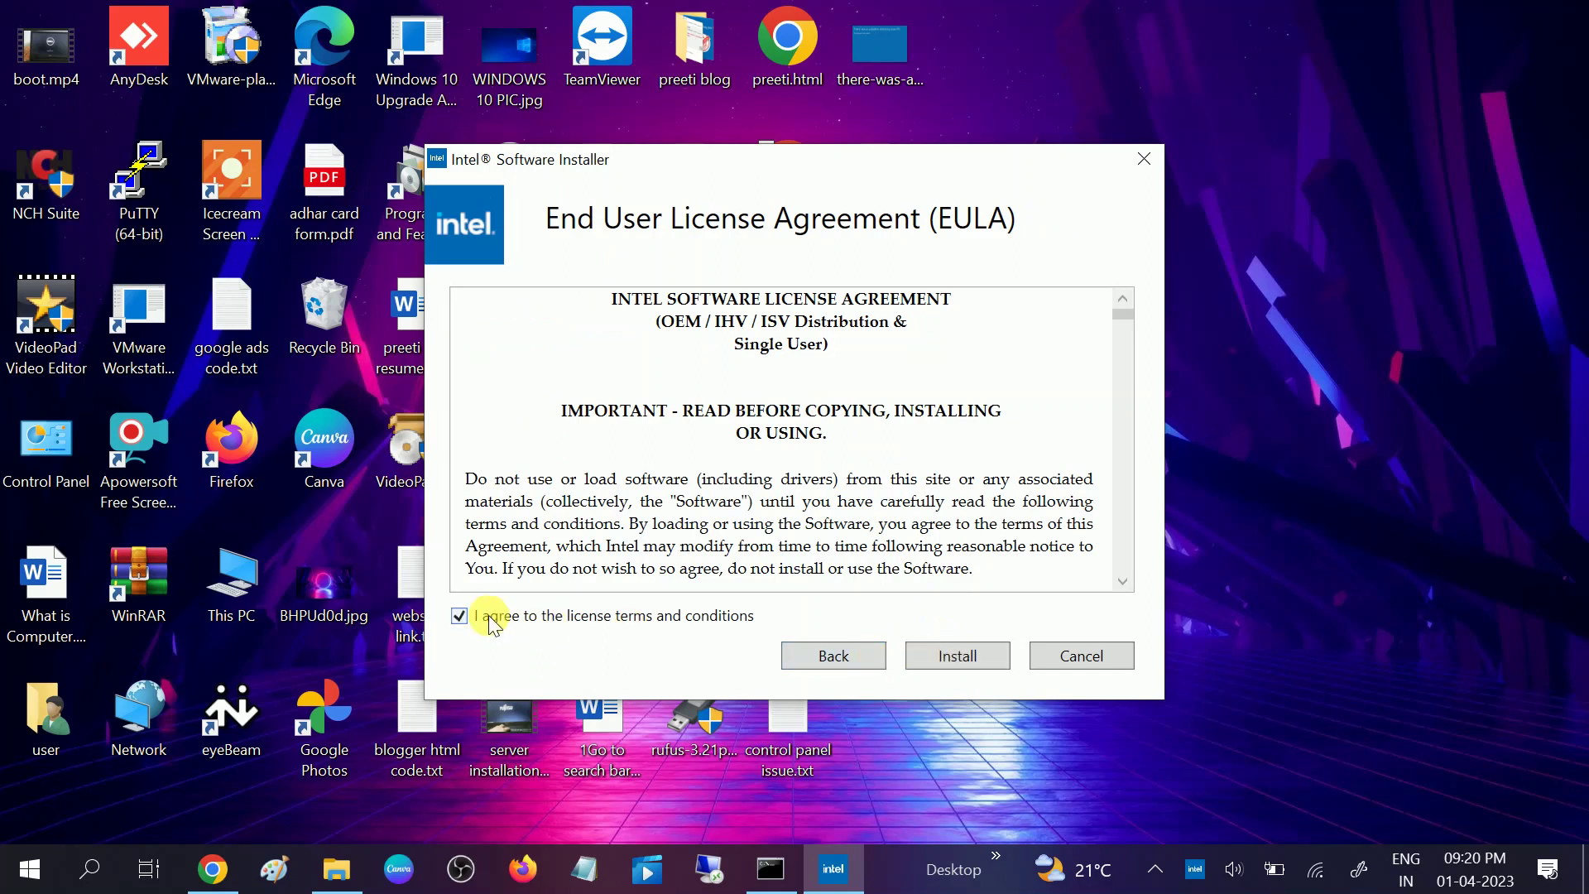
left_click(955, 655)
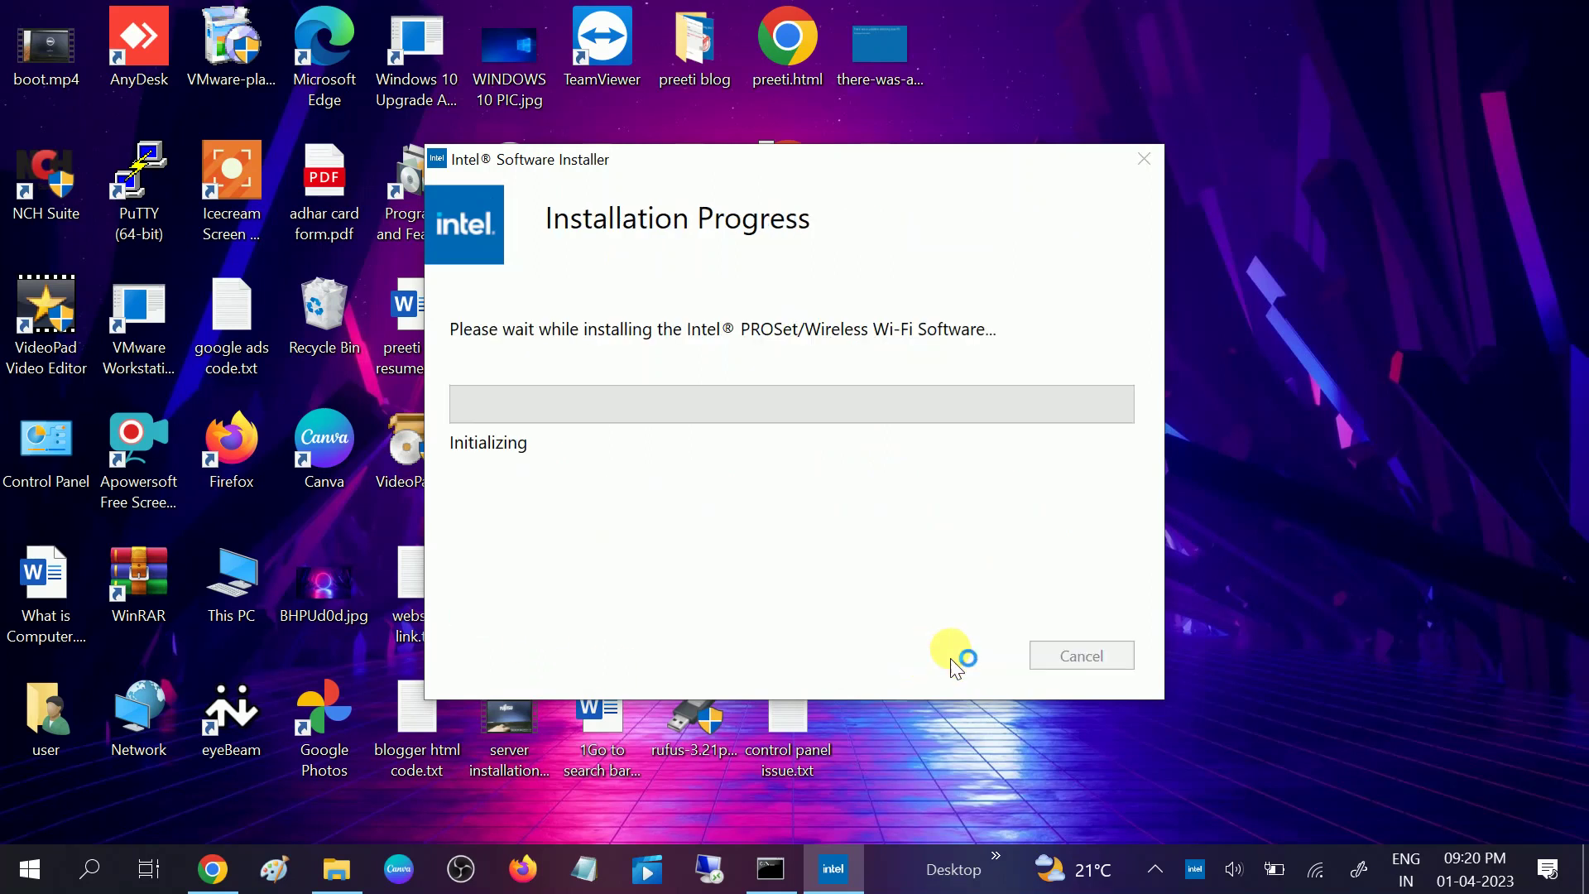